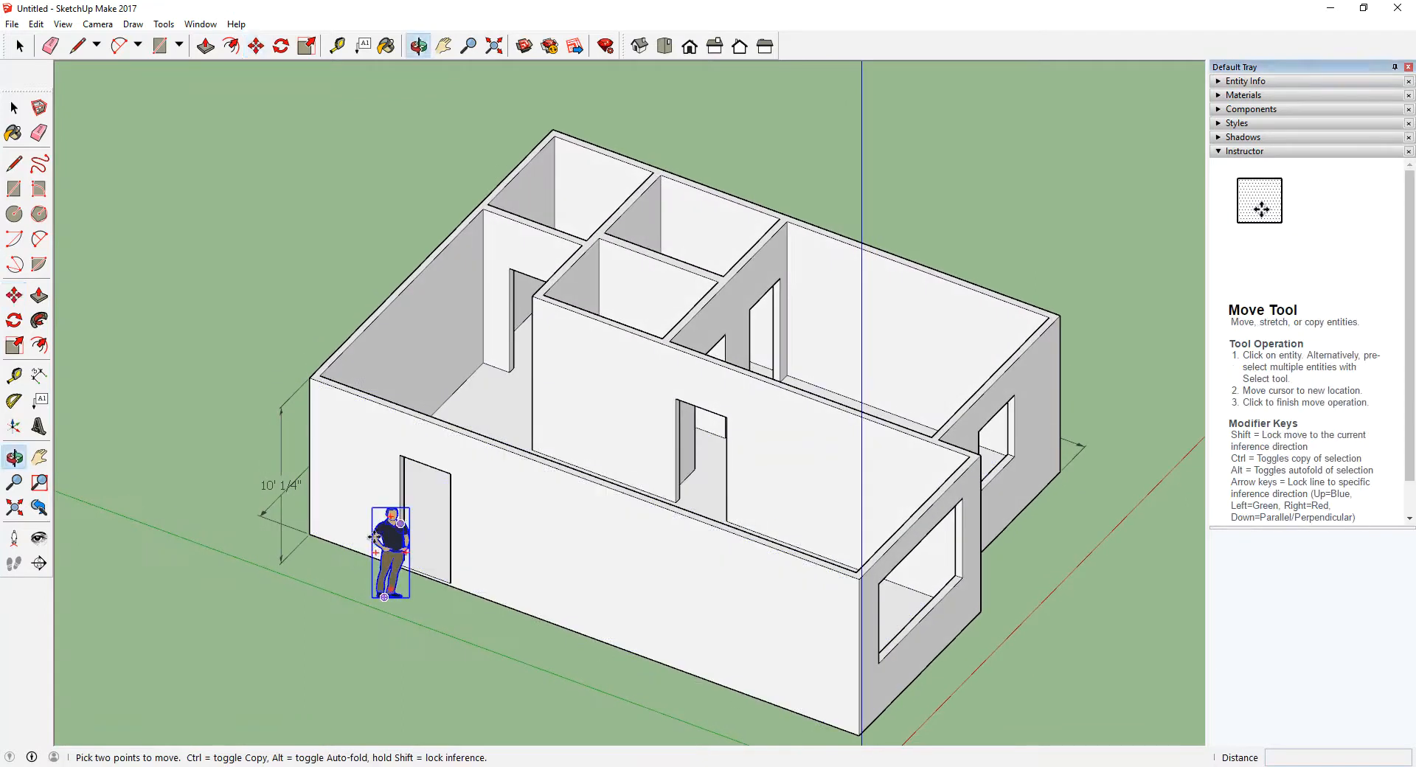
# Step: Examine the condo model's rooms, walls and door openings from several angles
pyautogui.moveTo(481, 440); pyautogui.dragTo(332, 384, button='middle')
pyautogui.moveTo(515, 410); pyautogui.dragTo(524, 445, button='middle')
pyautogui.scroll(3, 727, 456)
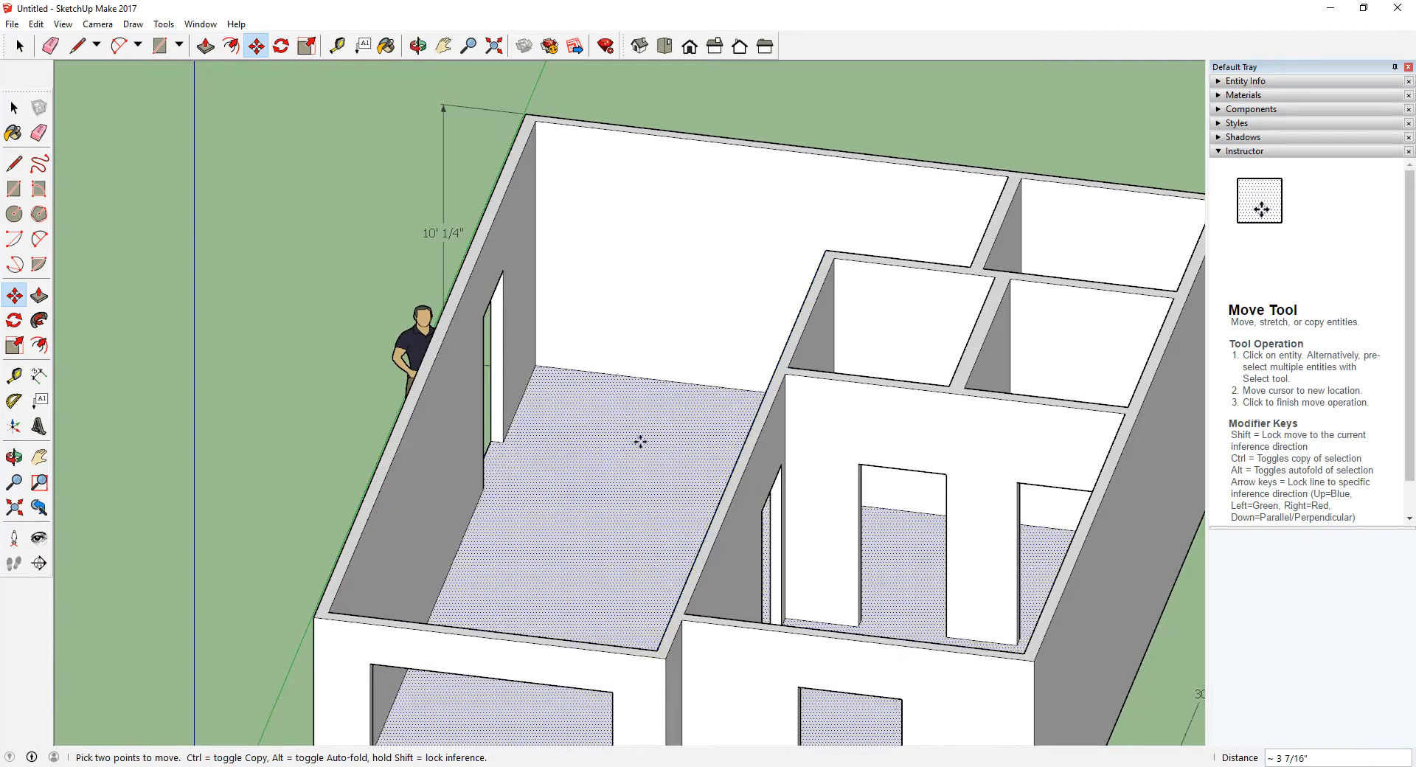
pyautogui.moveTo(316, 449); pyautogui.dragTo(664, 442, button='middle')
pyautogui.scroll(3, 693, 411)
pyautogui.scroll(-5, 468, 399)
pyautogui.scroll(3, 544, 414)
pyautogui.moveTo(544, 414); pyautogui.dragTo(489, 474, button='middle')
pyautogui.scroll(3, 581, 471)
pyautogui.keyDown('shift'); pyautogui.moveTo(569, 423); pyautogui.dragTo(651, 496, button='middle'); pyautogui.keyUp('shift')
pyautogui.scroll(-2, 651, 496)
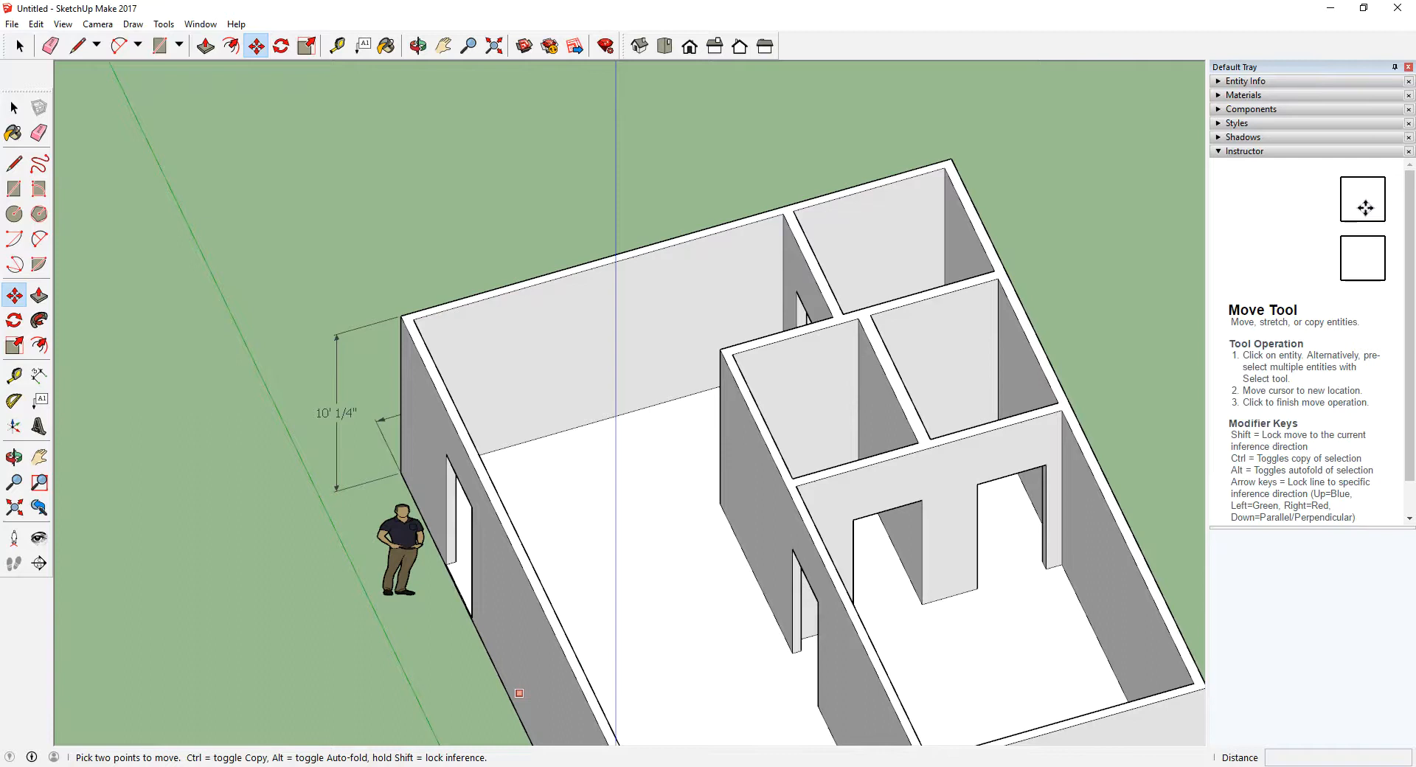
# Step: Move the person figure from outside the front wall to the kitchen floor just inside the entry door
pyautogui.moveTo(620, 483)
pyautogui.mouseDown(button='middle')
pyautogui.moveTo(771, 531)
pyautogui.moveTo(248, 502)
pyautogui.mouseUp(button='middle')
pyautogui.scroll(3, 496, 490)
pyautogui.moveTo(496, 489); pyautogui.dragTo(258, 570, button='middle')
pyautogui.click(198, 576)
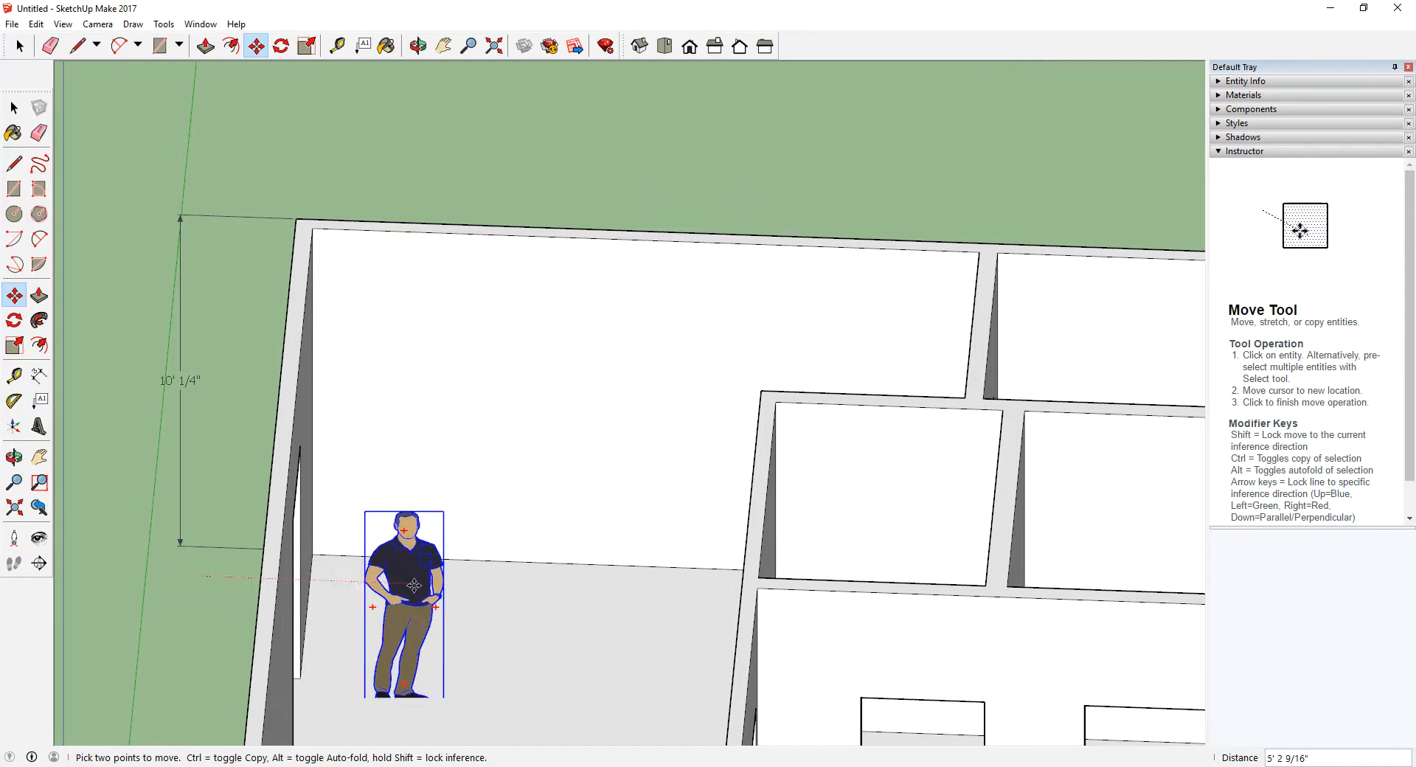
pyautogui.click(403, 529)
pyautogui.moveTo(528, 575); pyautogui.dragTo(591, 477, button='middle')
pyautogui.click(416, 454)
pyautogui.click(423, 480)
pyautogui.scroll(4, 589, 479)
pyautogui.moveTo(534, 512)
pyautogui.mouseDown(button='middle')
pyautogui.moveTo(269, 589)
pyautogui.moveTo(556, 553)
pyautogui.moveTo(534, 521)
pyautogui.mouseUp(button='middle')
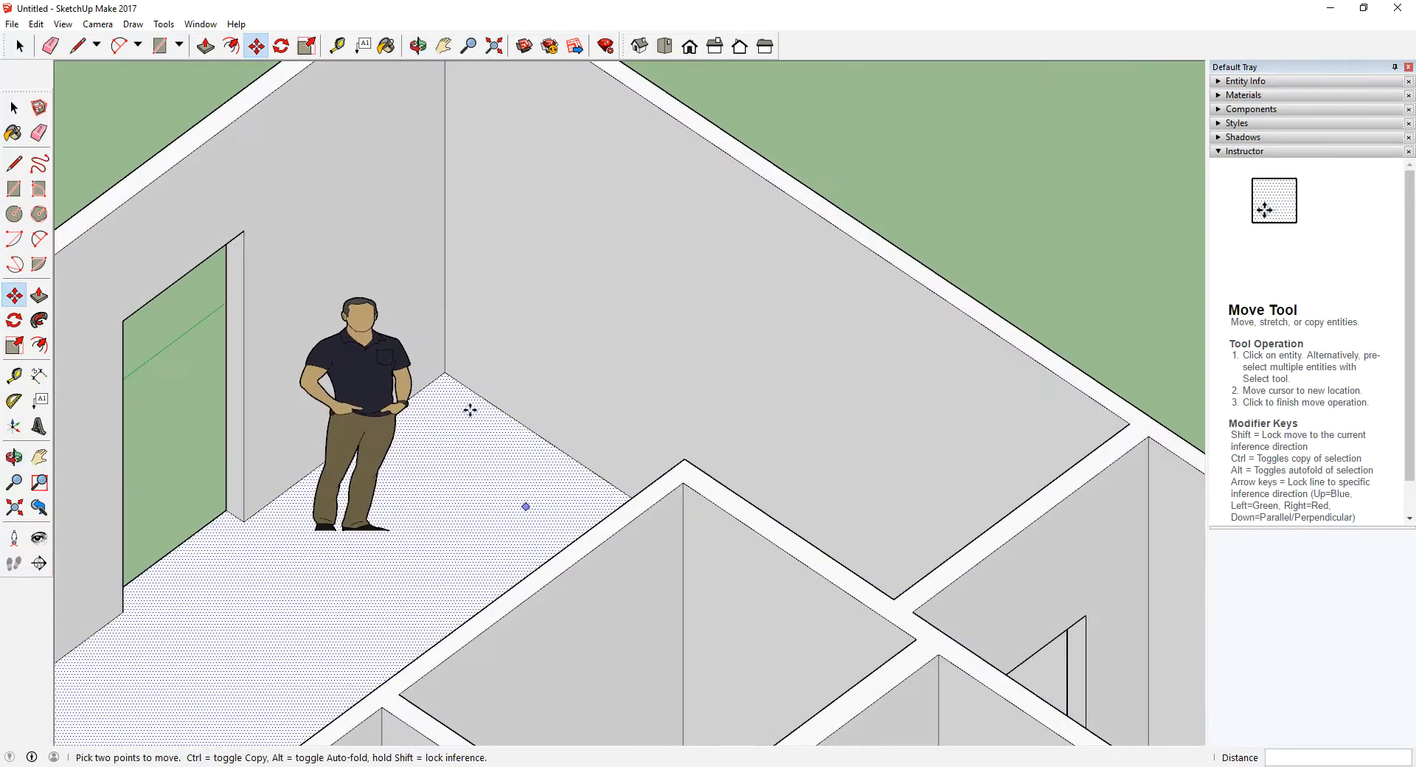
# Step: Draw a rectangle about 11' 6" by 2' 1" on the kitchen floor along the back wall, starting in the corner
pyautogui.moveTo(502, 505); pyautogui.dragTo(472, 457, button='middle')
pyautogui.click(169, 50)
pyautogui.moveTo(316, 289); pyautogui.dragTo(492, 311, button='middle')
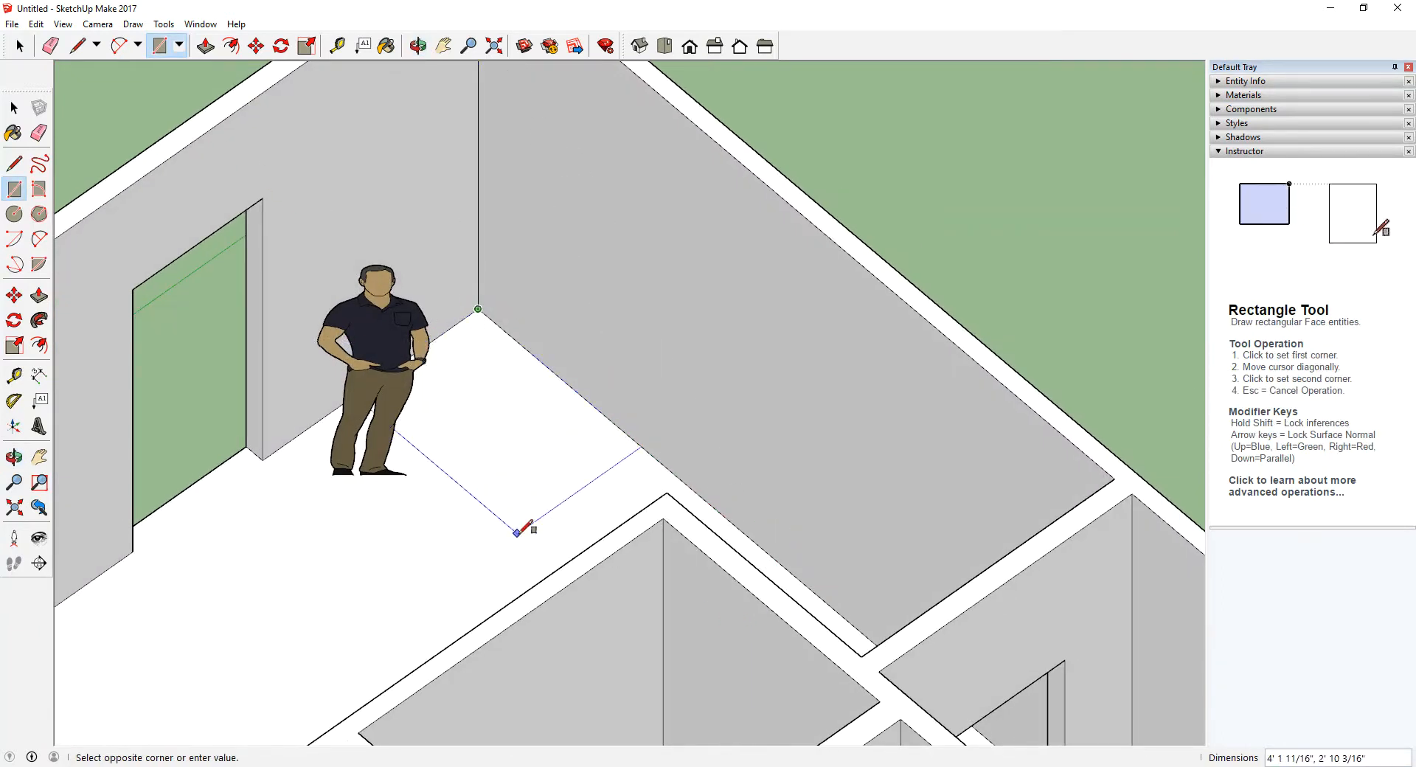
pyautogui.moveTo(415, 527); pyautogui.dragTo(591, 509, button='middle')
pyautogui.scroll(-3, 604, 500)
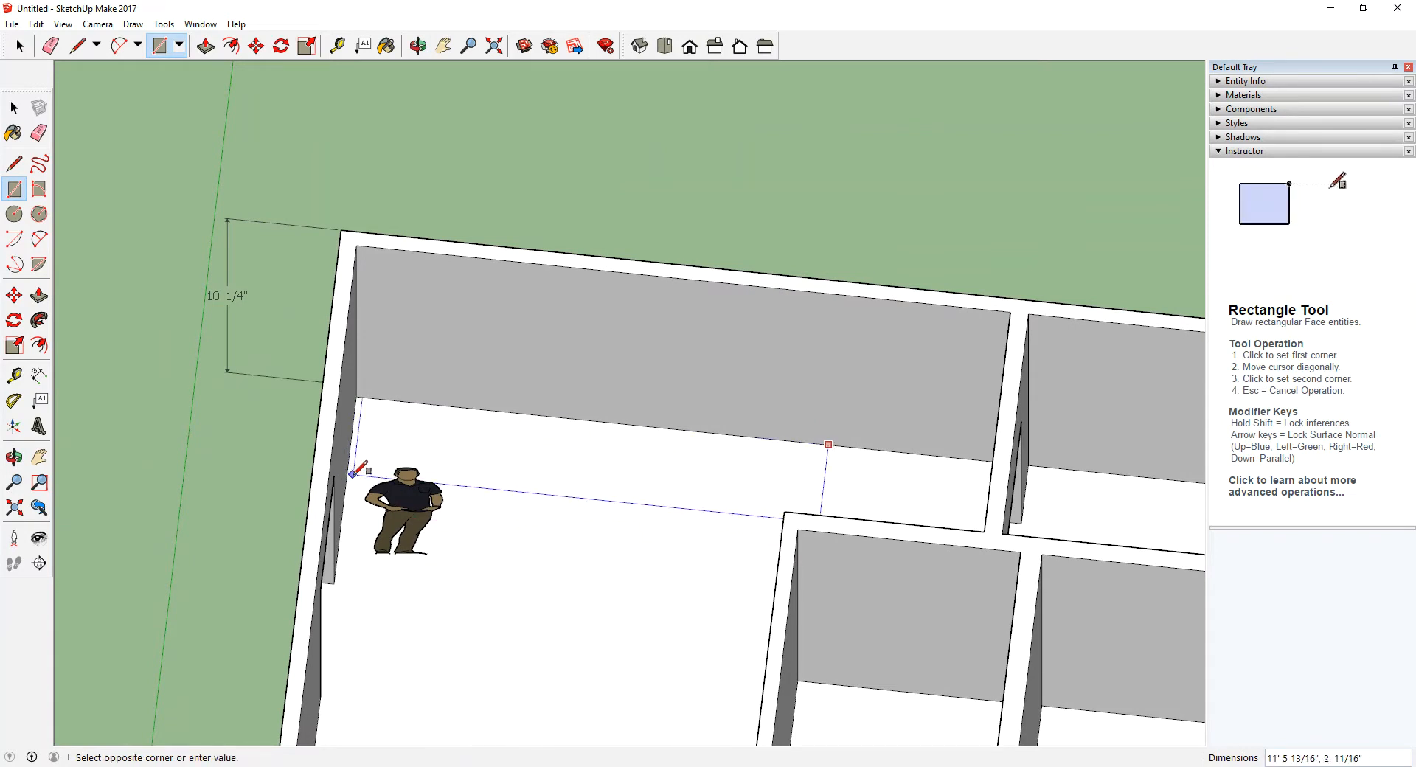
pyautogui.moveTo(515, 492); pyautogui.dragTo(560, 352, button='middle')
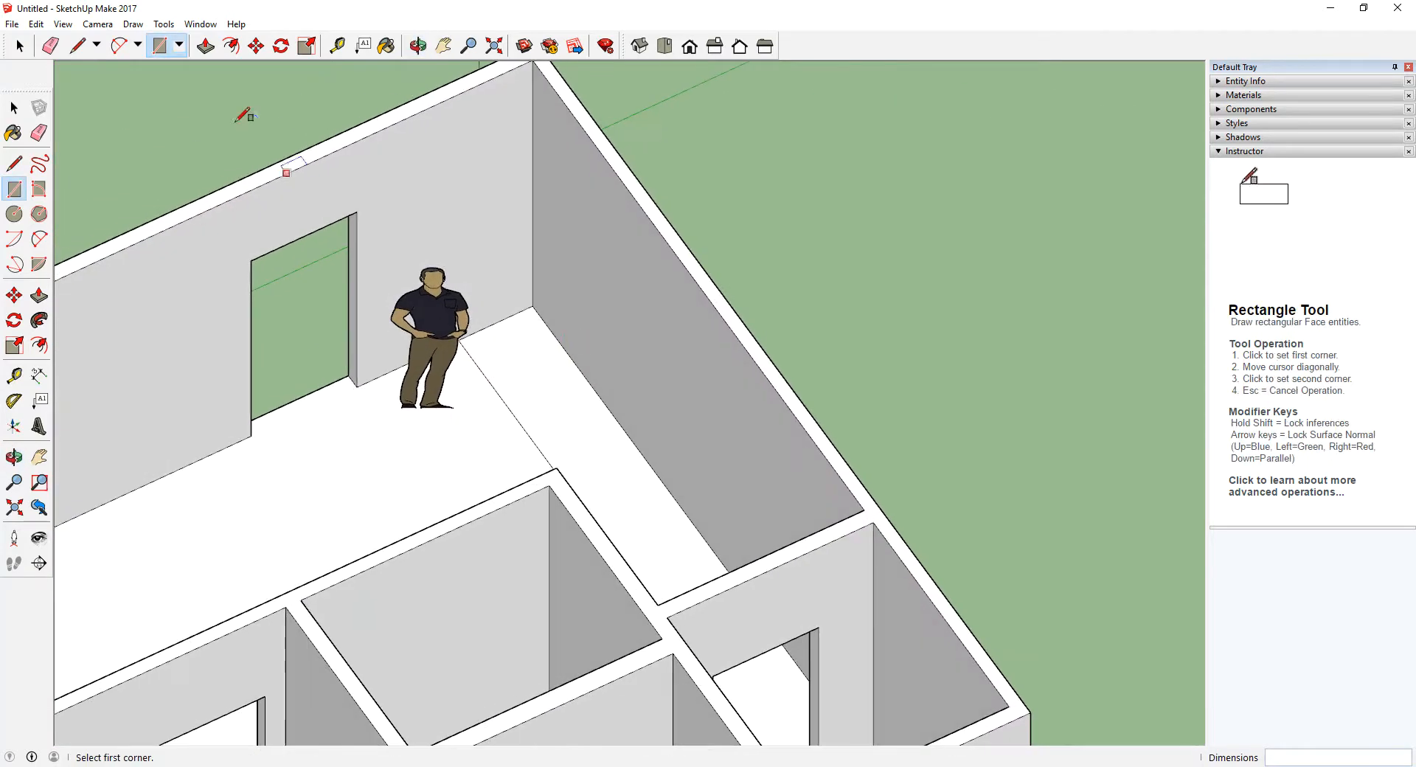
# Step: Pull the floor rectangle up into a counter block with Push/Pull and adjust the block by about 1 3/4"
pyautogui.click(207, 46)
pyautogui.click(585, 468)
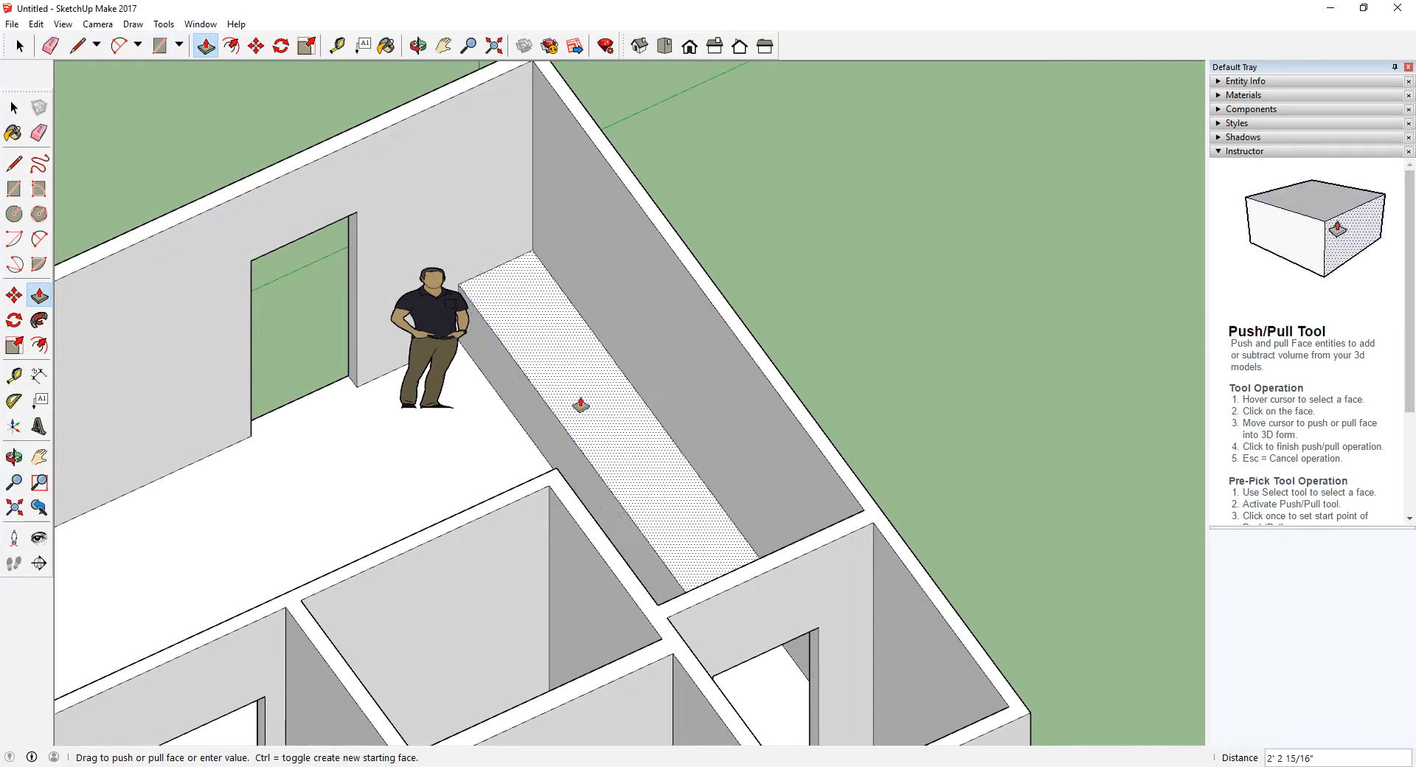
pyautogui.click(579, 385)
pyautogui.moveTo(579, 385); pyautogui.dragTo(815, 292, button='middle')
pyautogui.scroll(2, 420, 480)
pyautogui.moveTo(420, 480)
pyautogui.mouseDown(button='middle')
pyautogui.moveTo(657, 442)
pyautogui.moveTo(411, 537)
pyautogui.moveTo(579, 405)
pyautogui.moveTo(567, 446)
pyautogui.moveTo(280, 446)
pyautogui.moveTo(629, 446)
pyautogui.moveTo(538, 468)
pyautogui.moveTo(752, 572)
pyautogui.moveTo(794, 401)
pyautogui.moveTo(395, 369)
pyautogui.mouseUp(button='middle')
pyautogui.click(562, 422)
pyautogui.click(566, 446)
pyautogui.scroll(3, 568, 351)
pyautogui.moveTo(701, 383)
pyautogui.mouseDown(button='middle')
pyautogui.moveTo(607, 420)
pyautogui.moveTo(893, 494)
pyautogui.moveTo(620, 552)
pyautogui.moveTo(642, 598)
pyautogui.mouseUp(button='middle')
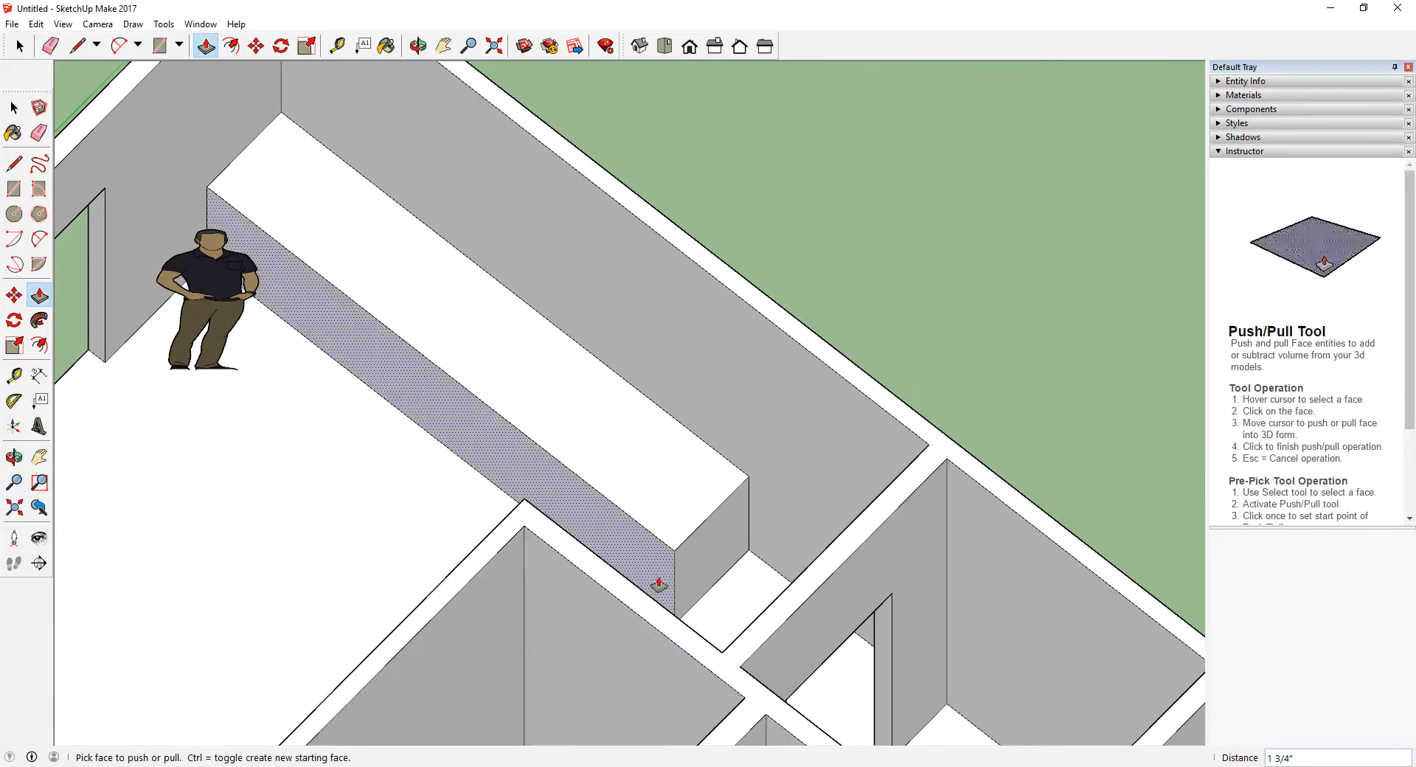
# Step: Check the floor plan slide in Google Slides, return to SketchUp, and pull the counter's front face out about 4 7/8"
pyautogui.moveTo(385, 766)
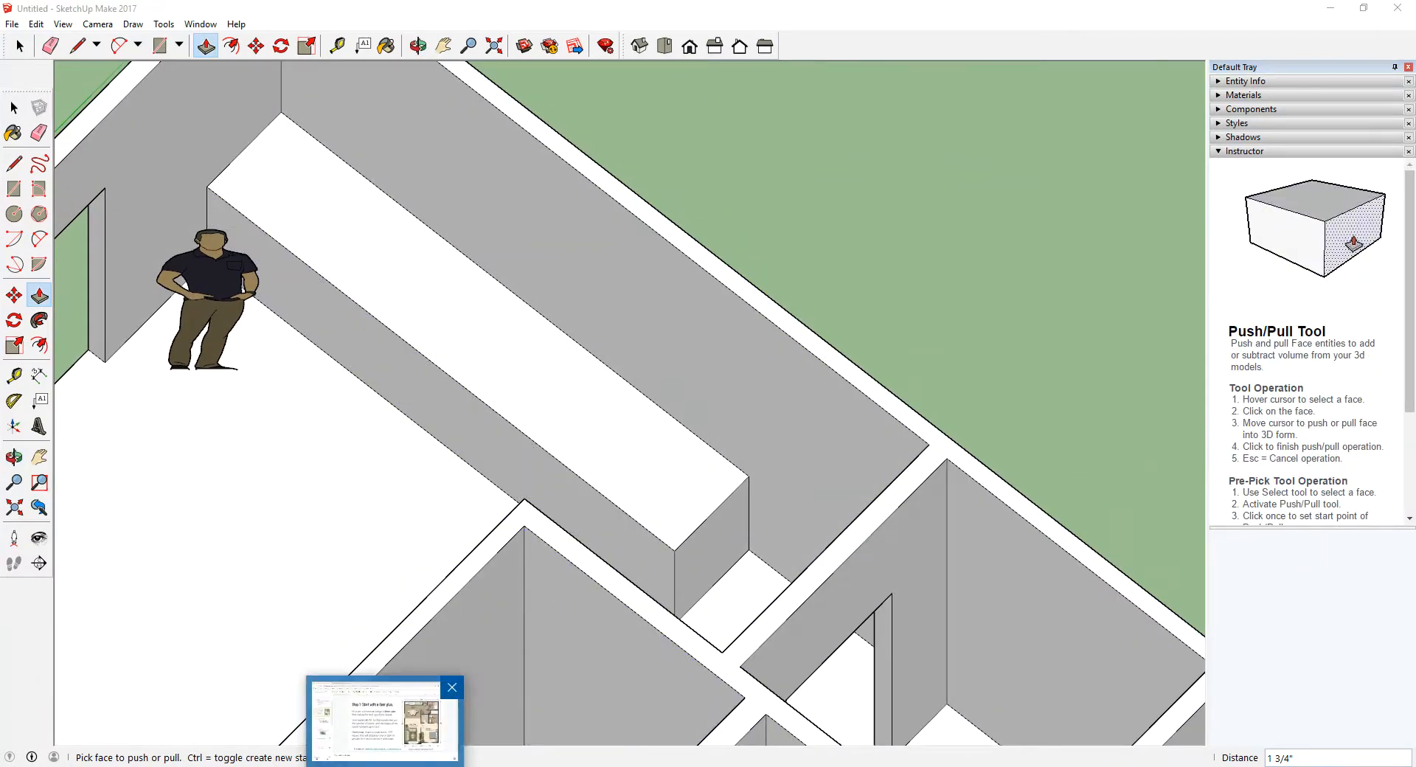
pyautogui.click(383, 719)
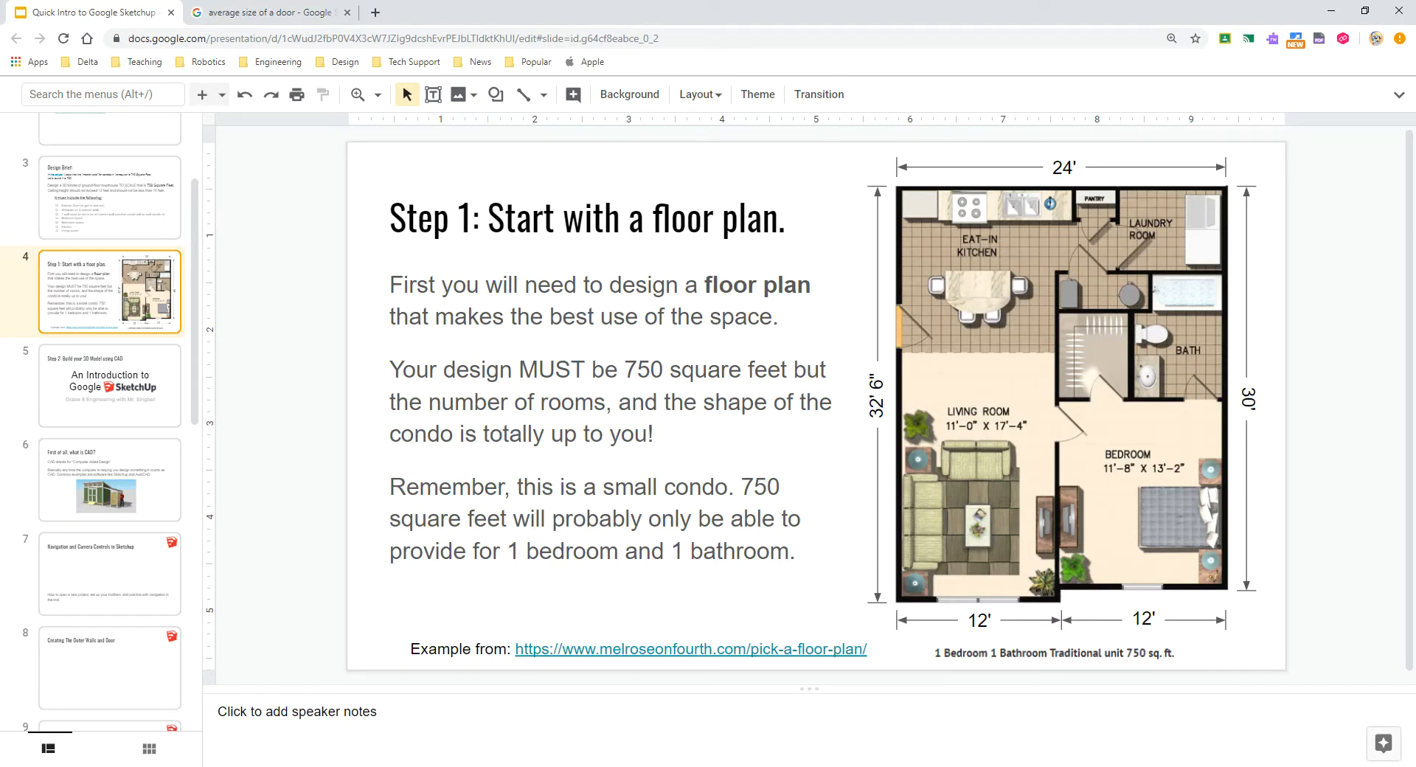
pyautogui.click(385, 766)
pyautogui.moveTo(505, 457); pyautogui.dragTo(436, 373, button='middle')
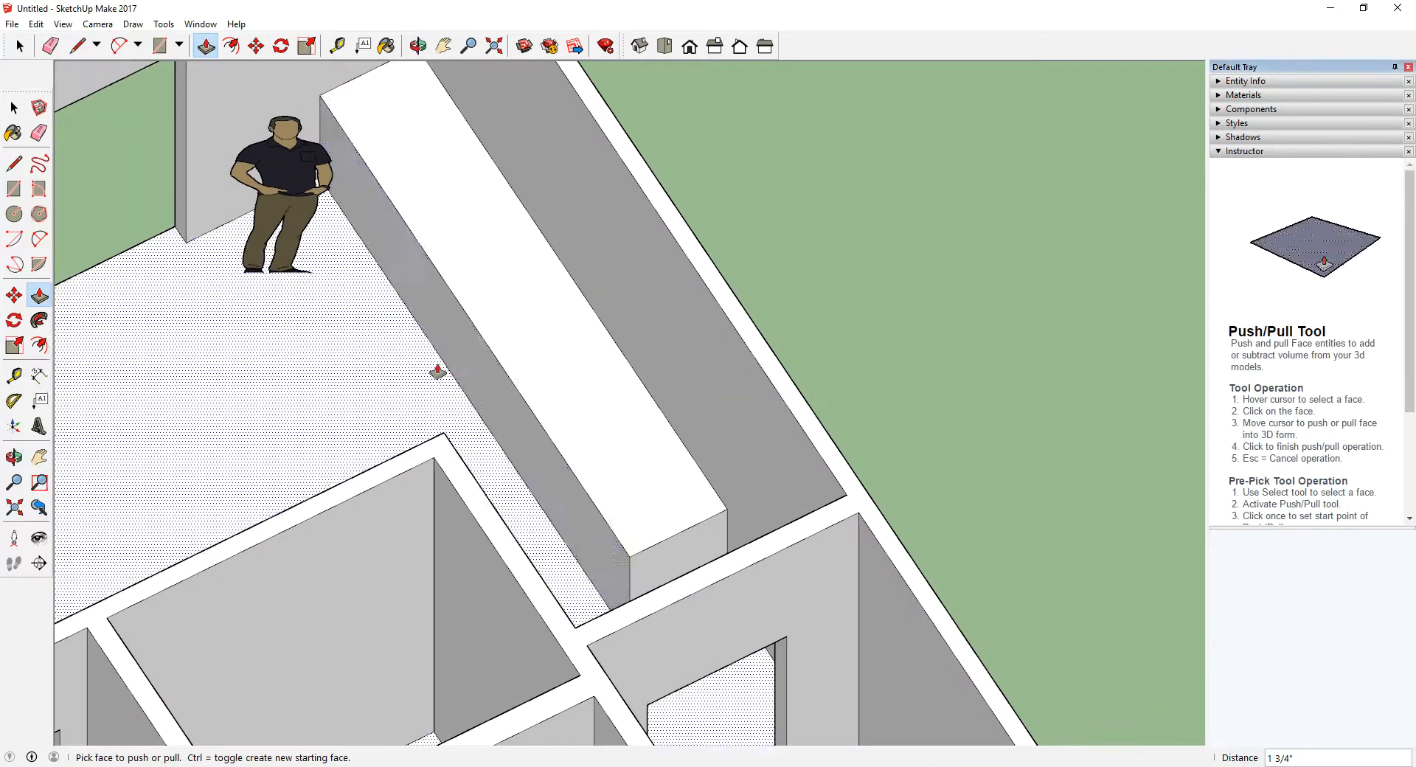
pyautogui.click(492, 411)
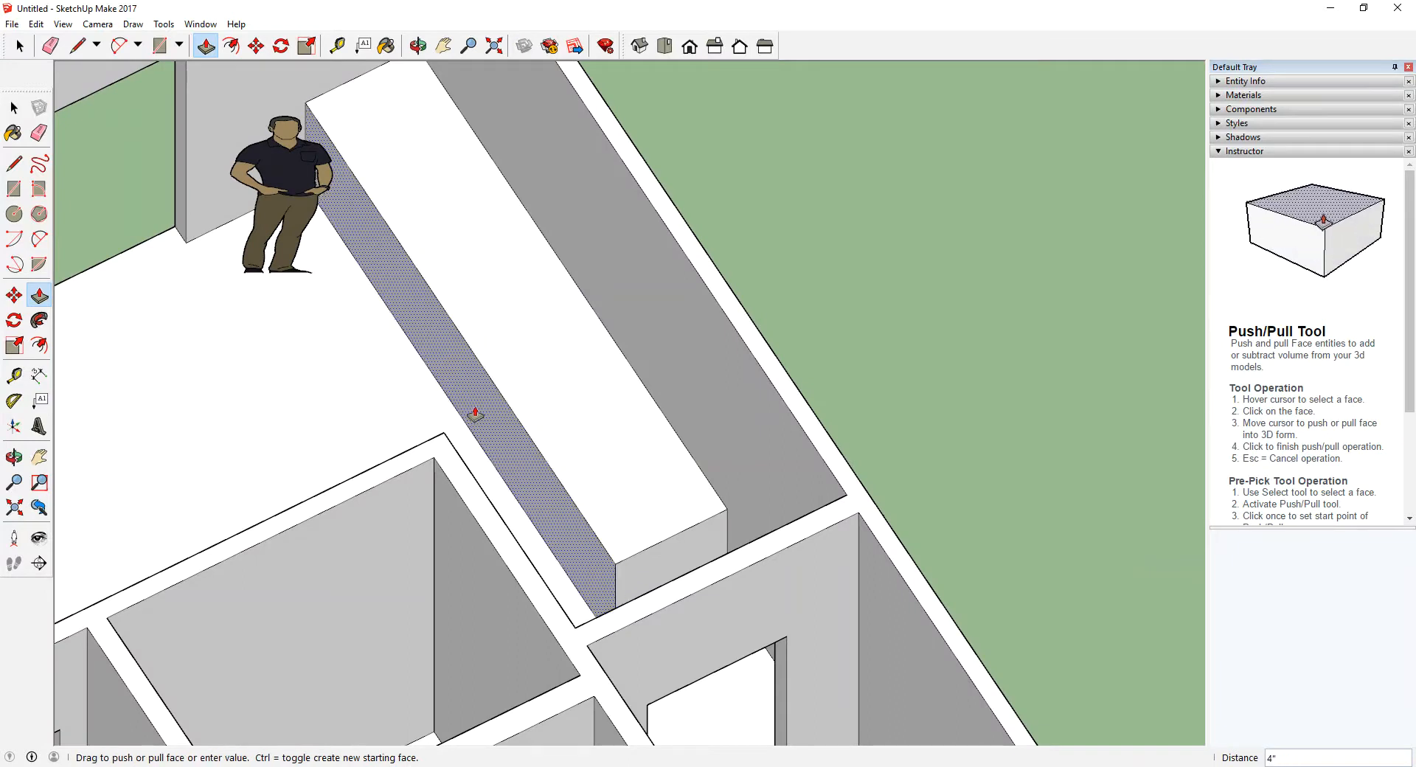
pyautogui.click(472, 415)
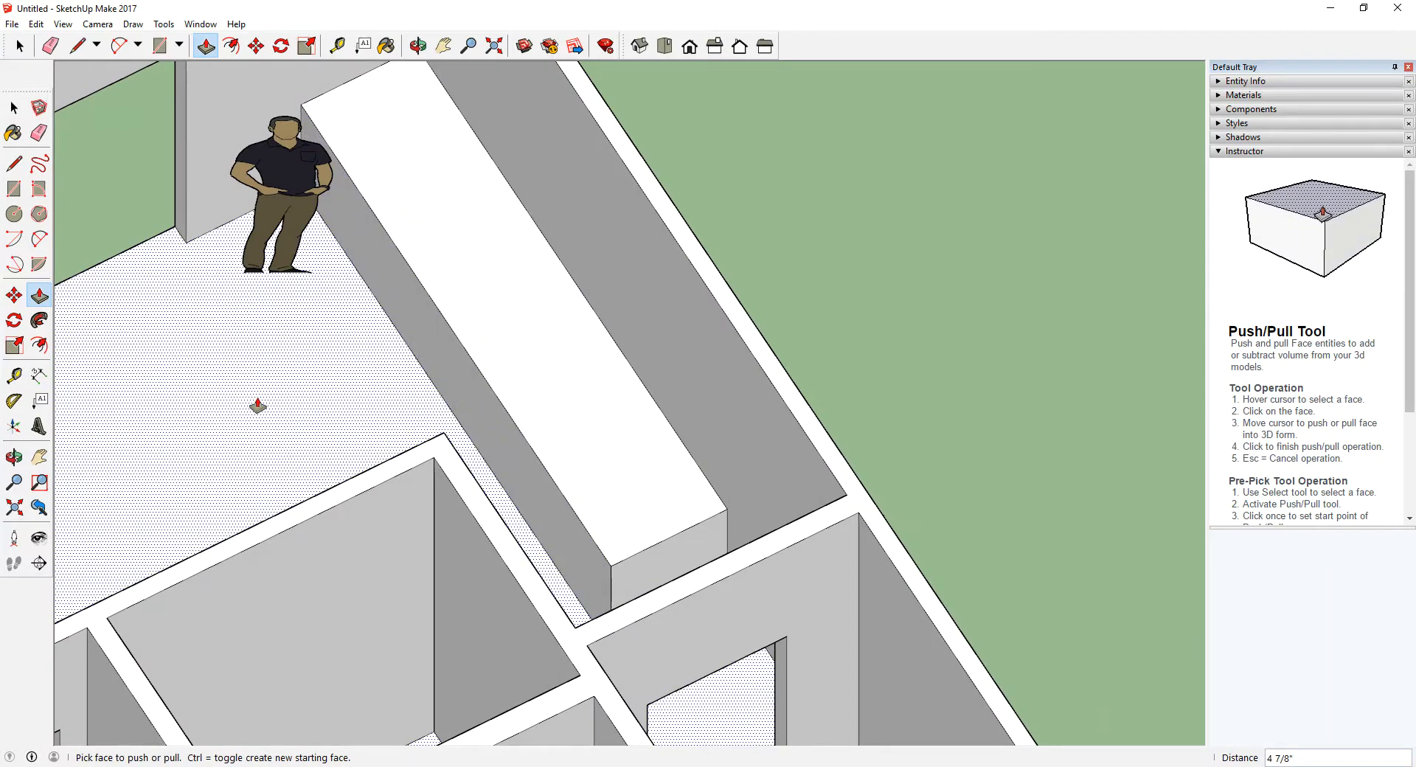
# Step: Inspect the full-length counter from several sides and undo its extrusion and base rectangle
pyautogui.moveTo(342, 348)
pyautogui.mouseDown(button='middle')
pyautogui.moveTo(489, 329)
pyautogui.moveTo(538, 418)
pyautogui.moveTo(402, 483)
pyautogui.moveTo(708, 411)
pyautogui.moveTo(980, 480)
pyautogui.mouseUp(button='middle')
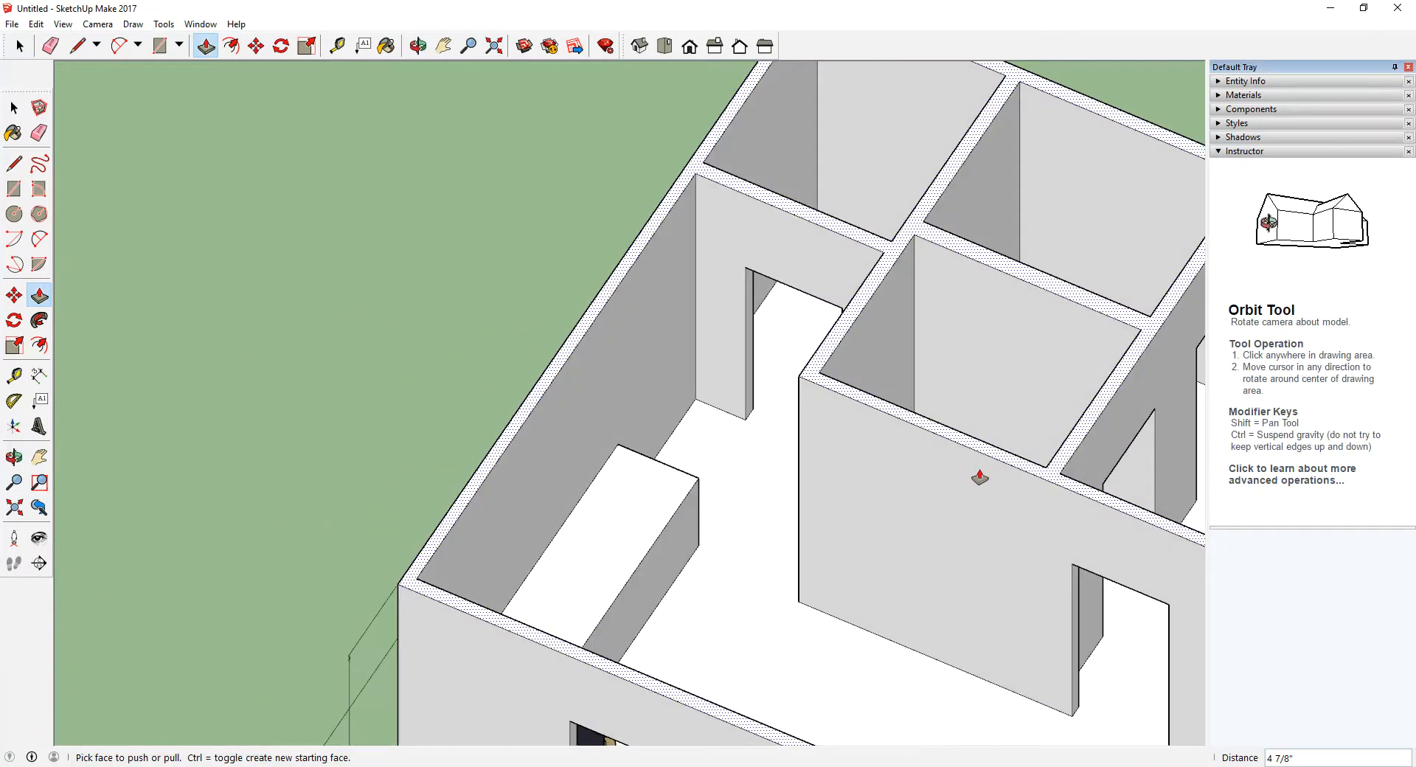
pyautogui.scroll(5, 828, 323)
pyautogui.moveTo(764, 410); pyautogui.dragTo(877, 384, button='middle')
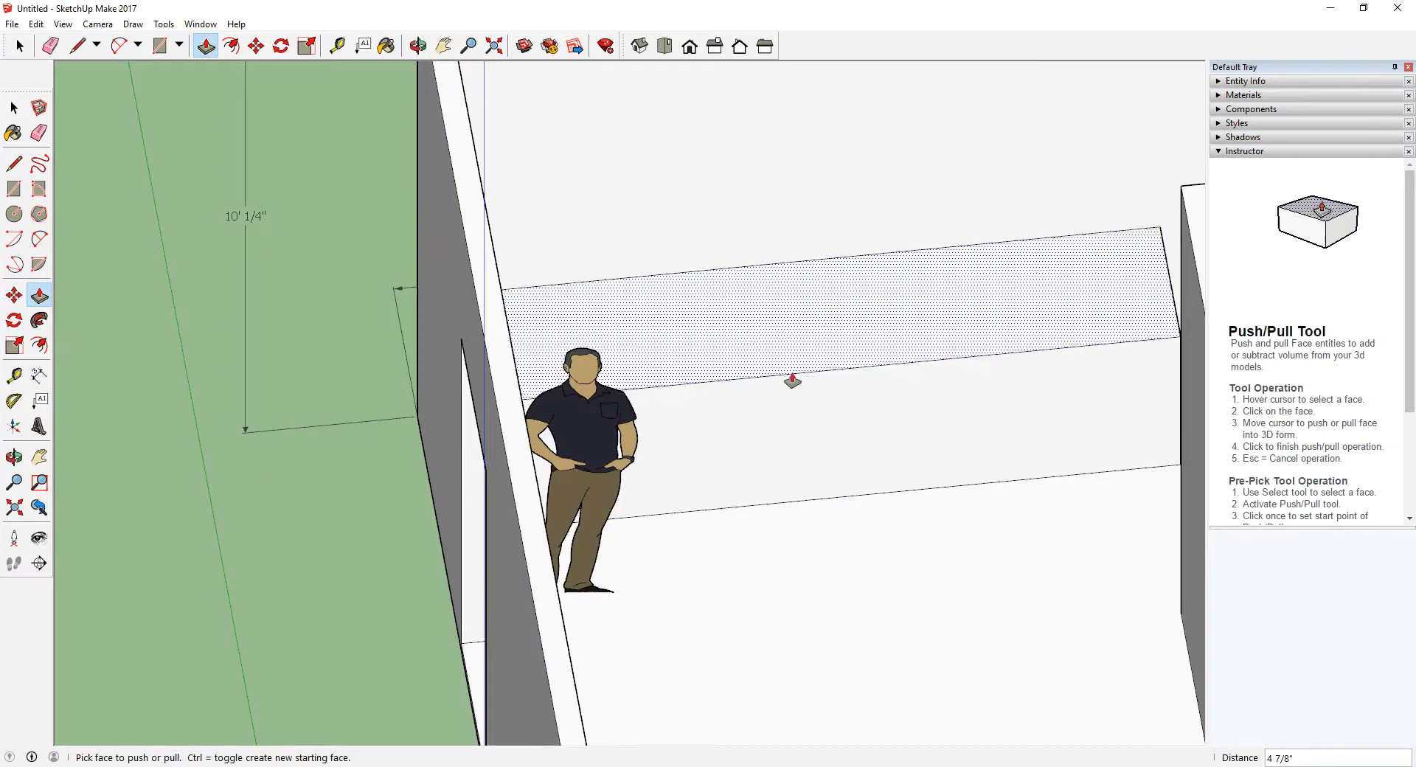
pyautogui.moveTo(790, 382)
pyautogui.mouseDown()
pyautogui.moveTo(626, 417)
pyautogui.moveTo(693, 584)
pyautogui.mouseUp()
pyautogui.press('p')
pyautogui.moveTo(720, 401); pyautogui.dragTo(581, 342, button='middle')
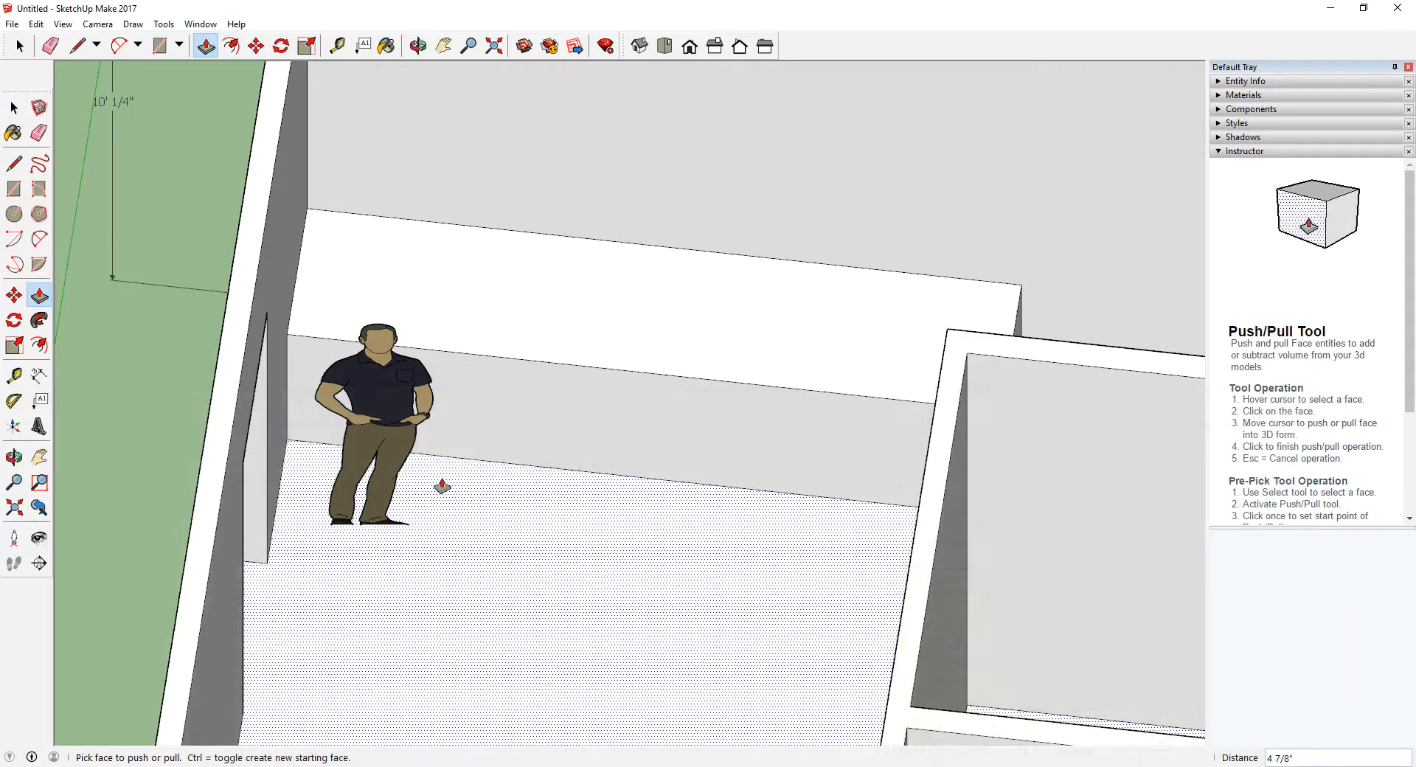
pyautogui.moveTo(443, 484)
pyautogui.mouseDown(button='middle')
pyautogui.moveTo(474, 379)
pyautogui.moveTo(506, 423)
pyautogui.mouseUp(button='middle')
pyautogui.hotkey('ctrl', 'z')
pyautogui.hotkey('ctrl', 'z')
pyautogui.hotkey('ctrl', 'z')
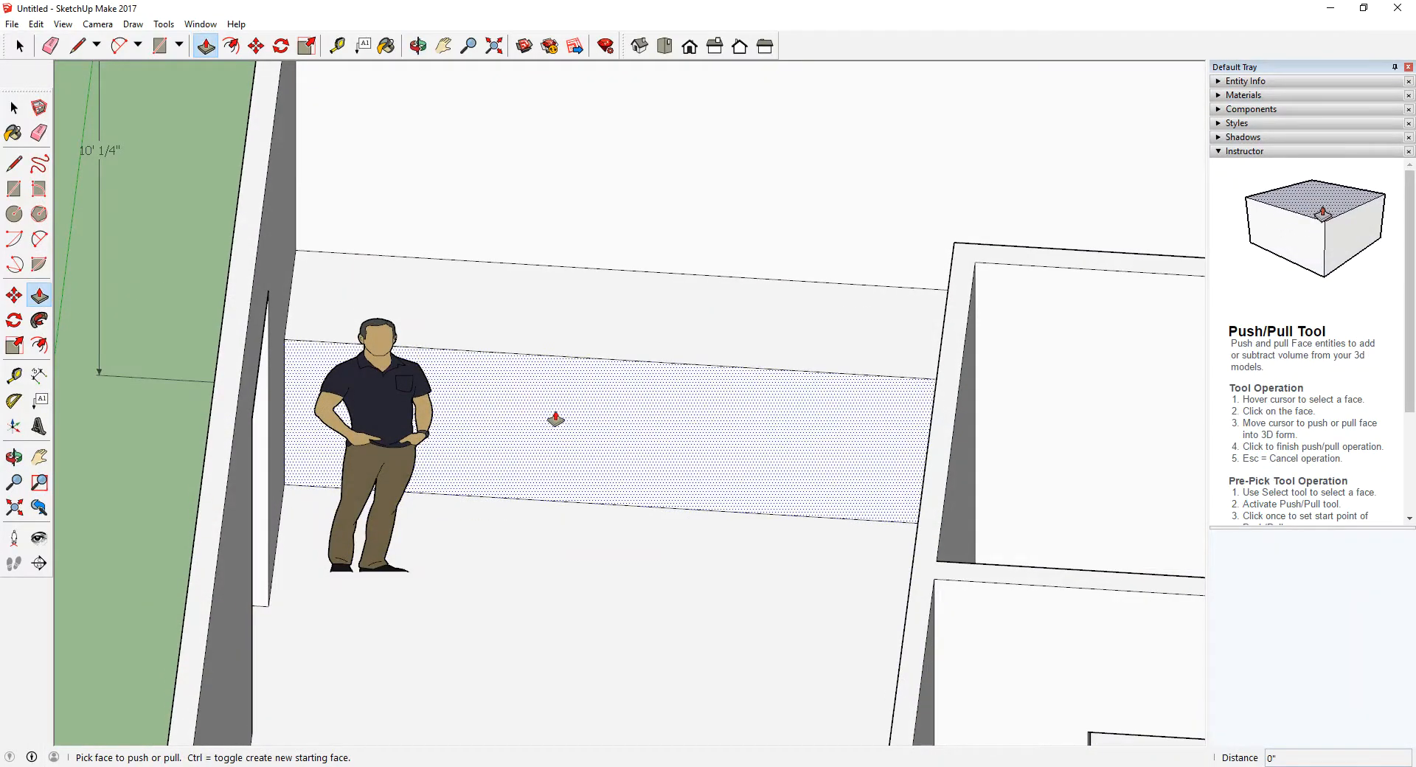
# Step: Draw a long counter rectangle and a separate refrigerator rectangle about 2' 1" by 1' 8" along the kitchen's back wall
pyautogui.moveTo(572, 423); pyautogui.dragTo(579, 516, button='middle')
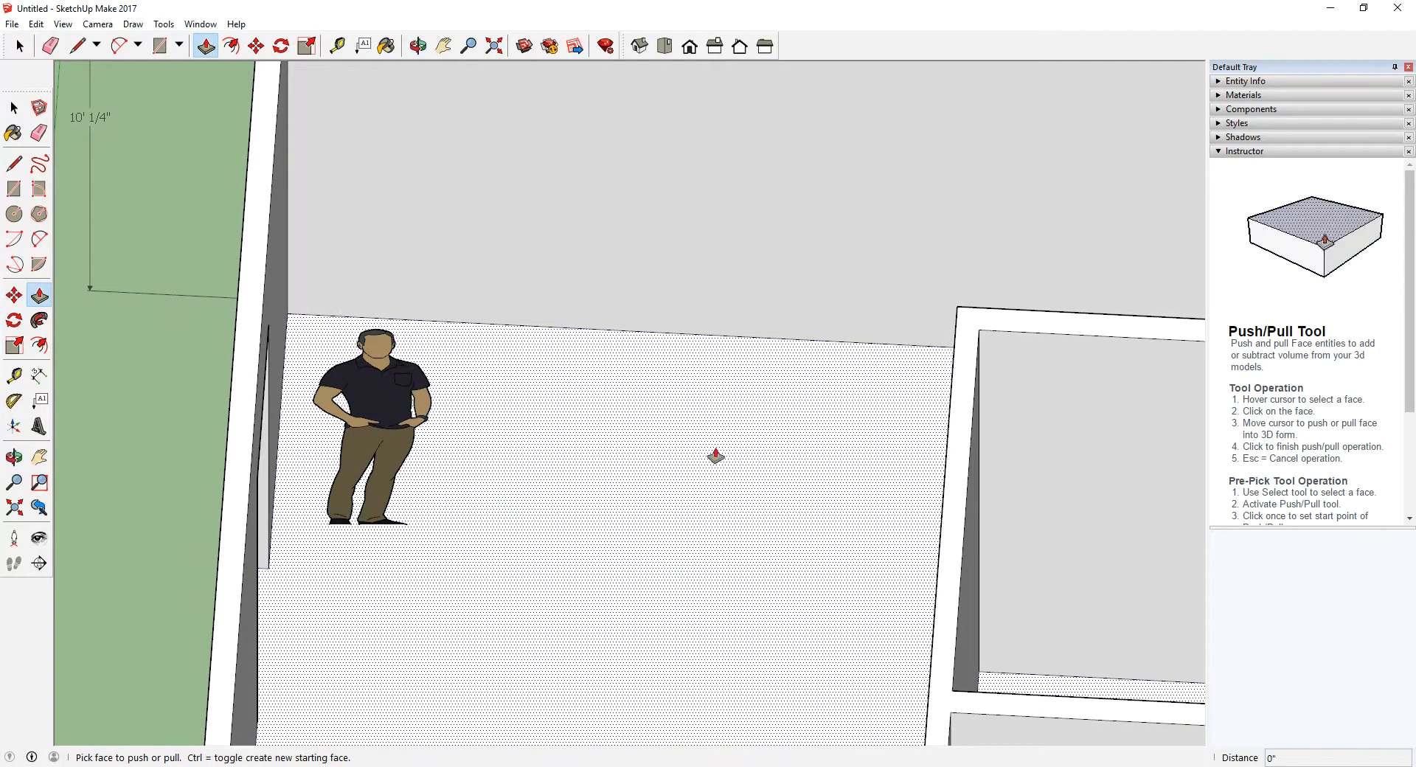
pyautogui.click(155, 50)
pyautogui.moveTo(553, 373); pyautogui.dragTo(595, 446, button='middle')
pyautogui.moveTo(458, 300); pyautogui.dragTo(466, 260, button='middle')
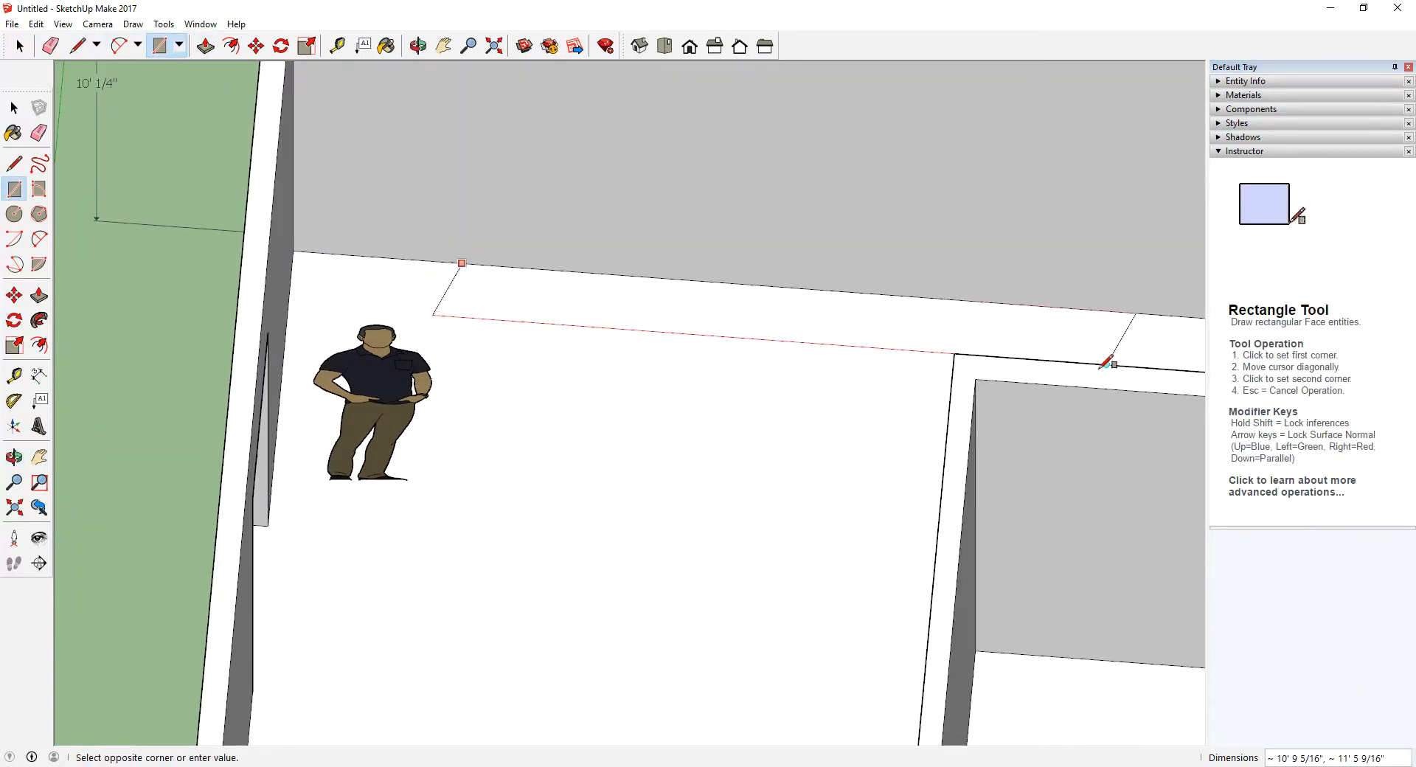
pyautogui.moveTo(803, 402); pyautogui.dragTo(664, 395, button='middle')
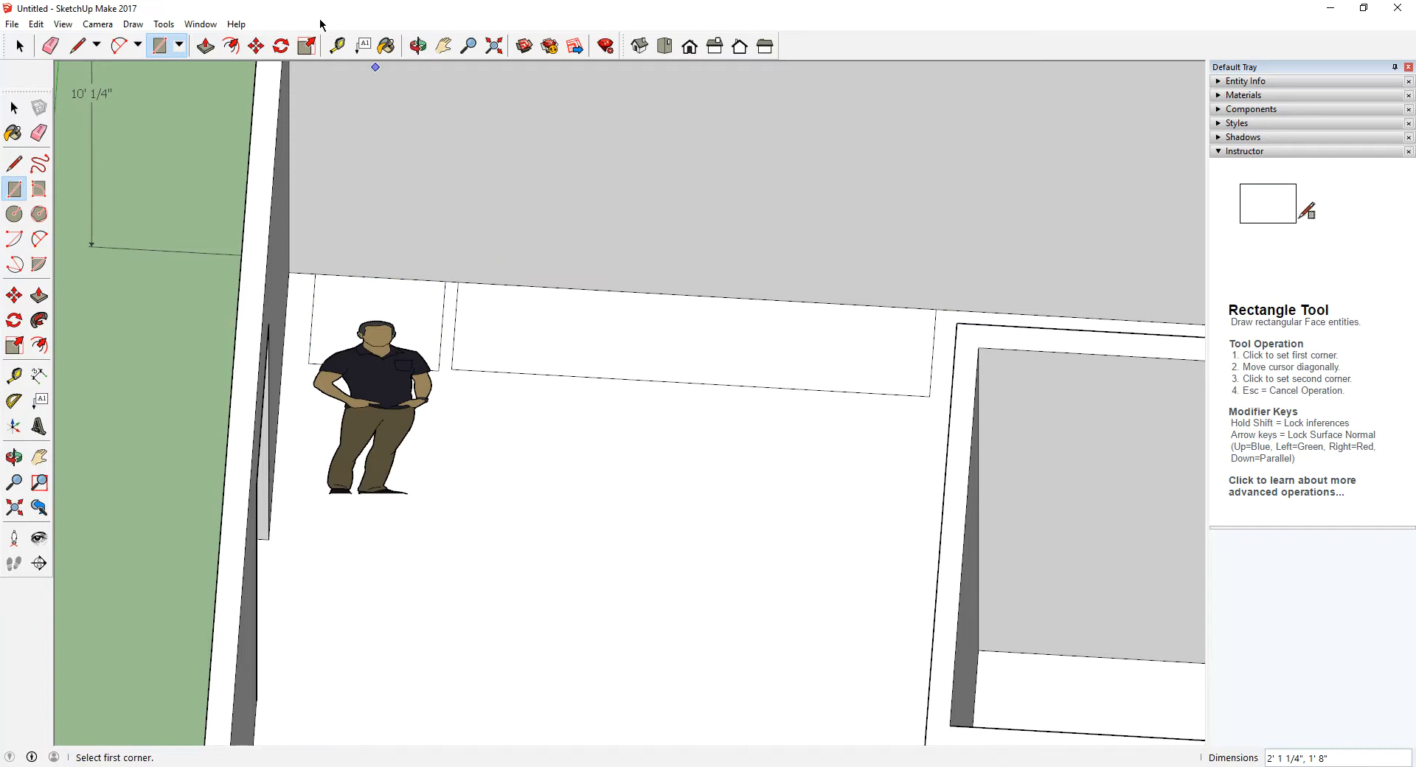
# Step: Pull the small rectangle near the kitchen corner up into a tall refrigerator block
pyautogui.click(205, 45)
pyautogui.moveTo(389, 212); pyautogui.dragTo(464, 275, button='middle')
pyautogui.moveTo(465, 275); pyautogui.dragTo(508, 145)
pyautogui.moveTo(507, 145); pyautogui.dragTo(472, 388, button='middle')
pyautogui.click(464, 292)
# Step: Pull the long rectangle beside the refrigerator up into a counter block and fine-tune its height
pyautogui.moveTo(444, 354); pyautogui.dragTo(474, 433)
pyautogui.moveTo(474, 433); pyautogui.dragTo(533, 376, button='middle')
pyautogui.moveTo(544, 347); pyautogui.dragTo(546, 252)
pyautogui.moveTo(607, 370); pyautogui.dragTo(492, 386, button='middle')
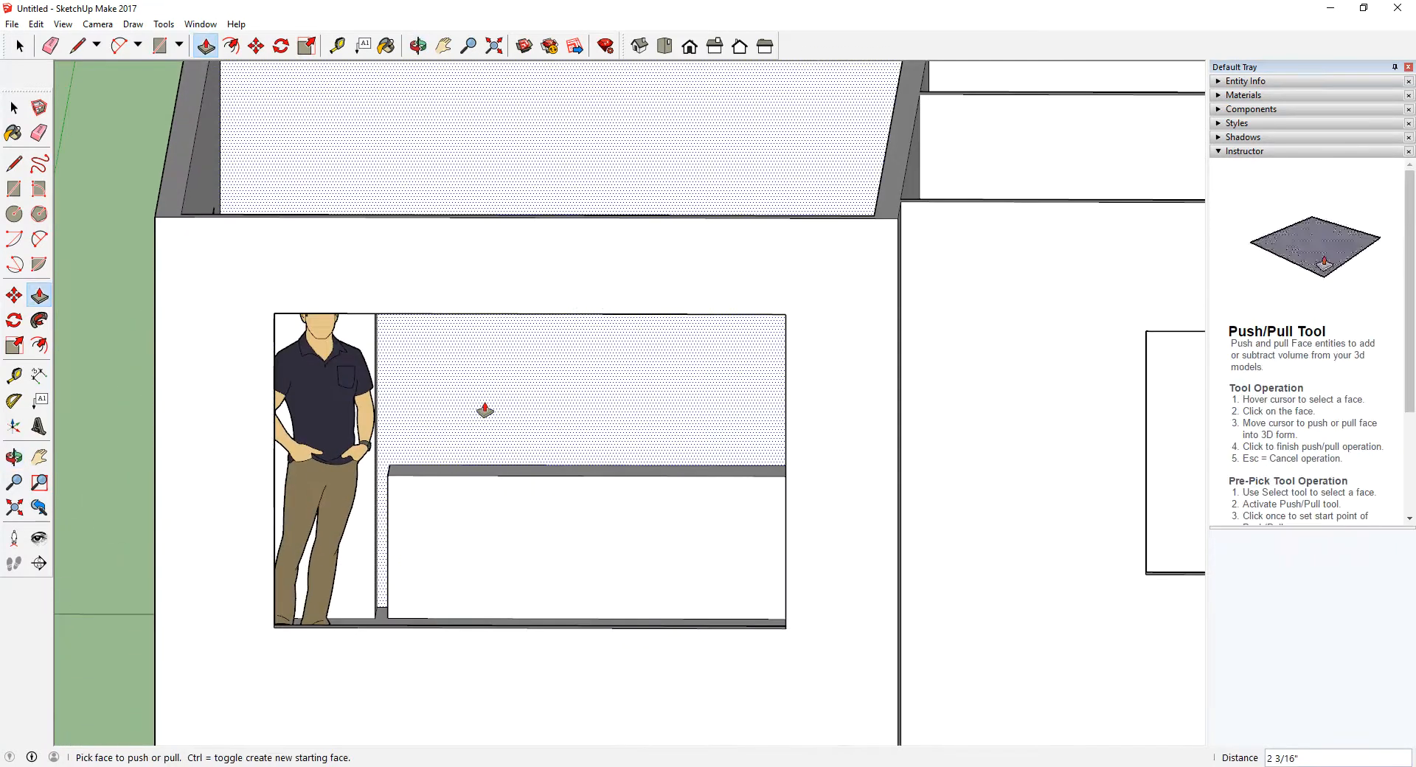
pyautogui.moveTo(457, 464); pyautogui.dragTo(457, 446)
pyautogui.moveTo(456, 466); pyautogui.dragTo(585, 550, button='middle')
# Step: Check the kitchen on the Google Slides floor plan, return to SketchUp, and extend the counter's far end about 2' 2 9/16"
pyautogui.scroll(-3, 576, 423)
pyautogui.moveTo(730, 380); pyautogui.dragTo(680, 391, button='middle')
pyautogui.moveTo(681, 377)
pyautogui.keyDown('shift'); pyautogui.mouseDown(button='middle')
pyautogui.moveTo(685, 367)
pyautogui.moveTo(626, 490)
pyautogui.mouseUp(button='middle'); pyautogui.keyUp('shift')
pyautogui.moveTo(627, 491)
pyautogui.mouseDown(button='middle')
pyautogui.moveTo(603, 476)
pyautogui.moveTo(586, 495)
pyautogui.mouseUp(button='middle')
pyautogui.click(480, 766)
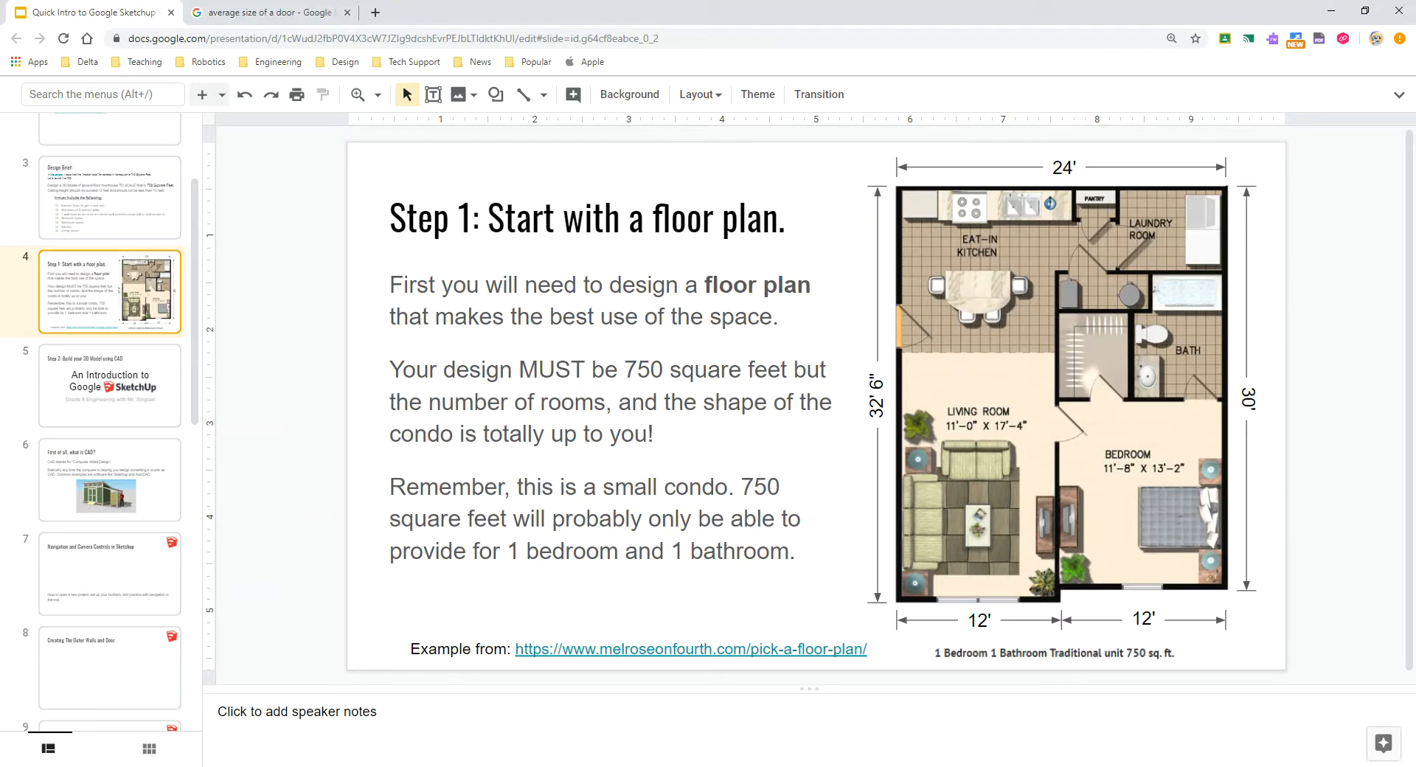
pyautogui.click(516, 766)
pyautogui.moveTo(682, 401); pyautogui.dragTo(585, 592, button='middle')
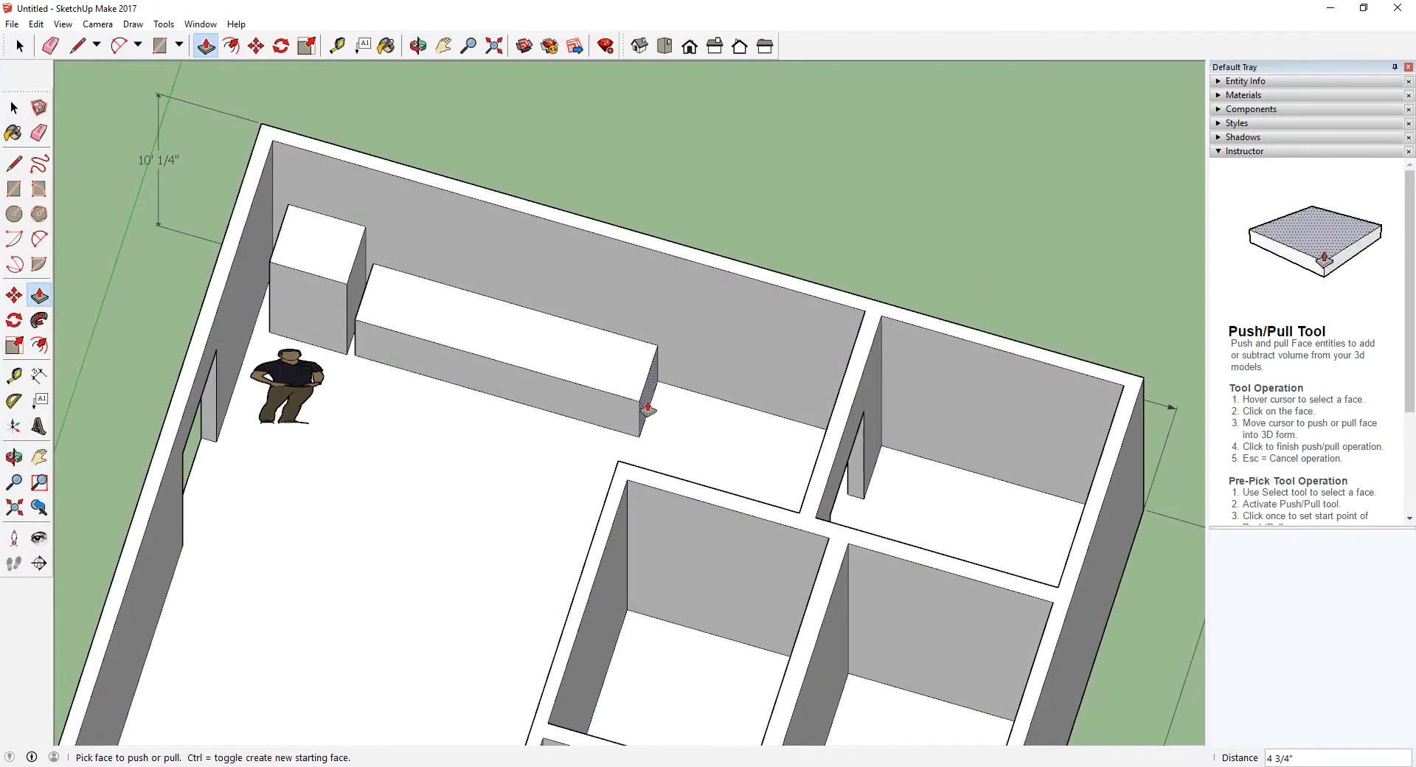
pyautogui.click(730, 407)
pyautogui.moveTo(565, 478); pyautogui.dragTo(820, 404, button='middle')
# Step: Compare the kitchen with the Google Slides floor plan and, in SketchUp, pull the counter's front face out about 3 1/16"
pyautogui.click(479, 766)
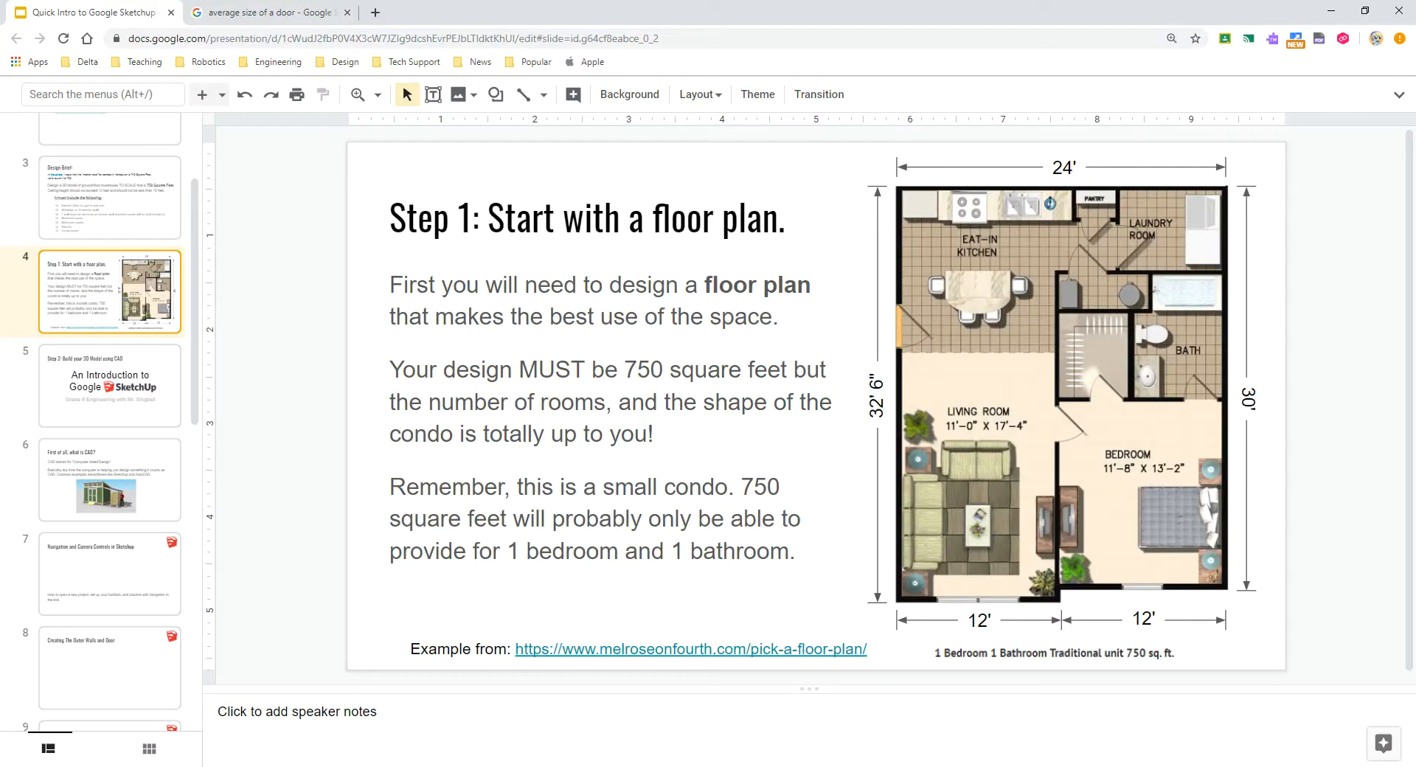
pyautogui.moveTo(509, 766)
pyautogui.click(509, 766)
pyautogui.moveTo(582, 347)
pyautogui.mouseDown(button='middle')
pyautogui.moveTo(942, 361)
pyautogui.moveTo(1125, 319)
pyautogui.moveTo(412, 346)
pyautogui.moveTo(452, 512)
pyautogui.moveTo(534, 568)
pyautogui.moveTo(538, 474)
pyautogui.moveTo(410, 333)
pyautogui.moveTo(790, 401)
pyautogui.moveTo(711, 439)
pyautogui.moveTo(622, 635)
pyautogui.mouseUp(button='middle')
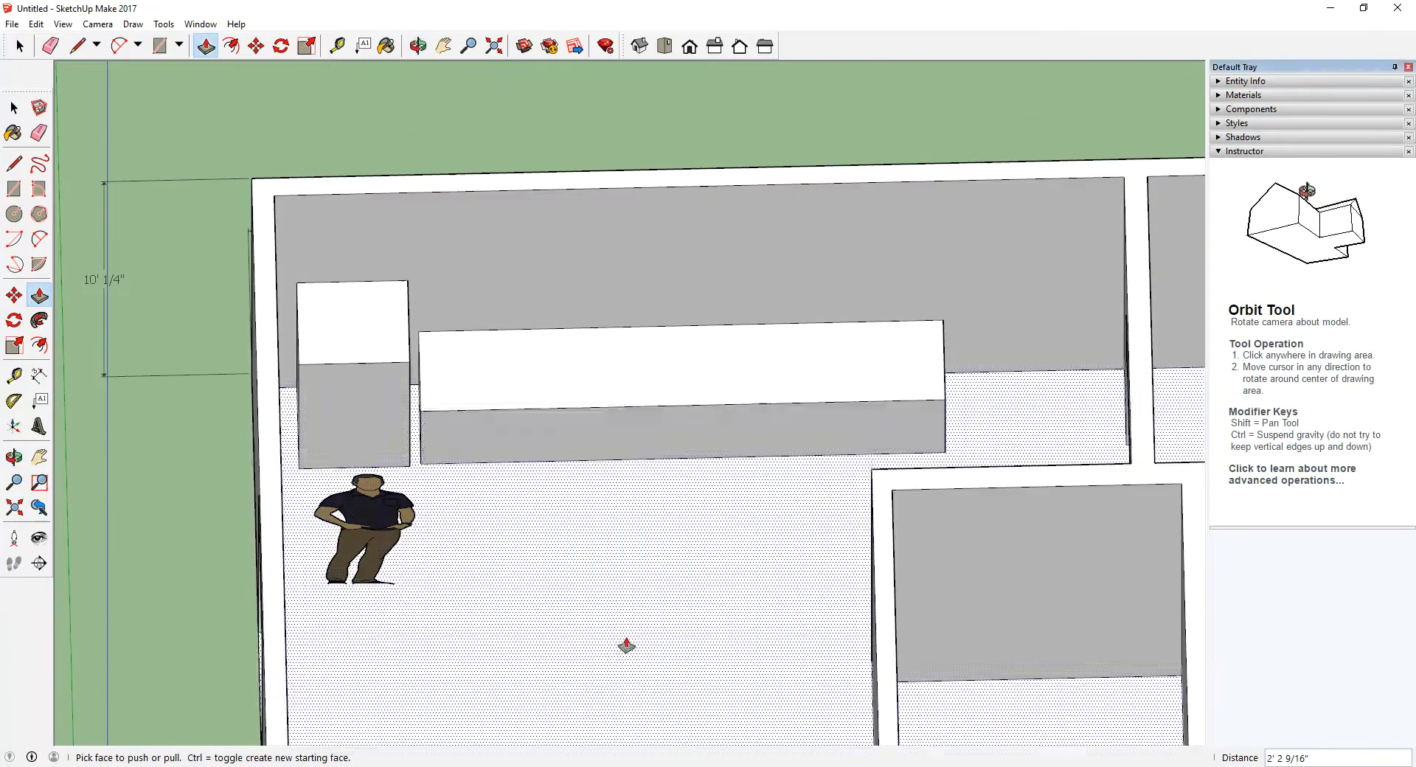
pyautogui.moveTo(572, 428); pyautogui.dragTo(572, 438)
pyautogui.click(509, 766)
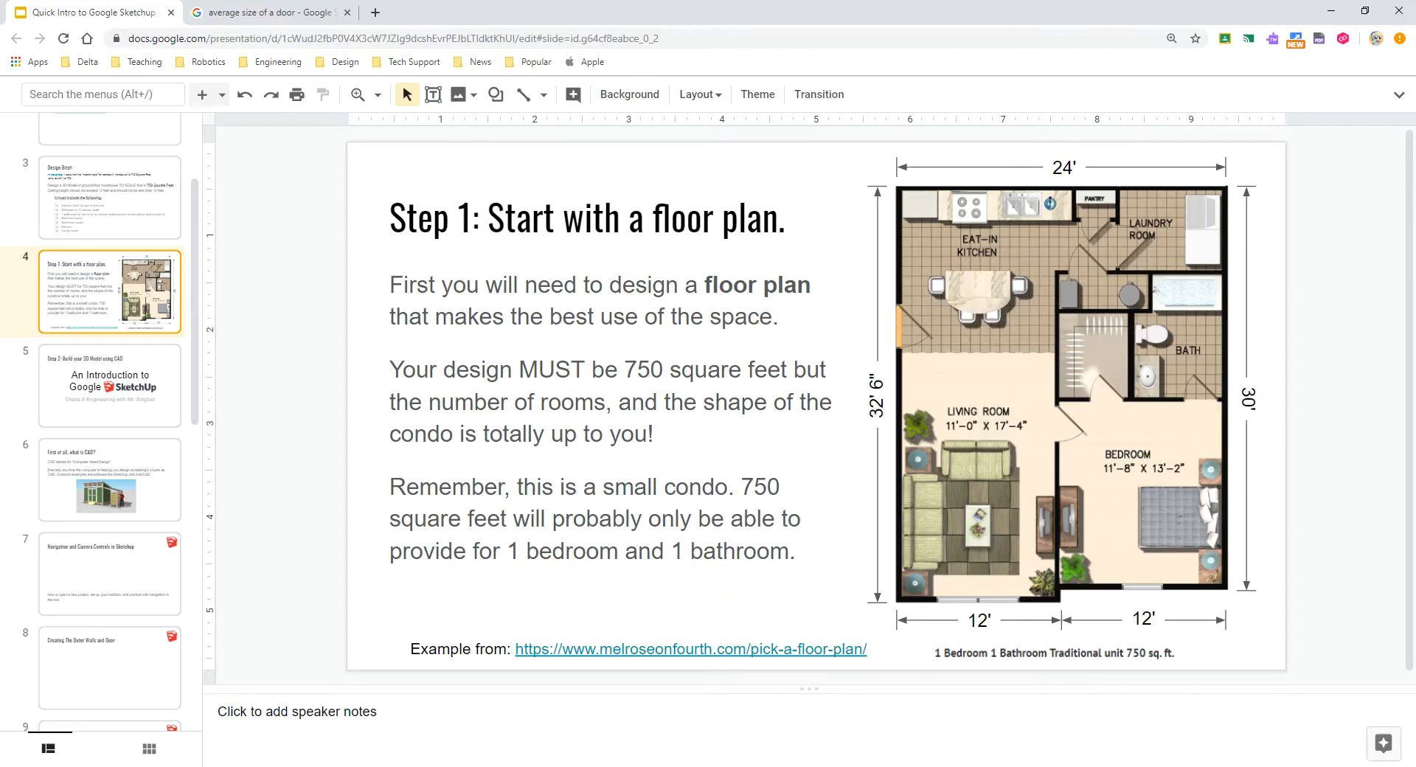
pyautogui.click(506, 766)
# Step: Examine the refrigerator block and counter from several angles, including their size beside the person figure
pyautogui.scroll(2, 607, 522)
pyautogui.moveTo(652, 440)
pyautogui.mouseDown(button='middle')
pyautogui.moveTo(211, 333)
pyautogui.moveTo(563, 329)
pyautogui.moveTo(755, 477)
pyautogui.mouseUp(button='middle')
pyautogui.scroll(-2, 755, 477)
pyautogui.scroll(-3, 509, 478)
pyautogui.moveTo(509, 477); pyautogui.dragTo(595, 588, button='middle')
pyautogui.scroll(3, 648, 440)
pyautogui.scroll(3, 602, 407)
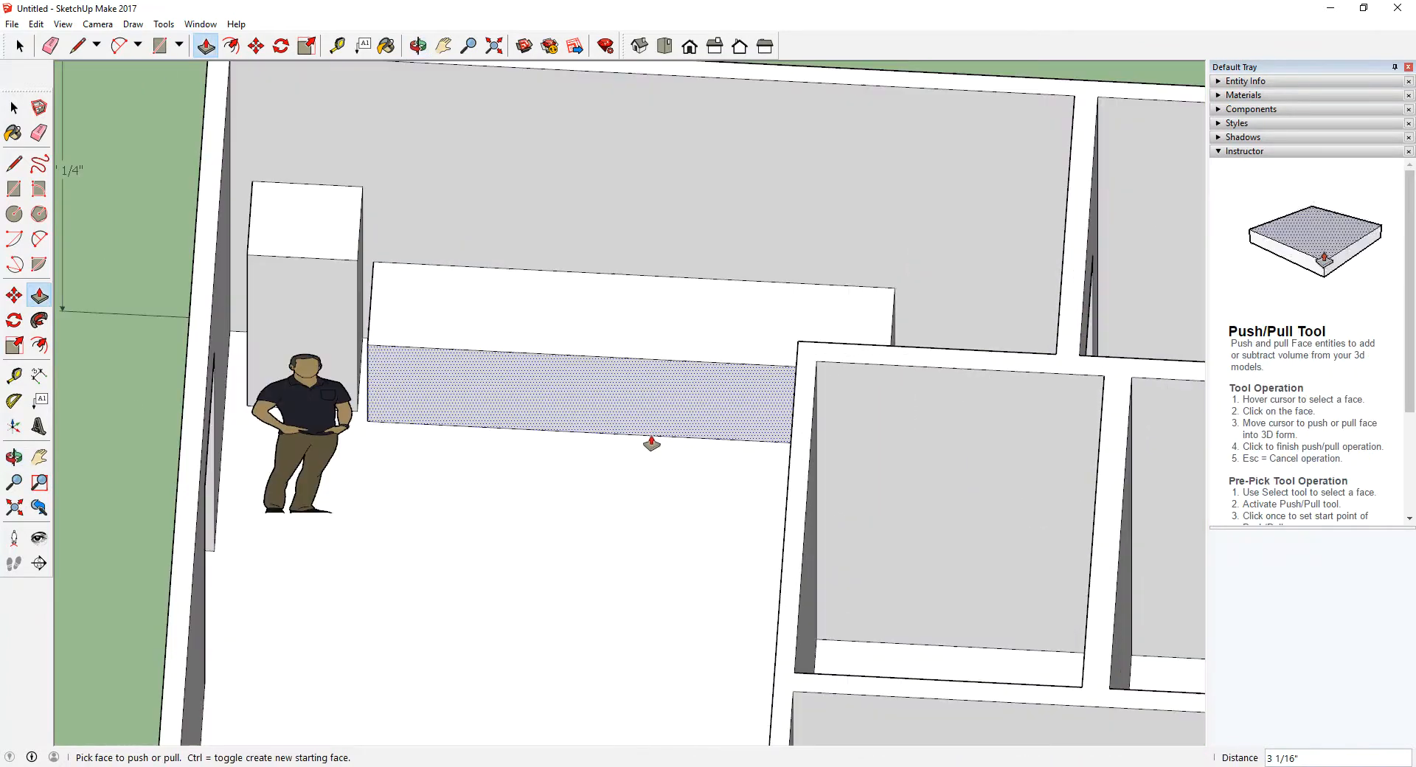
pyautogui.moveTo(632, 432); pyautogui.dragTo(307, 351, button='middle')
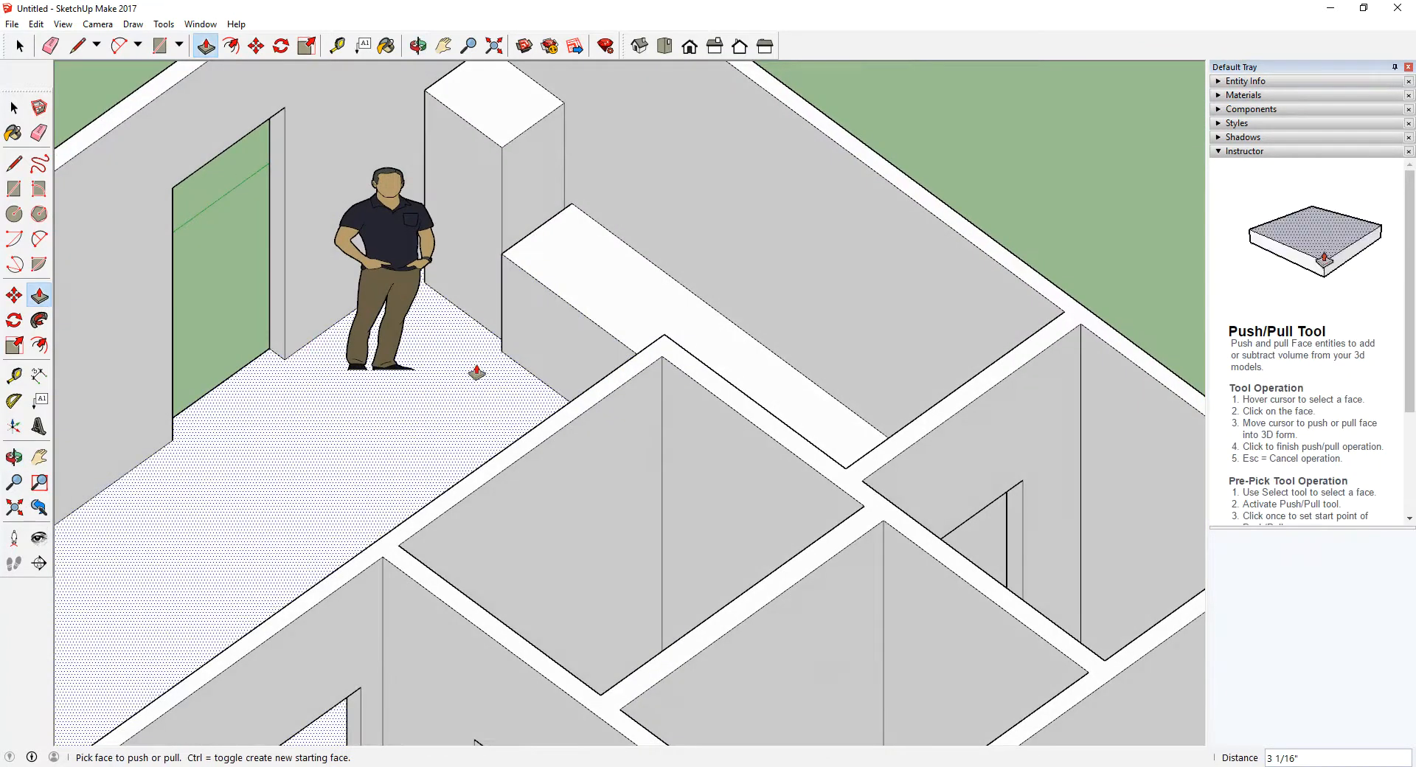
pyautogui.scroll(3, 490, 397)
pyautogui.moveTo(454, 302); pyautogui.dragTo(736, 420, button='middle')
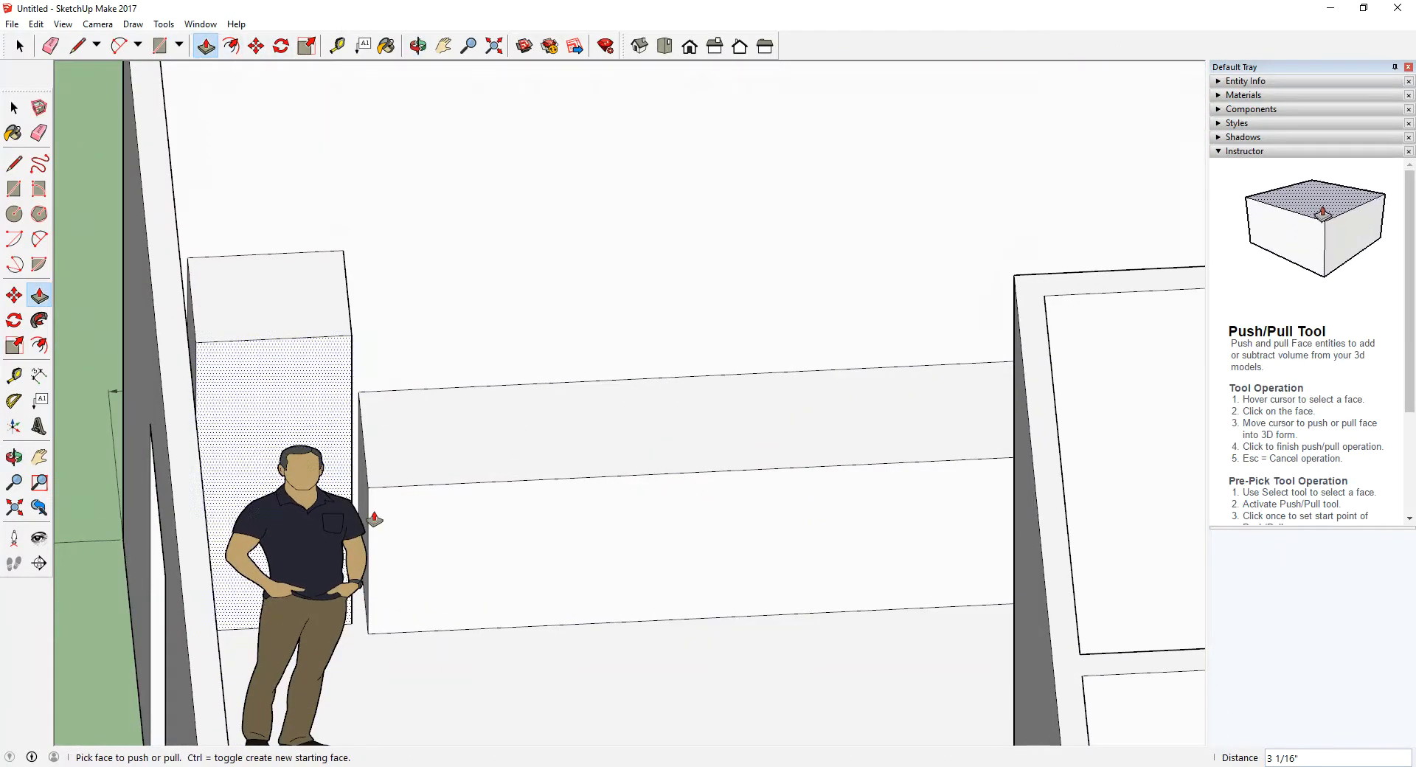
# Step: Activate the Rectangle tool and switch the camera to perspective projection
pyautogui.click(158, 46)
pyautogui.moveTo(368, 499); pyautogui.dragTo(689, 504, button='middle')
pyautogui.moveTo(868, 479); pyautogui.dragTo(1003, 383, button='middle')
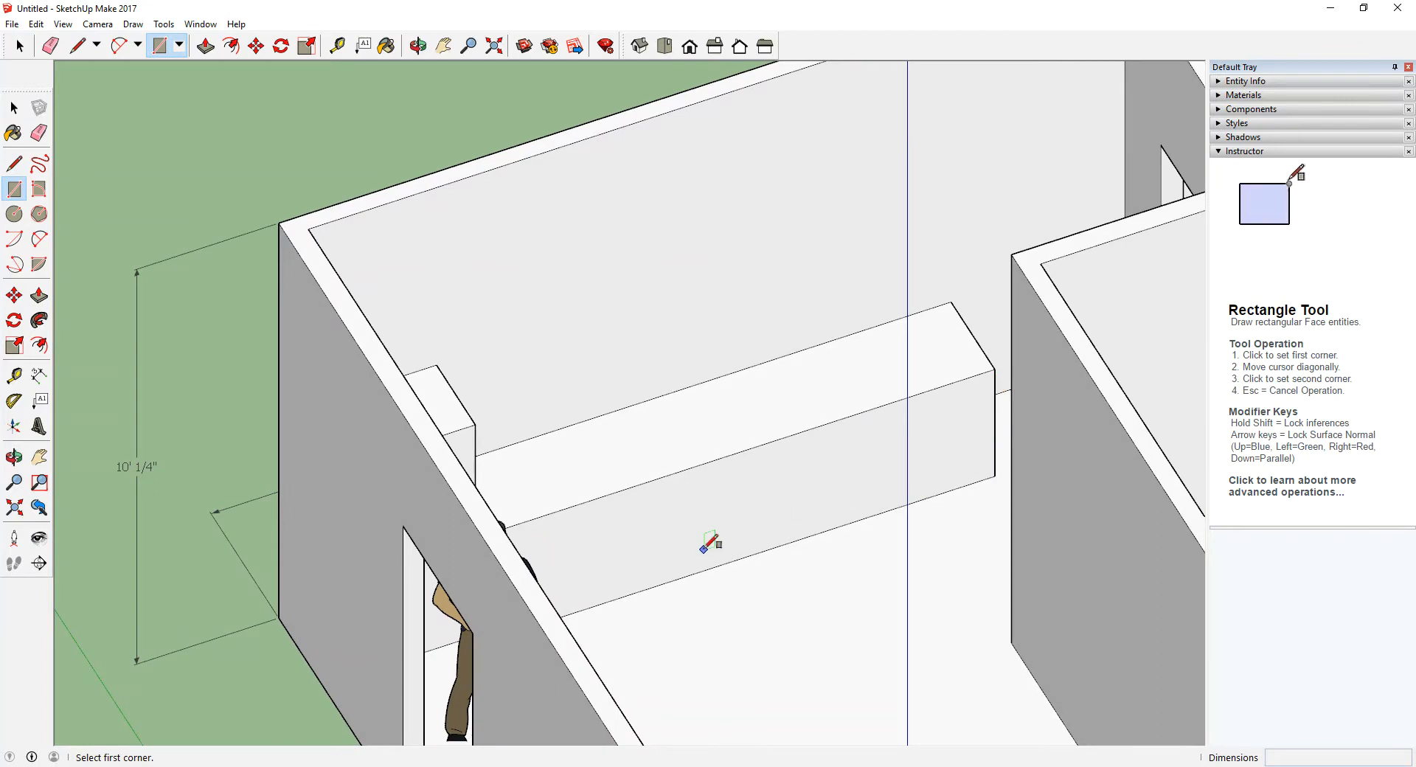
pyautogui.moveTo(702, 549); pyautogui.dragTo(654, 539, button='middle')
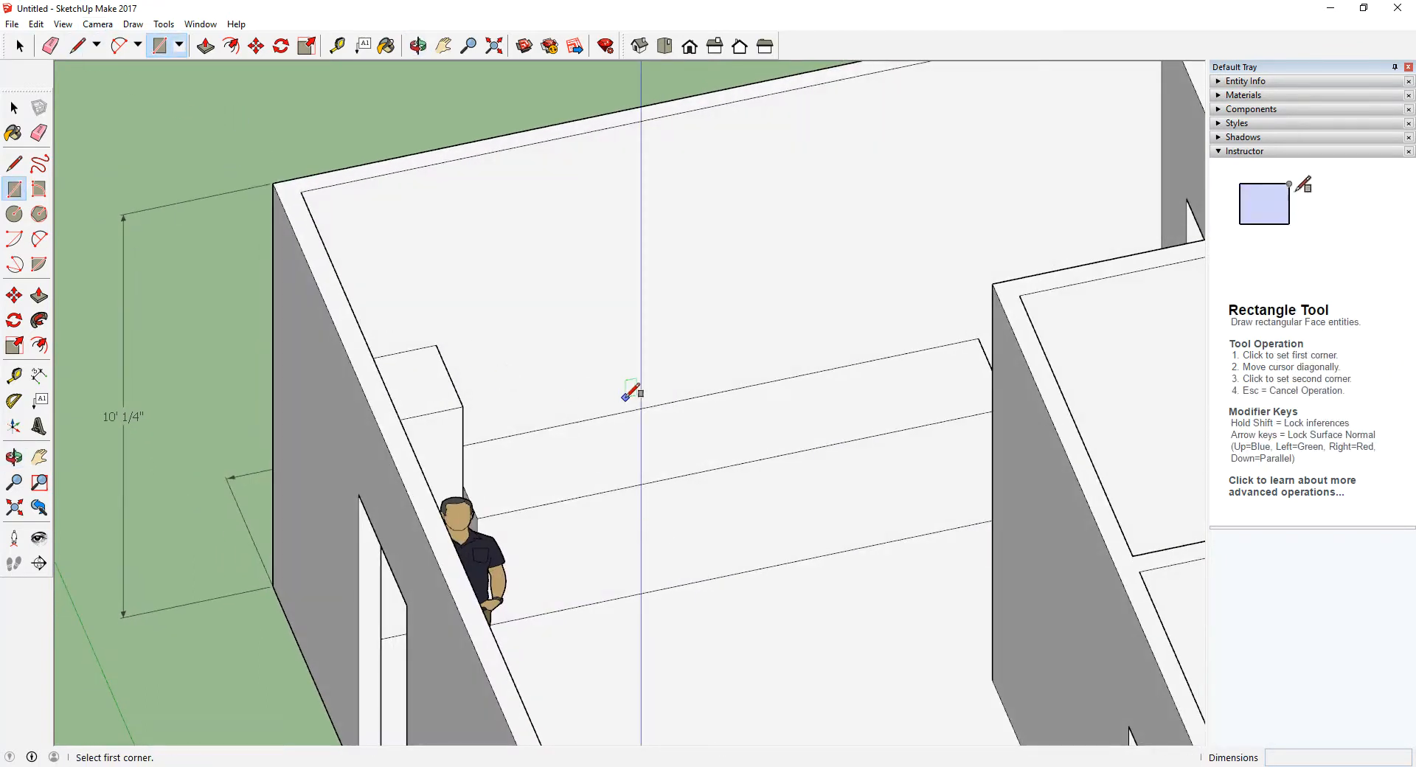
pyautogui.scroll(-3, 619, 397)
pyautogui.moveTo(664, 472); pyautogui.dragTo(428, 634, button='middle')
pyautogui.scroll(6, 590, 513)
pyautogui.moveTo(428, 634); pyautogui.dragTo(582, 491, button='middle')
pyautogui.scroll(-2, 711, 521)
pyautogui.scroll(-2, 634, 483)
pyautogui.moveTo(650, 546); pyautogui.dragTo(499, 535, button='middle')
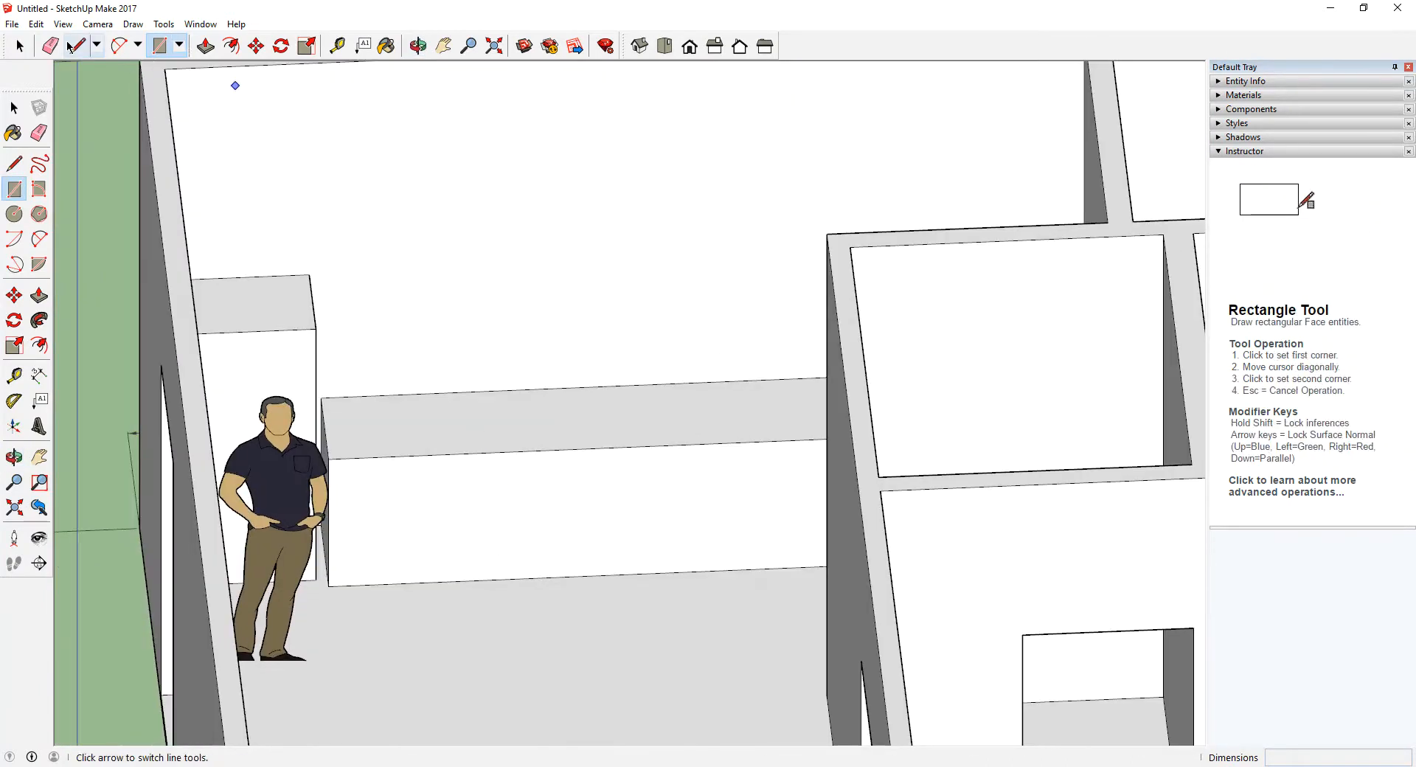
pyautogui.click(106, 26)
pyautogui.click(143, 113)
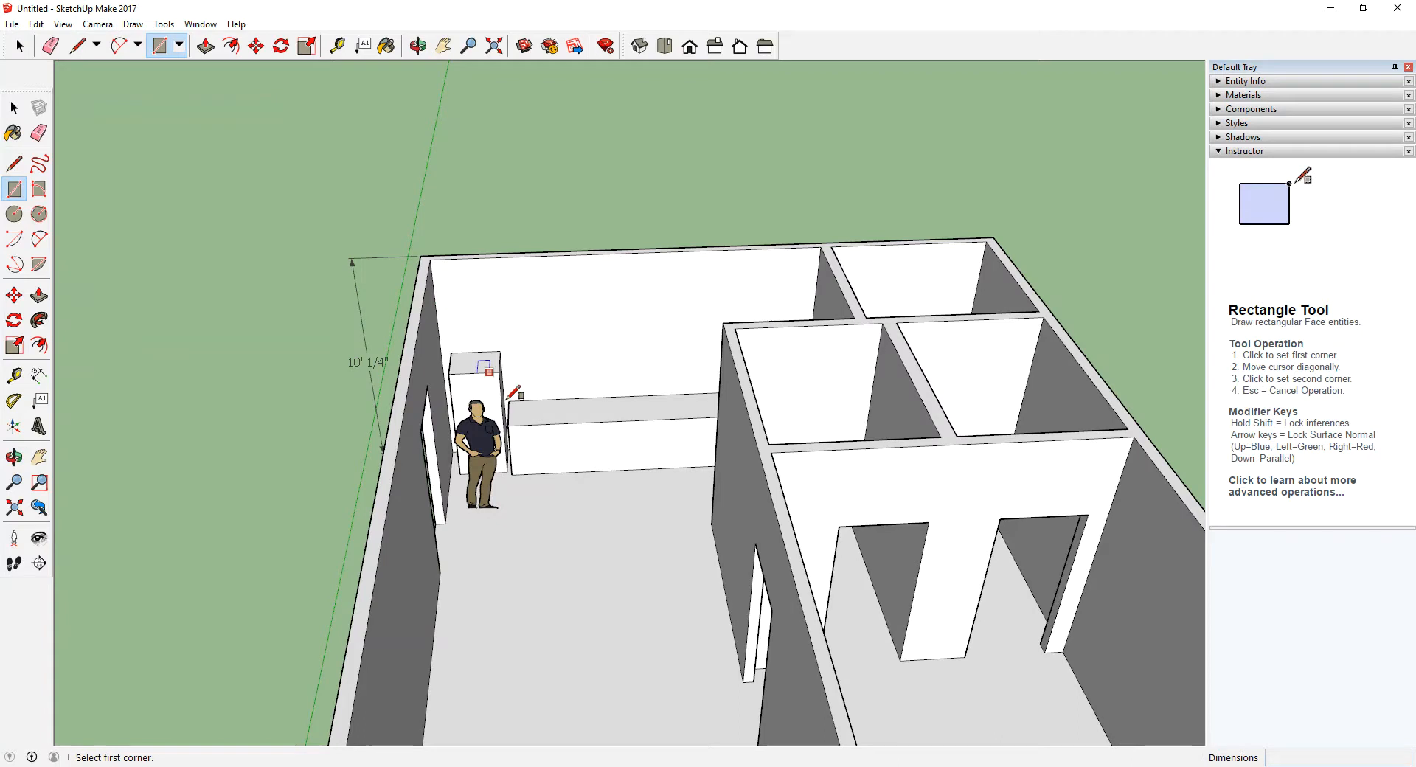
# Step: Draw a rectangle across the counter's front face, leaving a narrow countertop strip along its upper edge
pyautogui.scroll(7, 544, 472)
pyautogui.moveTo(626, 448); pyautogui.dragTo(21, 522, button='middle')
pyautogui.keyDown('shift'); pyautogui.moveTo(750, 371); pyautogui.dragTo(59, 463, button='middle'); pyautogui.keyUp('shift')
pyautogui.keyDown('shift'); pyautogui.moveTo(793, 376); pyautogui.dragTo(89, 476, button='middle'); pyautogui.keyUp('shift')
pyautogui.keyDown('shift'); pyautogui.moveTo(239, 463); pyautogui.dragTo(753, 227, button='middle'); pyautogui.keyUp('shift')
pyautogui.scroll(5, 806, 331)
pyautogui.keyDown('shift'); pyautogui.moveTo(806, 332); pyautogui.dragTo(958, 332, button='middle'); pyautogui.keyUp('shift')
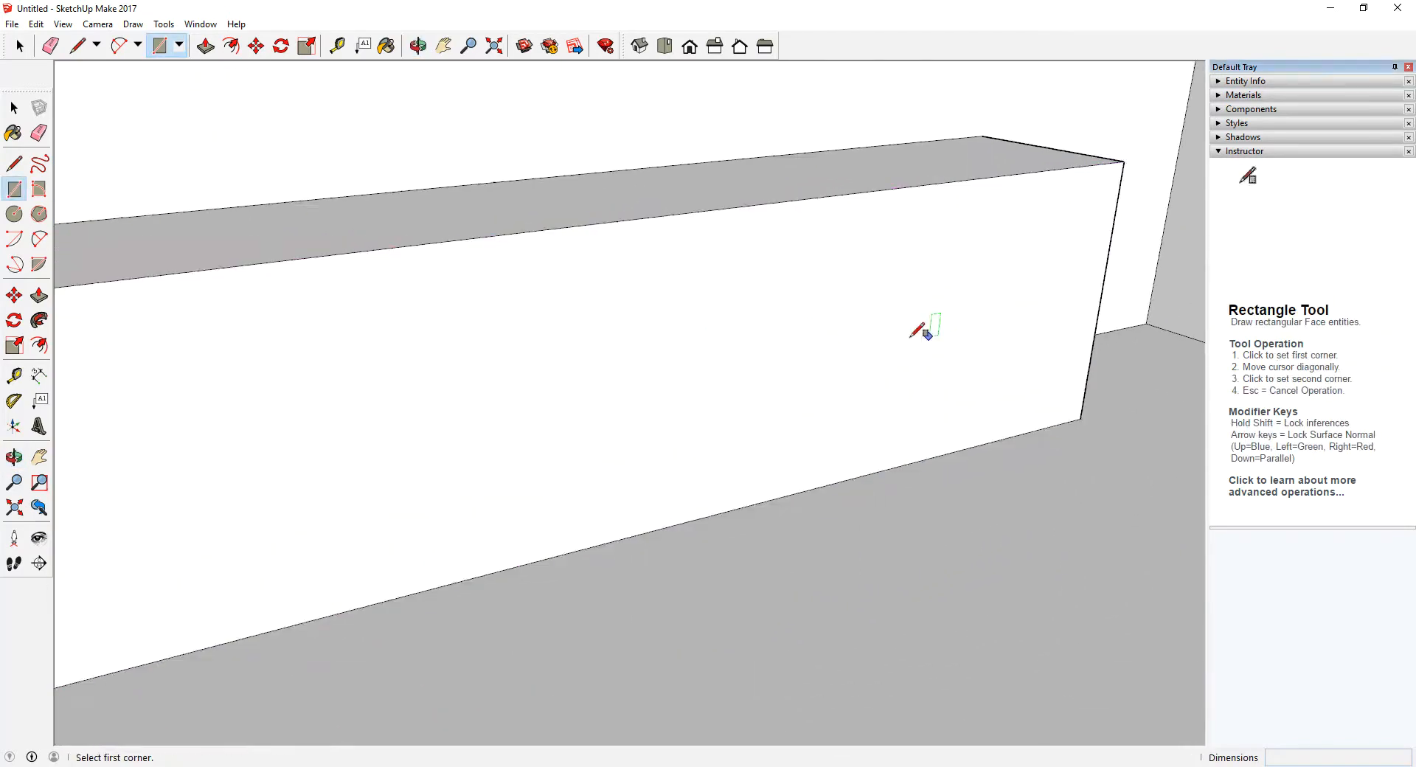
pyautogui.scroll(-5, 957, 333)
pyautogui.moveTo(875, 366); pyautogui.dragTo(723, 339, button='middle')
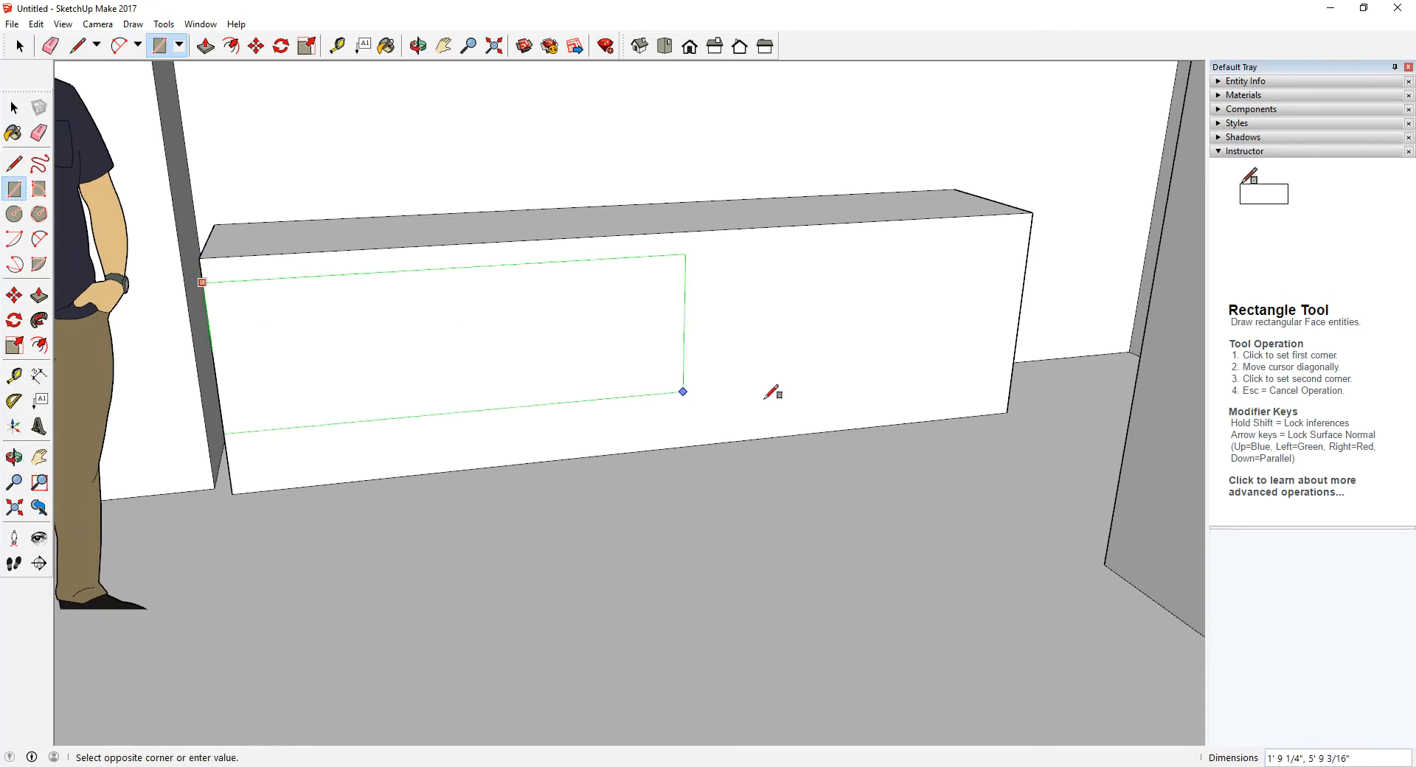
pyautogui.moveTo(968, 427); pyautogui.dragTo(919, 493, button='middle')
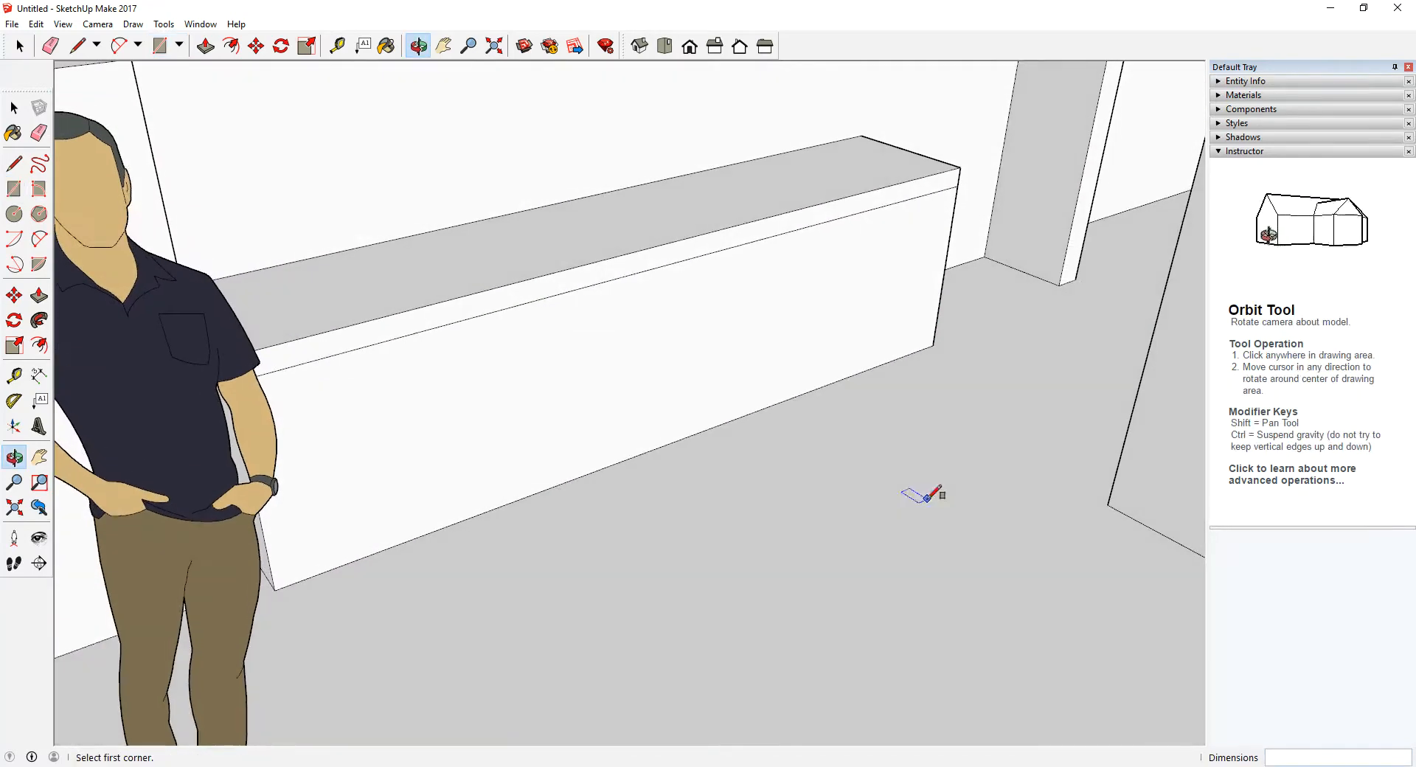
# Step: Push the counter's front face below the countertop strip inward about 1 1/16" with Push/Pull
pyautogui.click(204, 49)
pyautogui.click(707, 317)
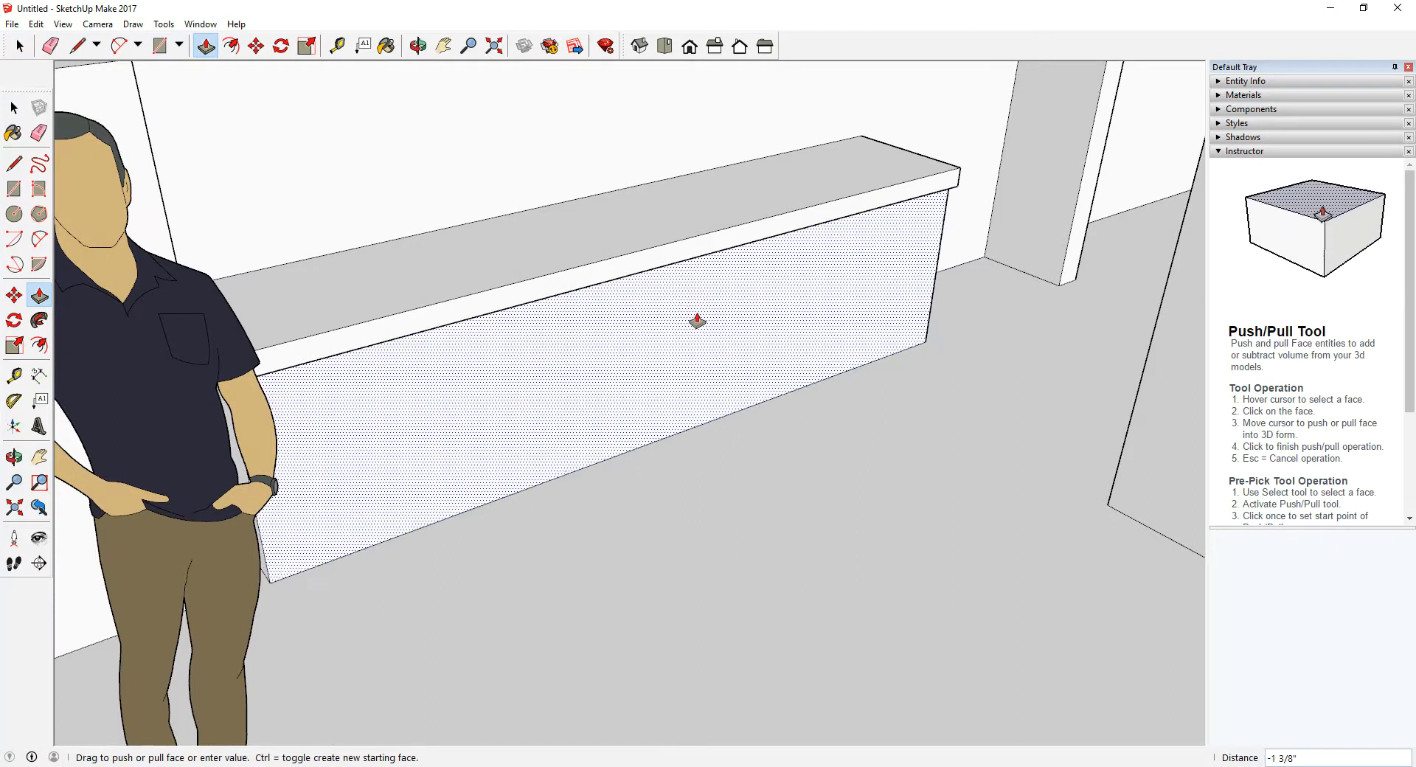
pyautogui.moveTo(748, 345); pyautogui.dragTo(600, 427, button='middle')
pyautogui.scroll(-8, 588, 273)
pyautogui.scroll(3, 623, 417)
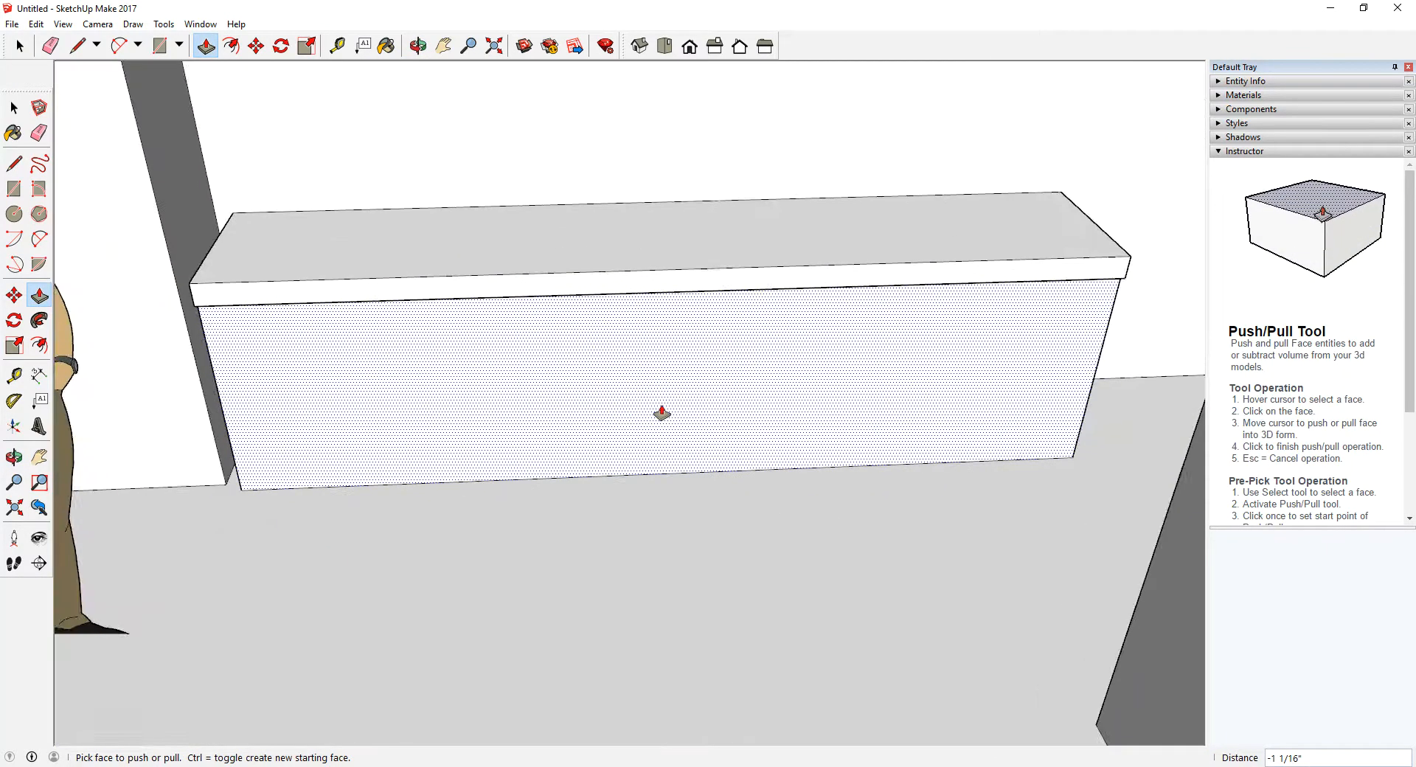
# Step: Examine the kitchen counter and refrigerator block within the condo, and look over the empty living room floor
pyautogui.scroll(-5, 660, 411)
pyautogui.moveTo(661, 379); pyautogui.dragTo(568, 404, button='middle')
pyautogui.moveTo(592, 495); pyautogui.dragTo(583, 450, button='middle')
pyautogui.scroll(-4, 724, 395)
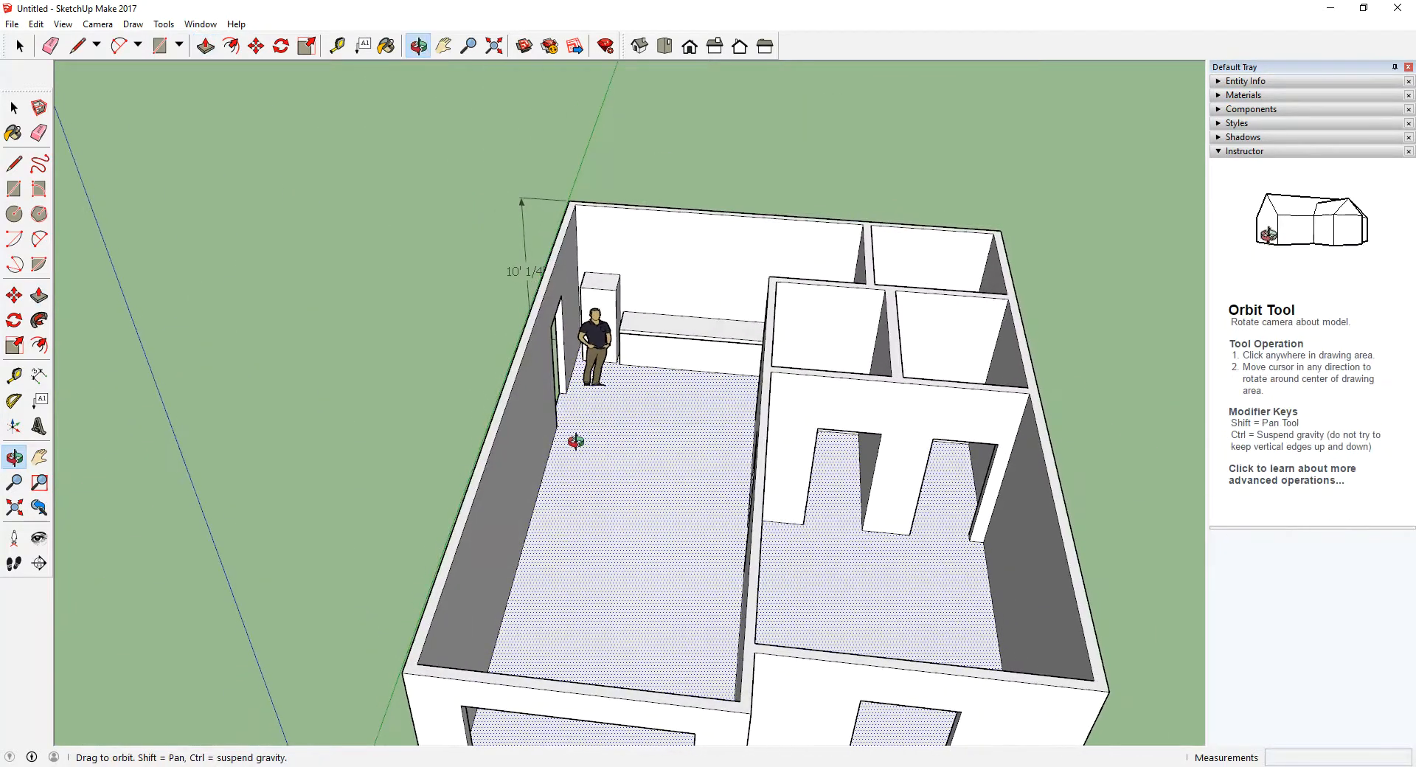
pyautogui.scroll(5, 632, 468)
pyautogui.moveTo(664, 293); pyautogui.dragTo(626, 278, button='middle')
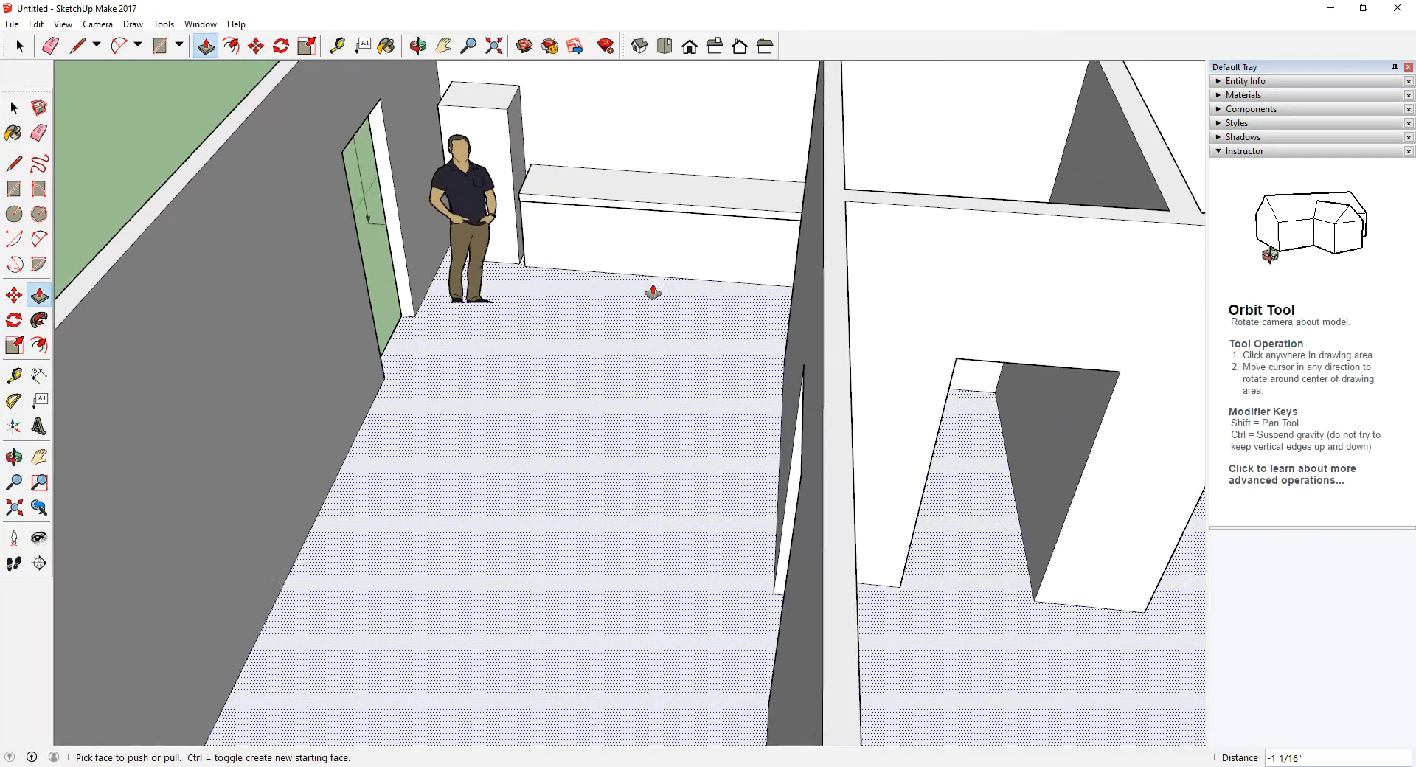
pyautogui.scroll(-5, 601, 405)
pyautogui.moveTo(600, 404); pyautogui.dragTo(528, 391, button='middle')
pyautogui.scroll(6, 736, 392)
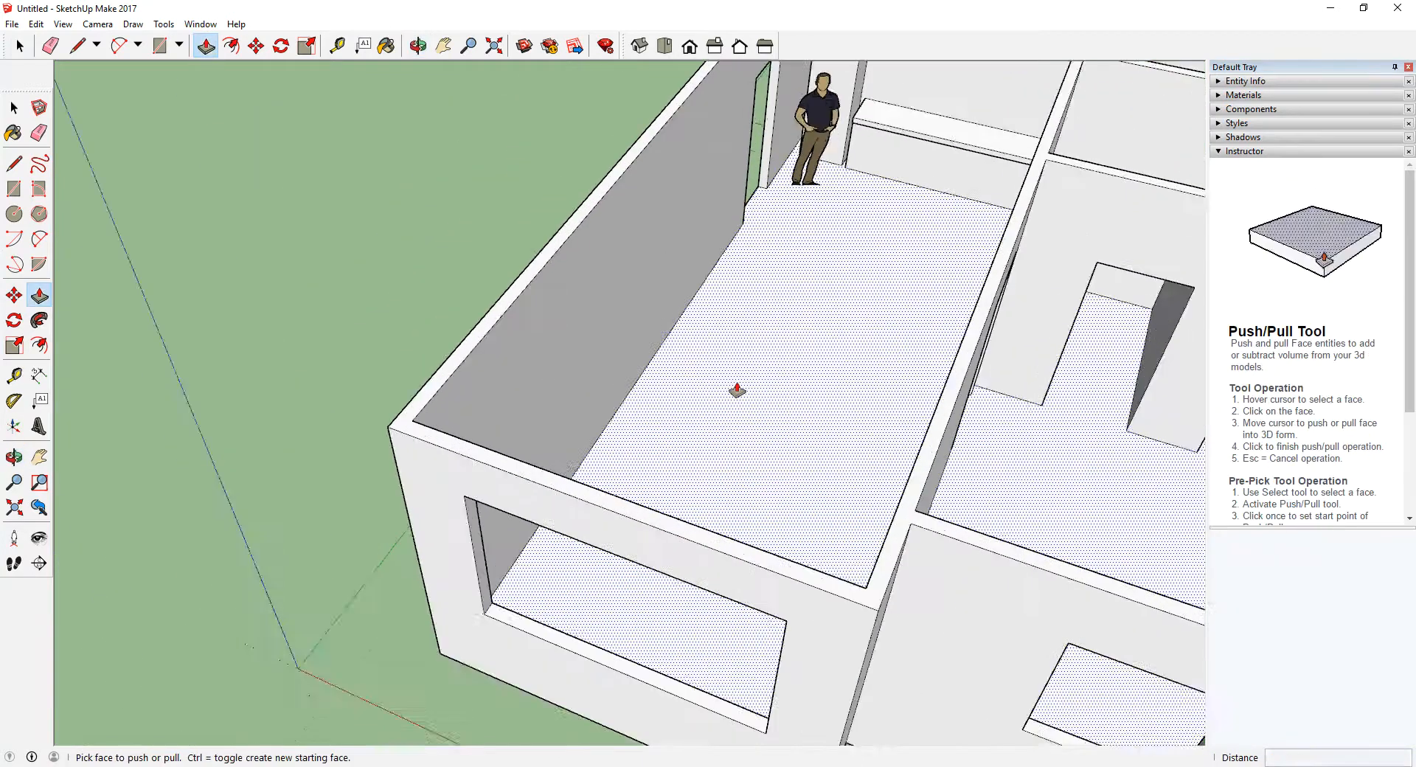
pyautogui.moveTo(733, 385); pyautogui.dragTo(673, 450, button='middle')
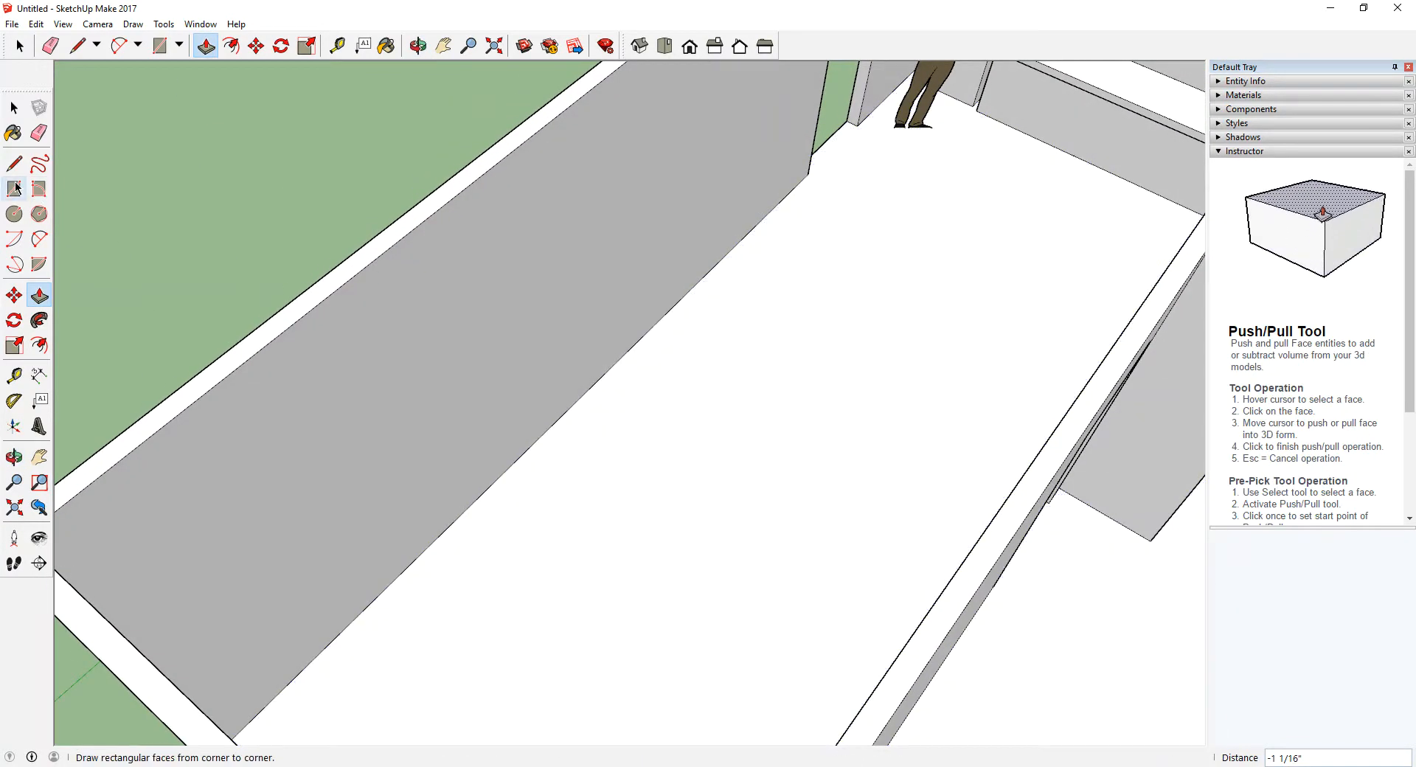
# Step: Activate the Rectangle tool and compare the living room with the furniture layout on the Google Slides floor plan
pyautogui.click(14, 190)
pyautogui.hotkey('alt', 'Tab')
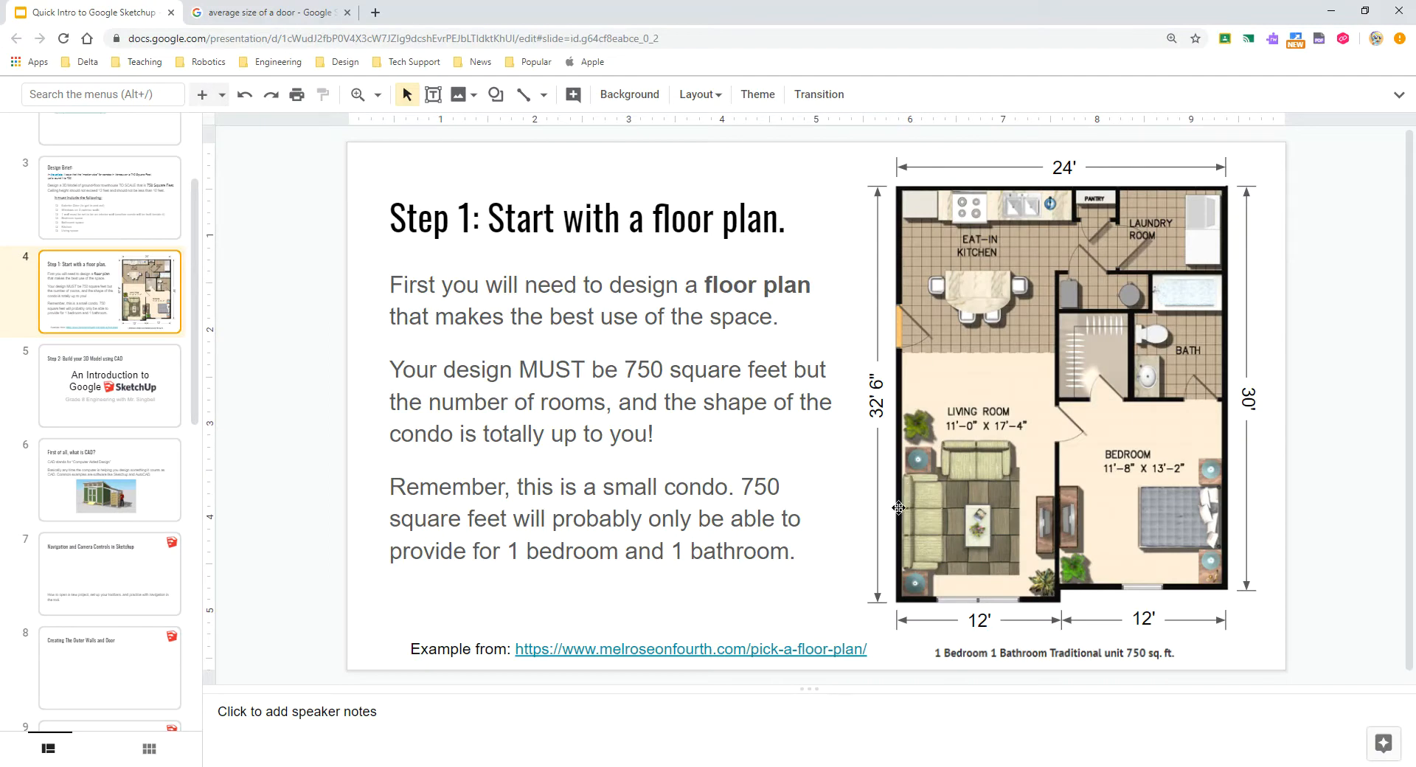
pyautogui.hotkey('alt', 'Tab')
pyautogui.moveTo(707, 432)
pyautogui.mouseDown(button='middle')
pyautogui.moveTo(610, 499)
pyautogui.moveTo(486, 500)
pyautogui.mouseUp(button='middle')
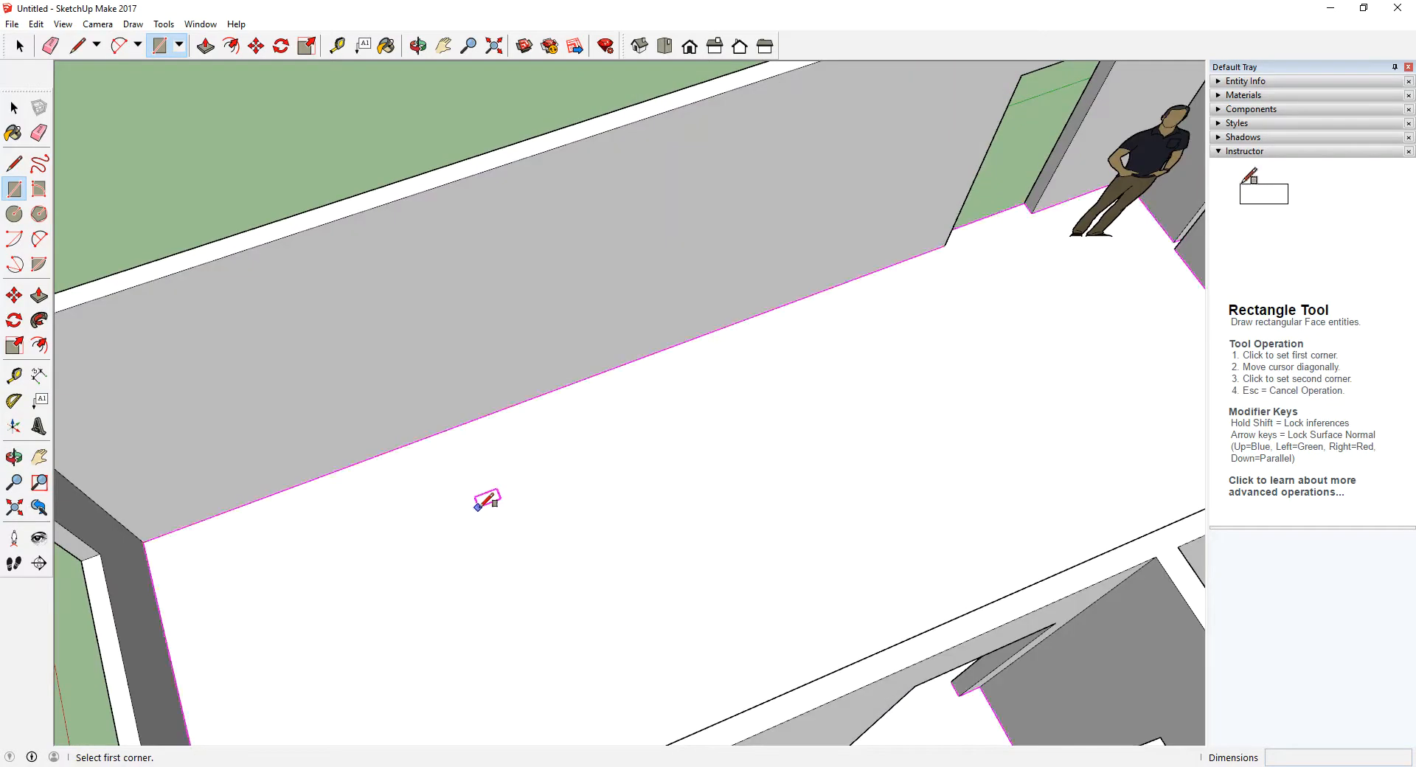
pyautogui.moveTo(690, 426); pyautogui.dragTo(806, 367, button='middle')
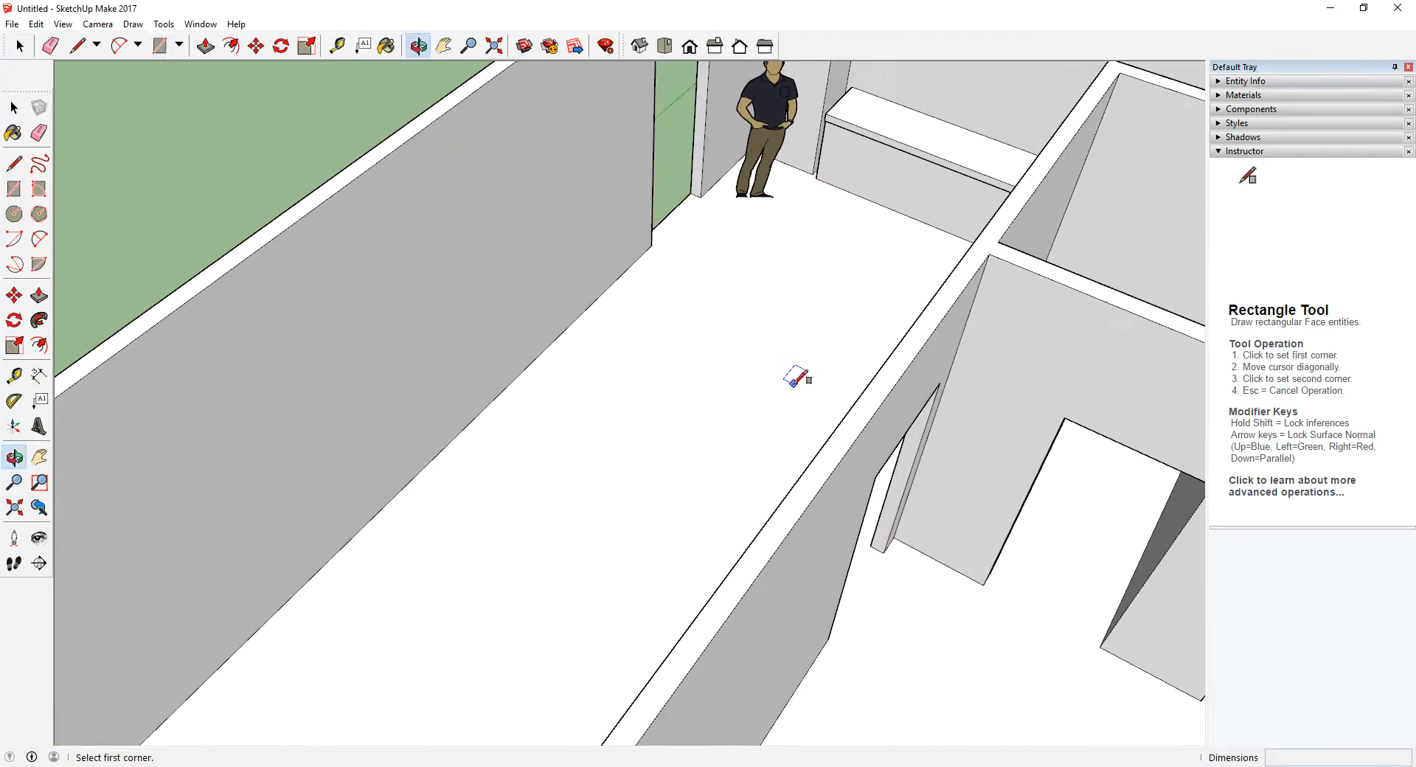
pyautogui.scroll(-5, 575, 364)
pyautogui.moveTo(575, 363); pyautogui.dragTo(591, 632, button='middle')
pyautogui.hotkey('alt', 'Tab')
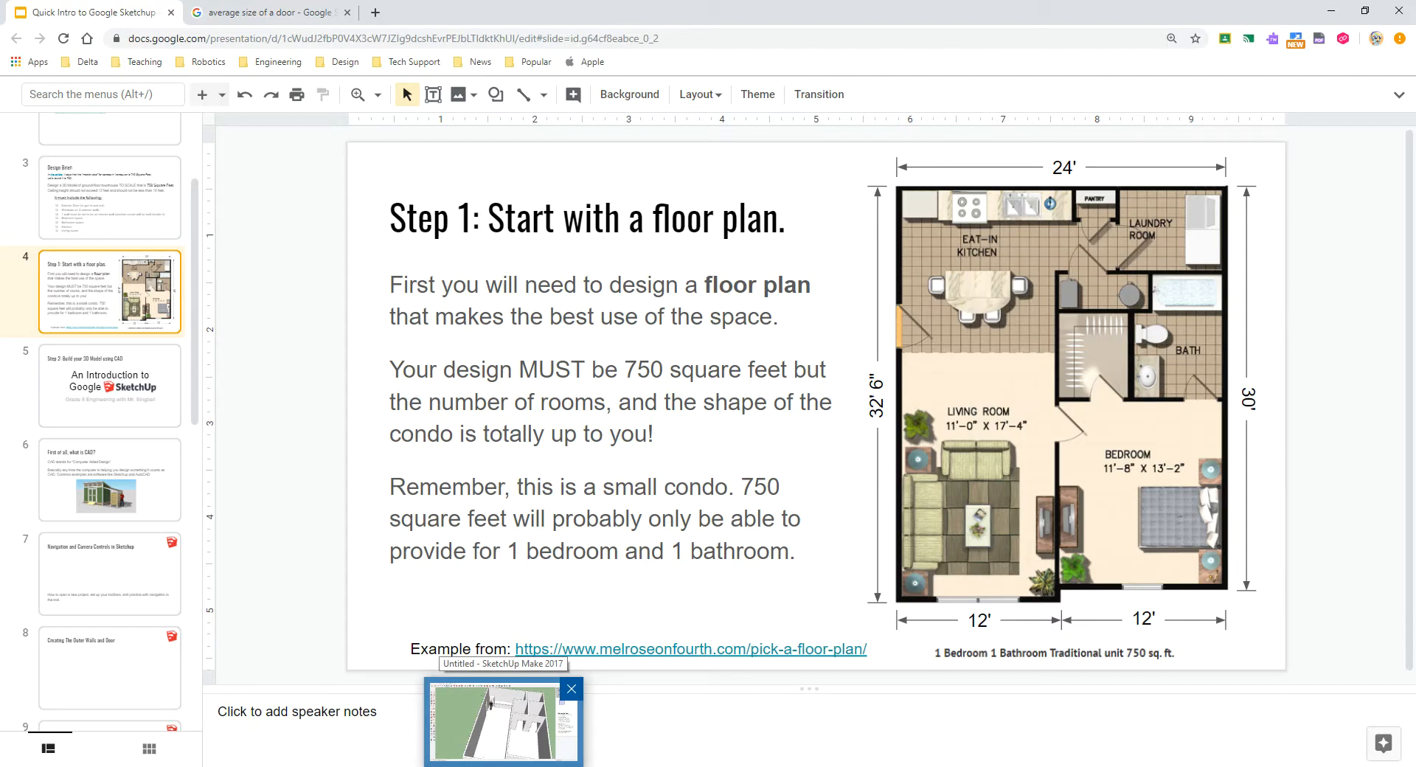
# Step: Return to SketchUp and draw a long, narrow TV-stand rectangle on the living room floor beside the bedroom wall
pyautogui.click(504, 721)
pyautogui.moveTo(517, 554)
pyautogui.mouseDown(button='middle')
pyautogui.moveTo(651, 572)
pyautogui.moveTo(760, 528)
pyautogui.moveTo(588, 493)
pyautogui.moveTo(676, 499)
pyautogui.moveTo(848, 471)
pyautogui.moveTo(553, 483)
pyautogui.mouseUp(button='middle')
pyautogui.scroll(3, 587, 493)
pyautogui.moveTo(553, 483); pyautogui.dragTo(594, 722, button='middle')
pyautogui.press('r')
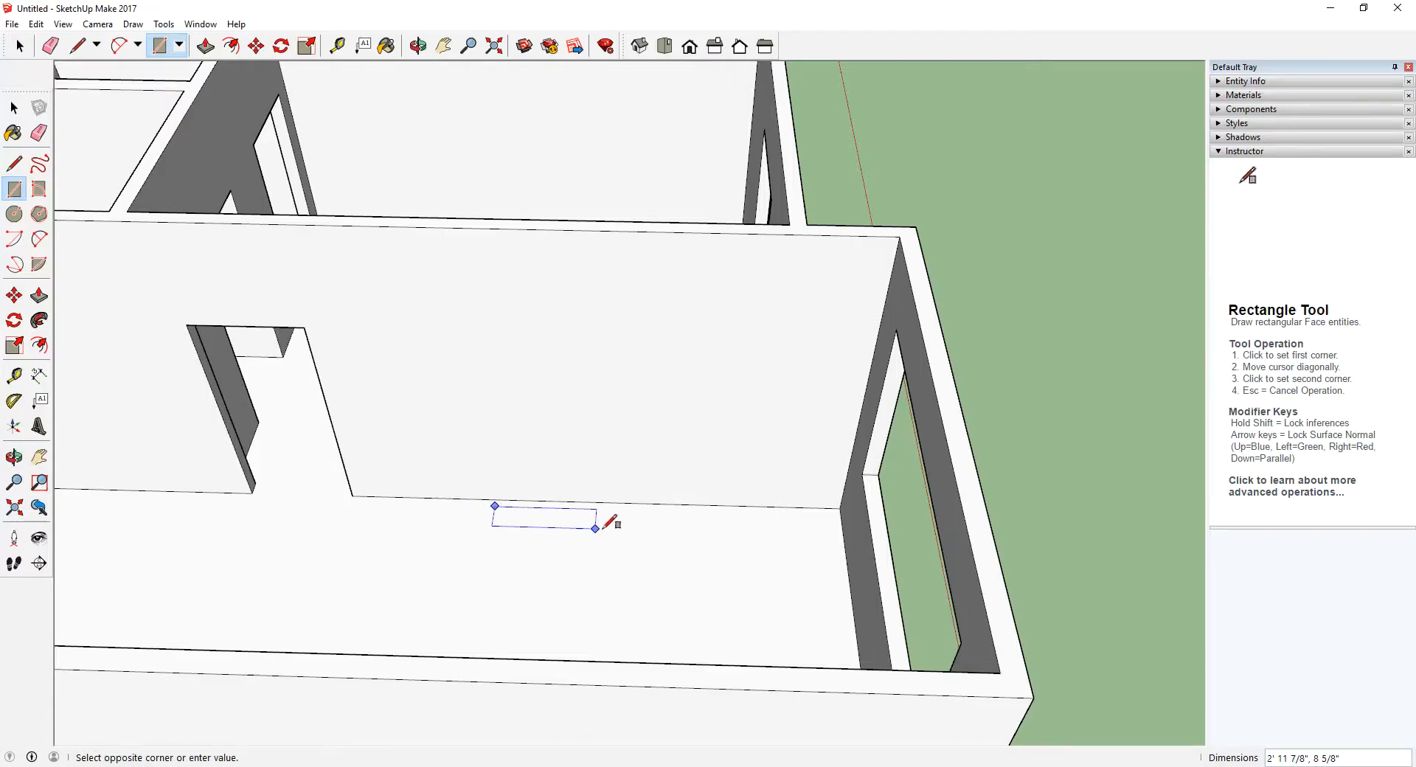
pyautogui.click(720, 540)
pyautogui.moveTo(720, 541); pyautogui.dragTo(562, 568, button='middle')
pyautogui.scroll(2, 618, 571)
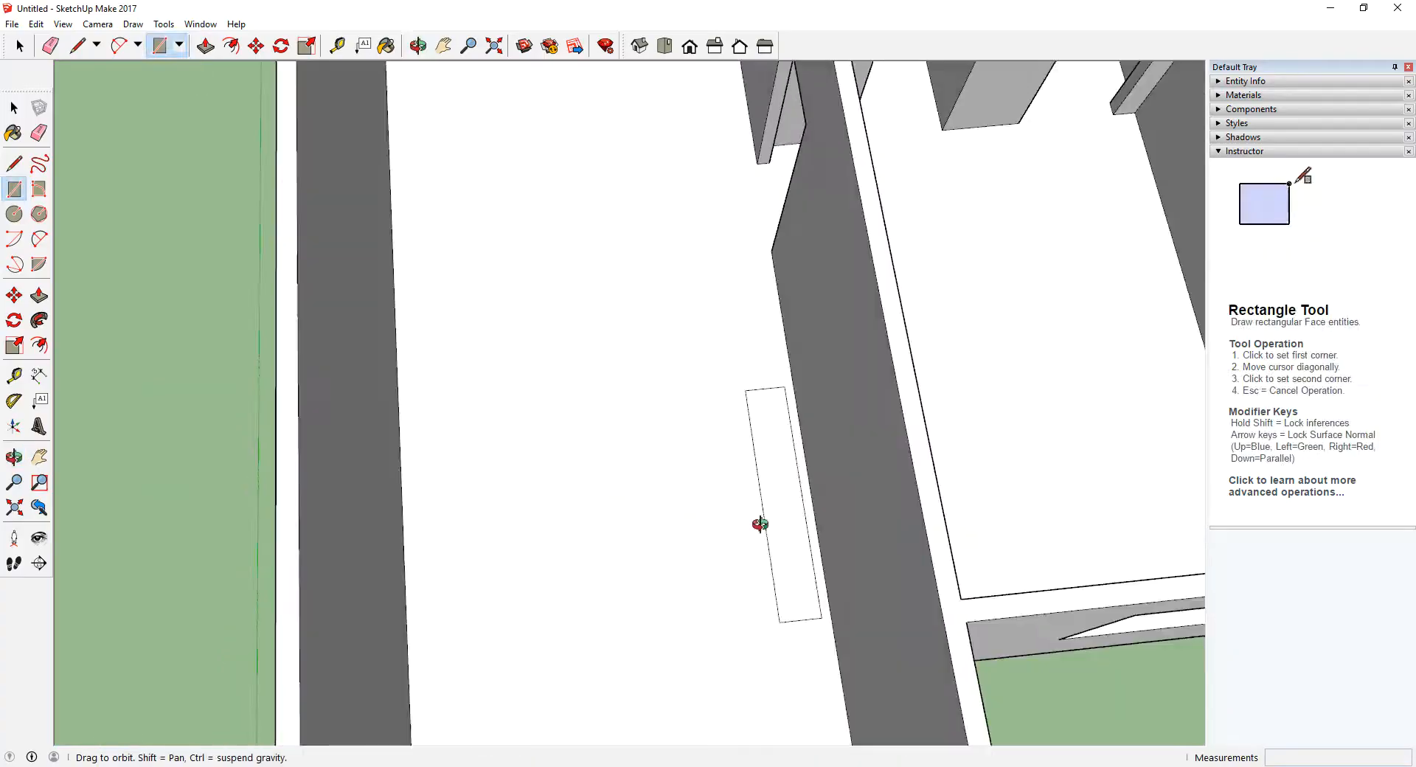
# Step: Switch to the standard top view and frame the living room floor
pyautogui.moveTo(759, 521)
pyautogui.mouseDown(button='middle')
pyautogui.moveTo(878, 445)
pyautogui.moveTo(699, 426)
pyautogui.moveTo(467, 505)
pyautogui.moveTo(683, 480)
pyautogui.moveTo(680, 462)
pyautogui.mouseUp(button='middle')
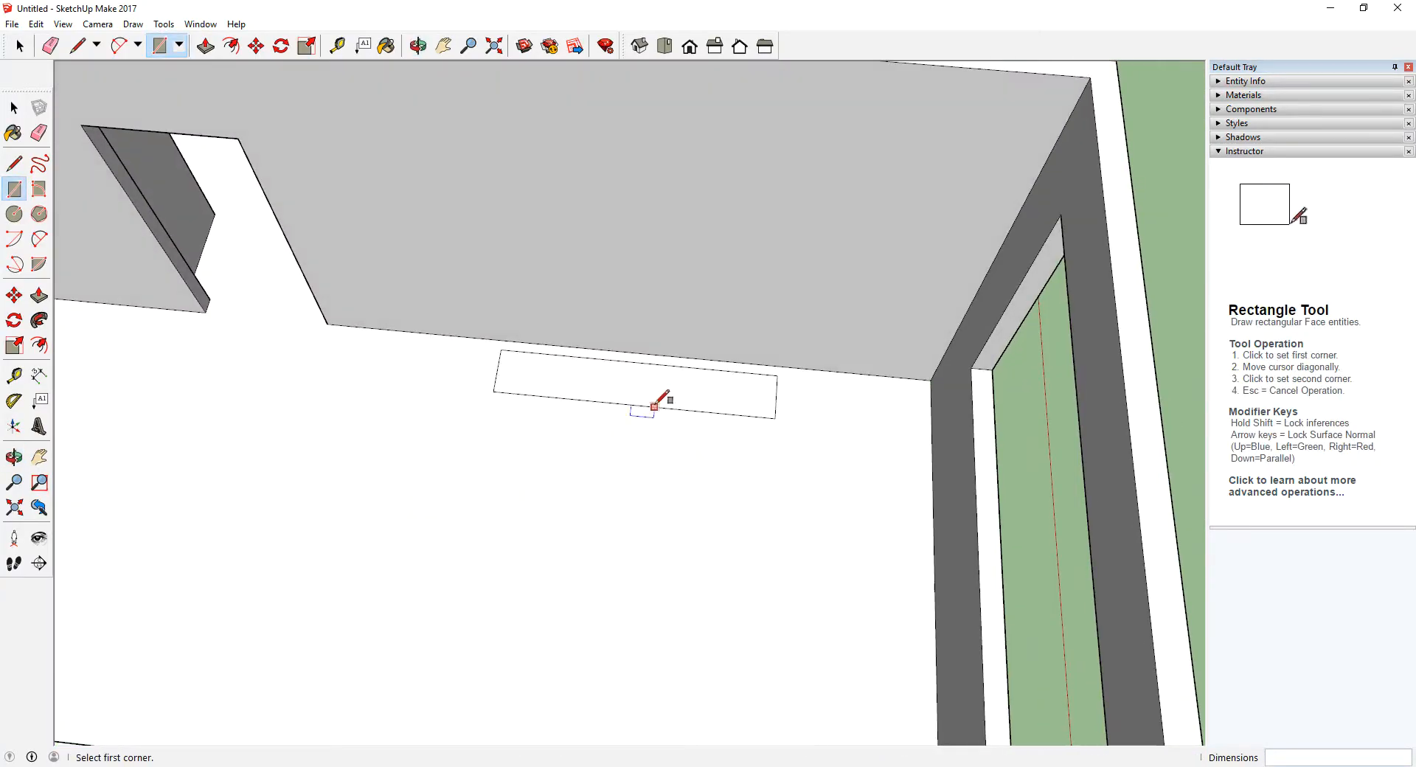
pyautogui.moveTo(646, 402)
pyautogui.mouseDown(button='middle')
pyautogui.moveTo(543, 446)
pyautogui.moveTo(165, 423)
pyautogui.moveTo(496, 316)
pyautogui.moveTo(690, 422)
pyautogui.moveTo(607, 486)
pyautogui.moveTo(618, 403)
pyautogui.mouseUp(button='middle')
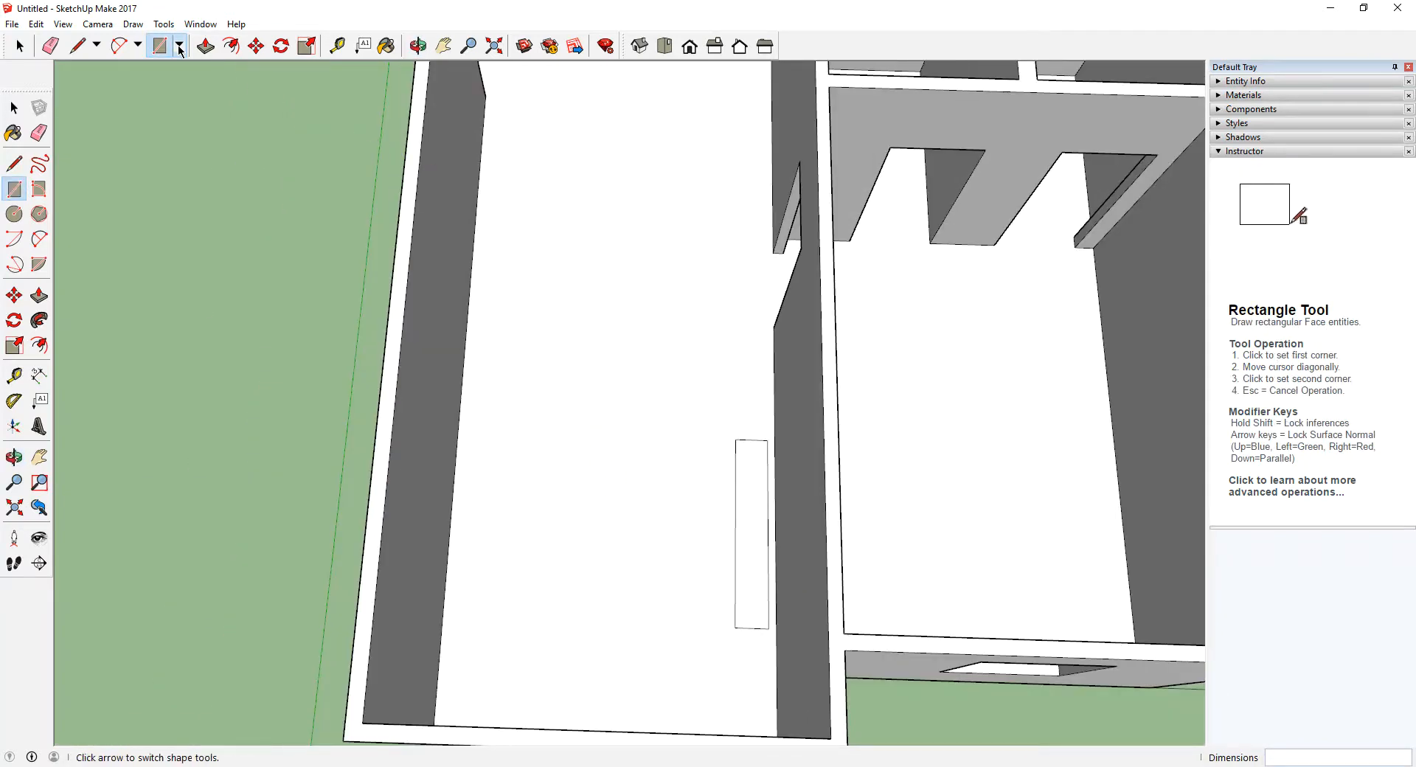
pyautogui.click(671, 46)
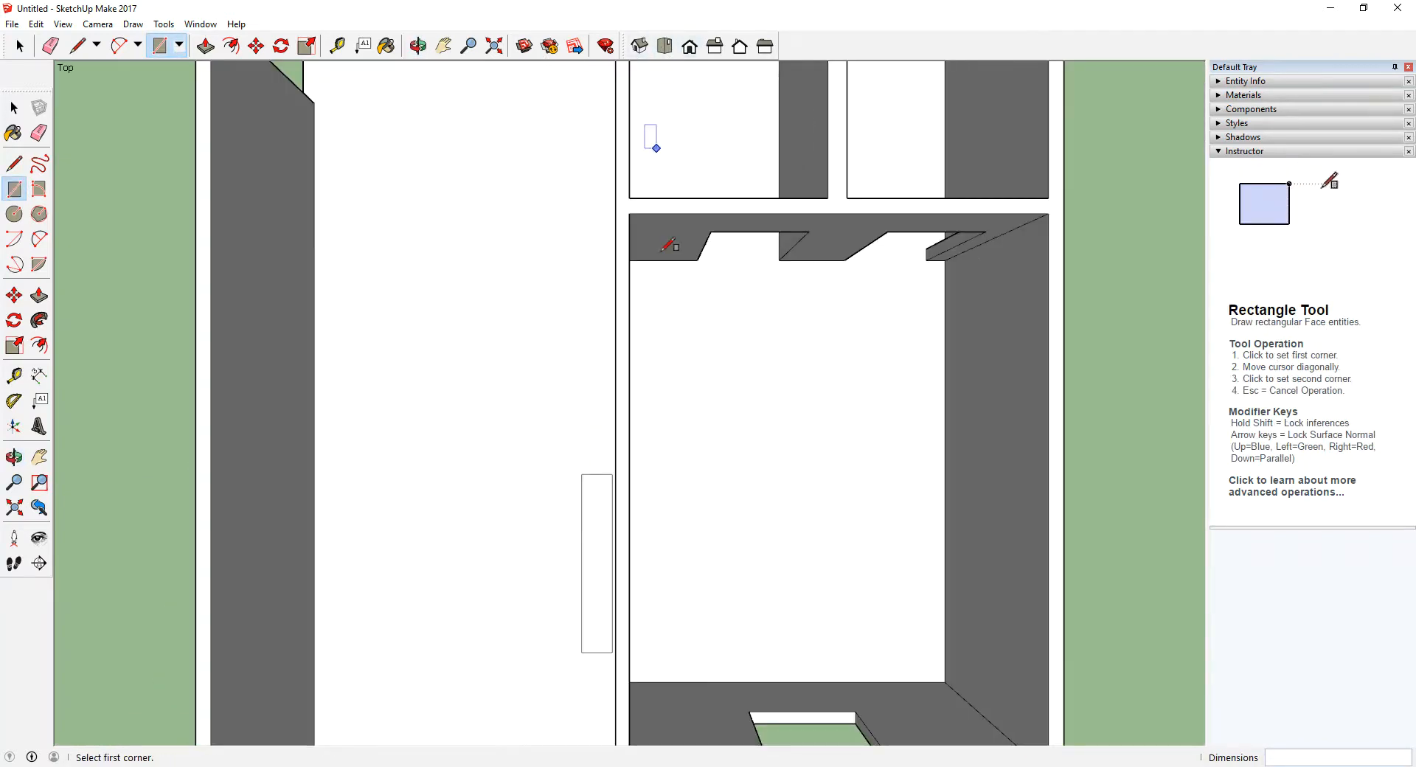
pyautogui.keyDown('shift'); pyautogui.moveTo(432, 461); pyautogui.dragTo(568, 299, button='middle'); pyautogui.keyUp('shift')
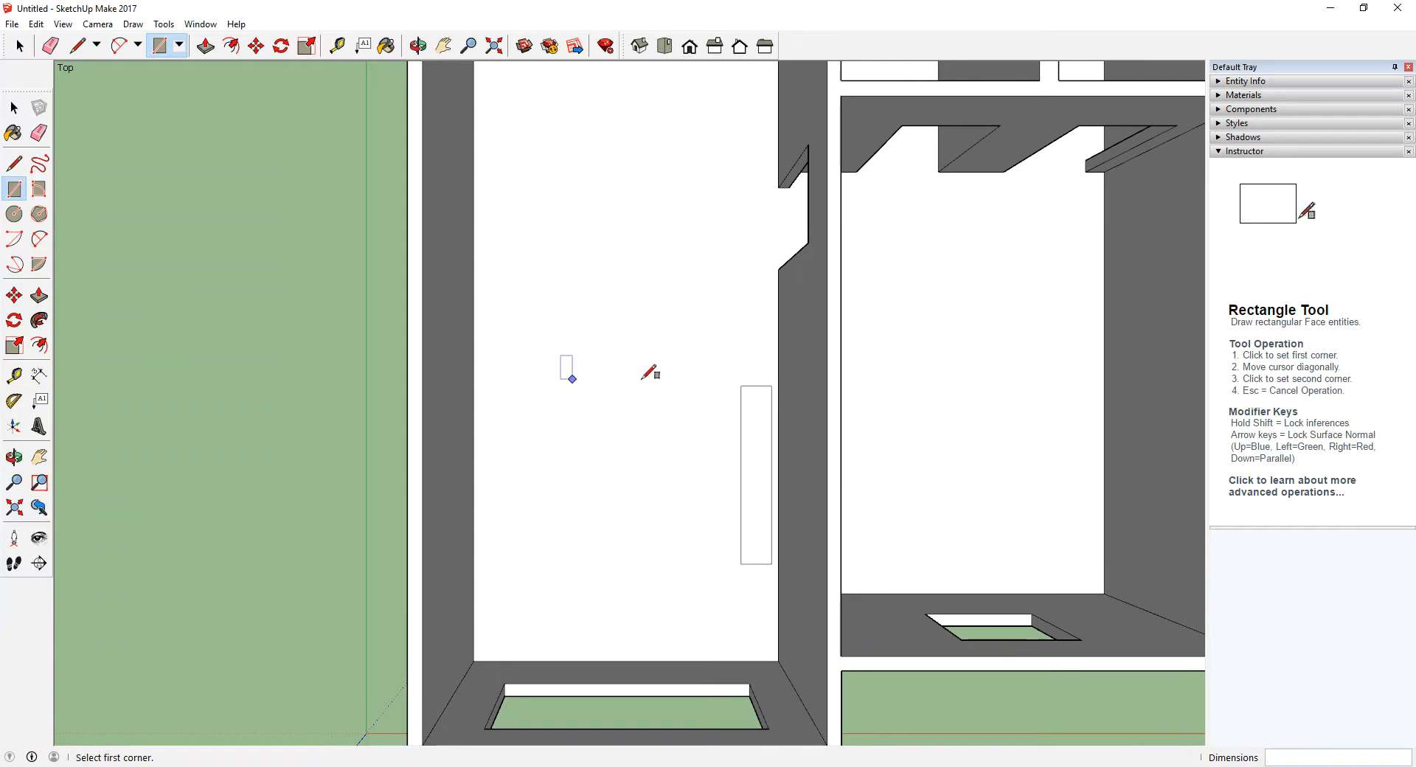
pyautogui.moveTo(746, 433)
pyautogui.keyDown('shift'); pyautogui.mouseDown(button='middle')
pyautogui.moveTo(689, 467)
pyautogui.moveTo(748, 456)
pyautogui.mouseUp(button='middle'); pyautogui.keyUp('shift')
pyautogui.scroll(1, 661, 466)
pyautogui.scroll(-5, 643, 423)
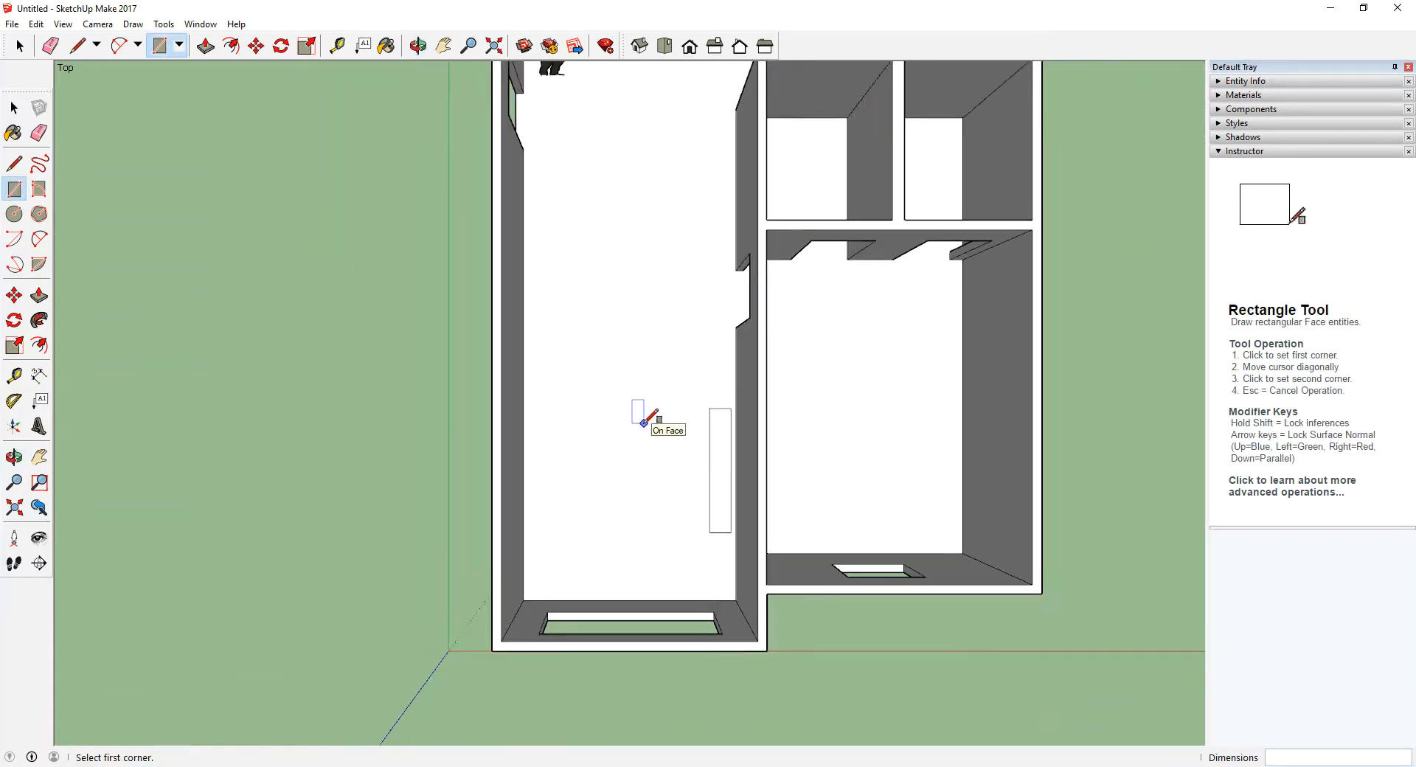
pyautogui.scroll(1, 667, 477)
pyautogui.keyDown('shift'); pyautogui.moveTo(638, 344); pyautogui.dragTo(644, 386, button='middle'); pyautogui.keyUp('shift')
pyautogui.scroll(4, 610, 518)
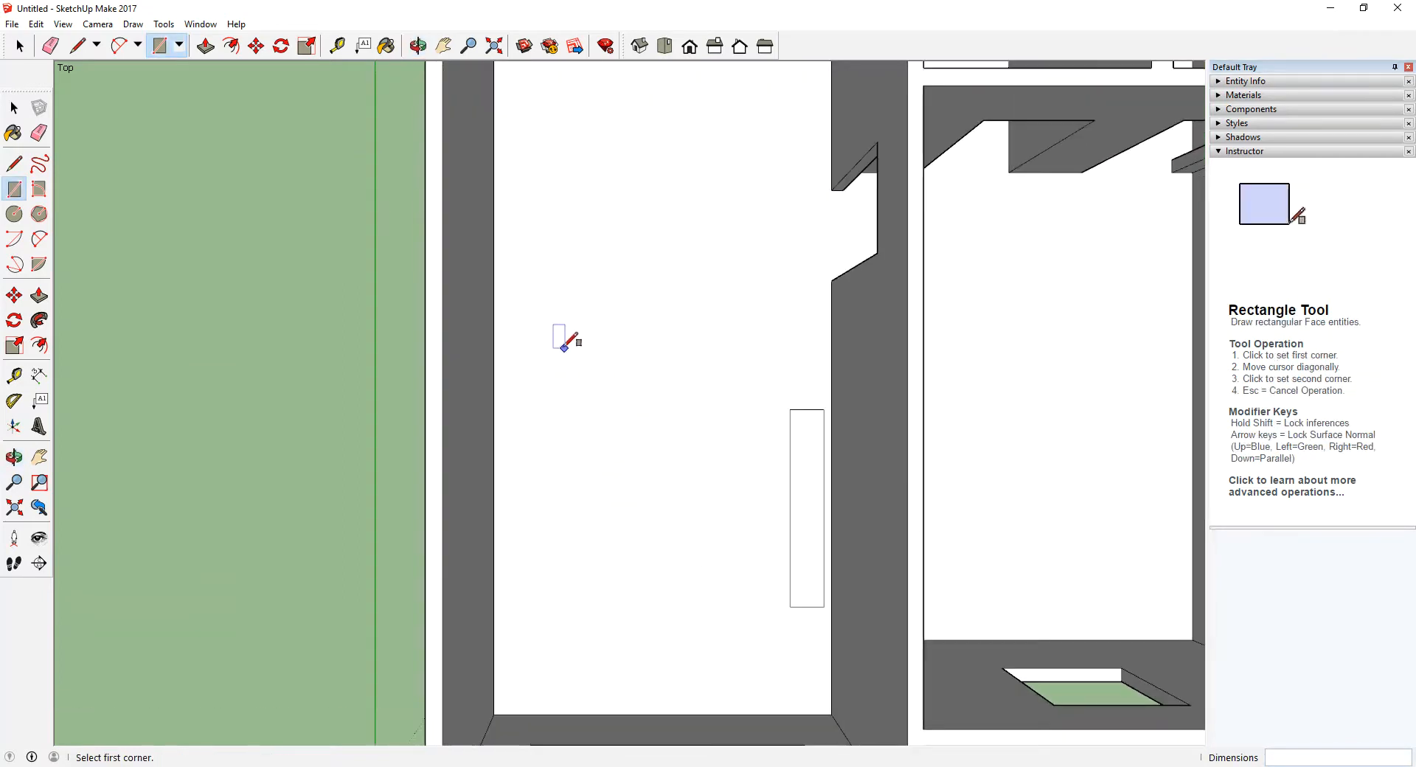
# Step: Try two separated sofa rectangles on the living room floor, one about 5' 10 1/8" by 2' 7 3/8", and check the floor plan
pyautogui.click(555, 336)
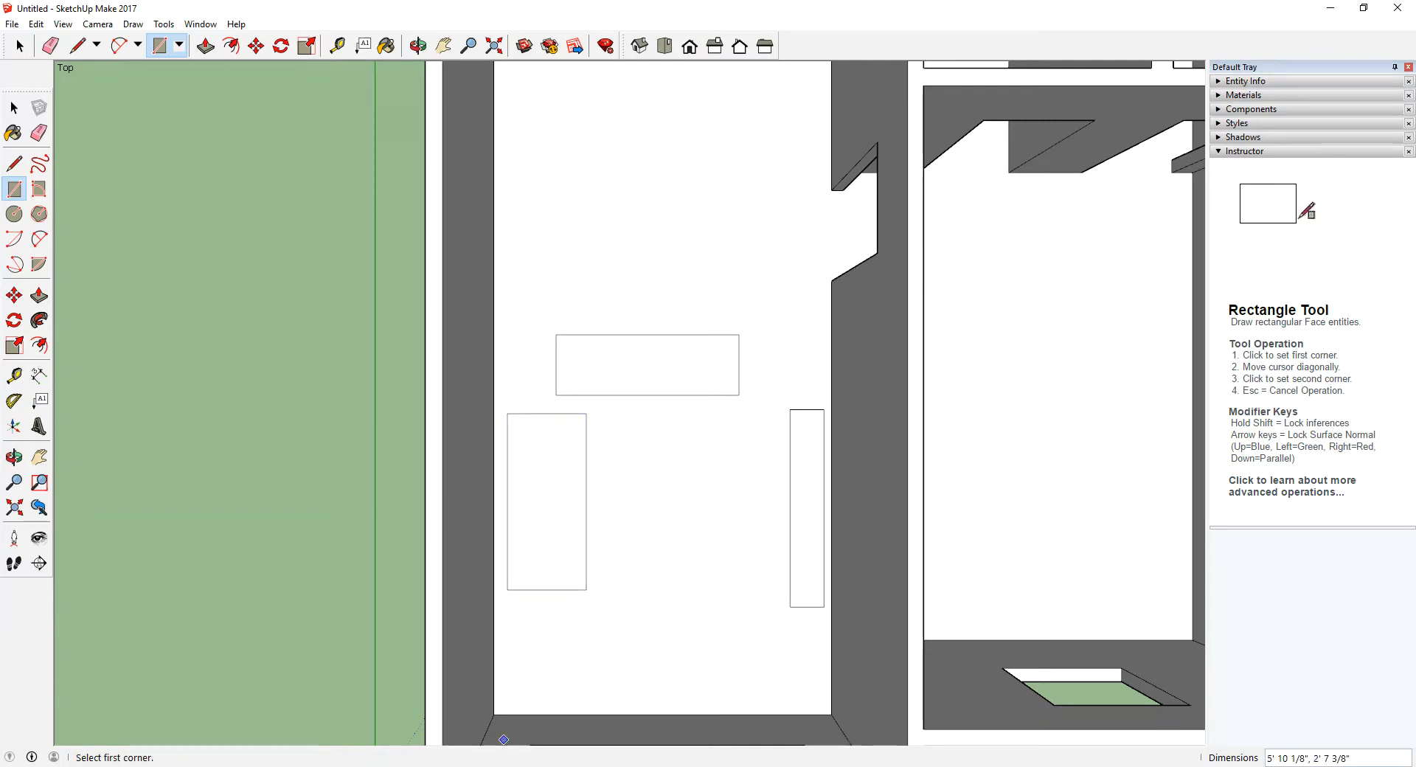
pyautogui.click(504, 766)
pyautogui.moveTo(504, 766)
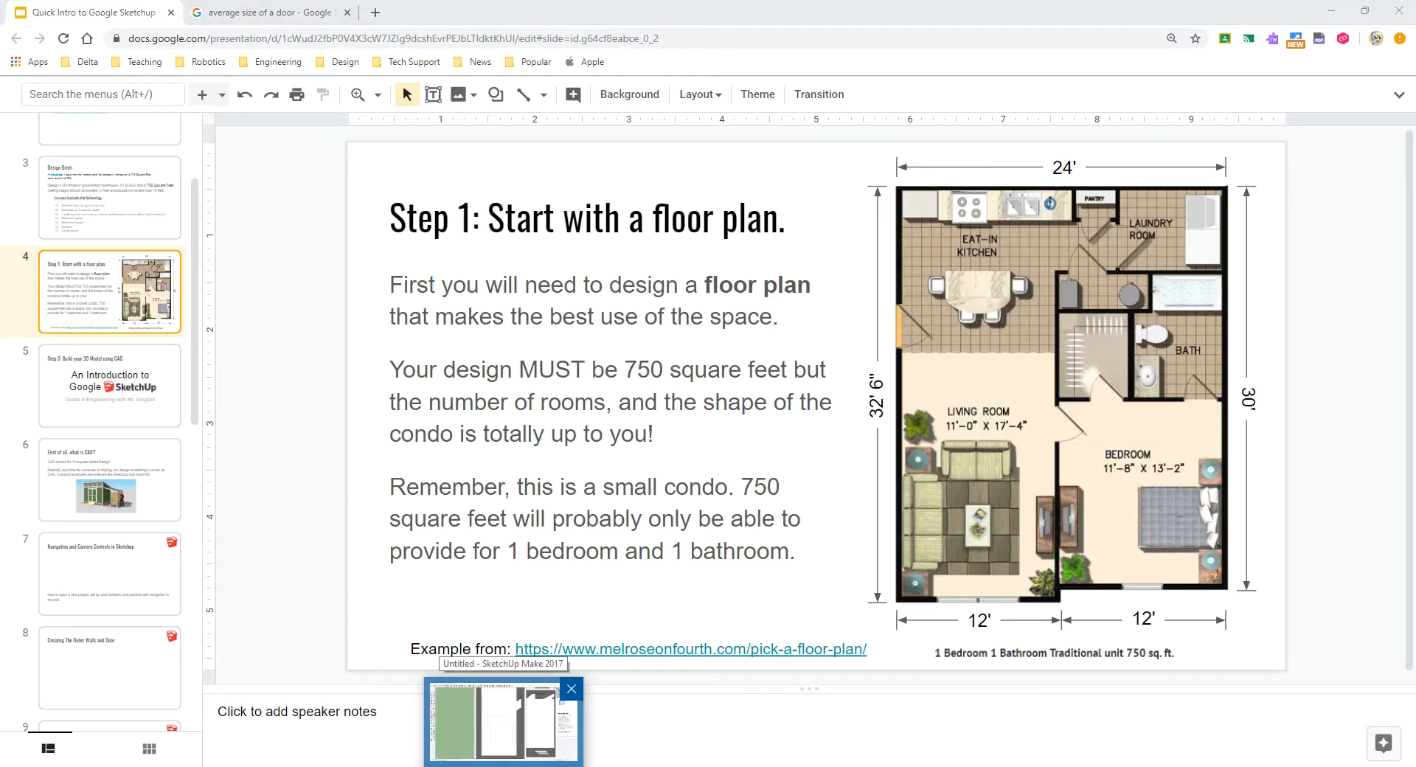
pyautogui.click(501, 719)
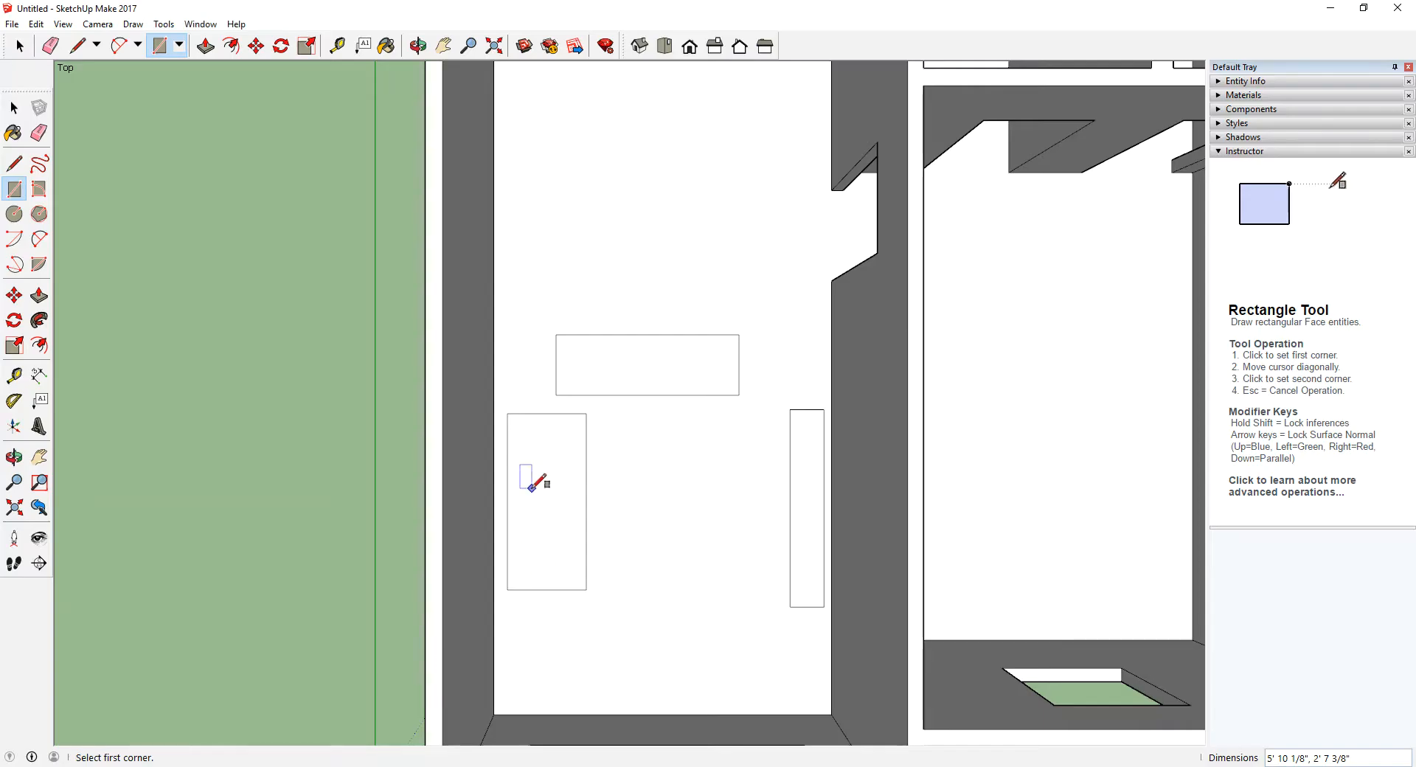
# Step: Draw two sofa rectangles forming an L, about 6' 8 5/8" by 2' 4 3/16" and 4' 8 5/16" by 2' 15/16", checking the floor plan
pyautogui.click(516, 403)
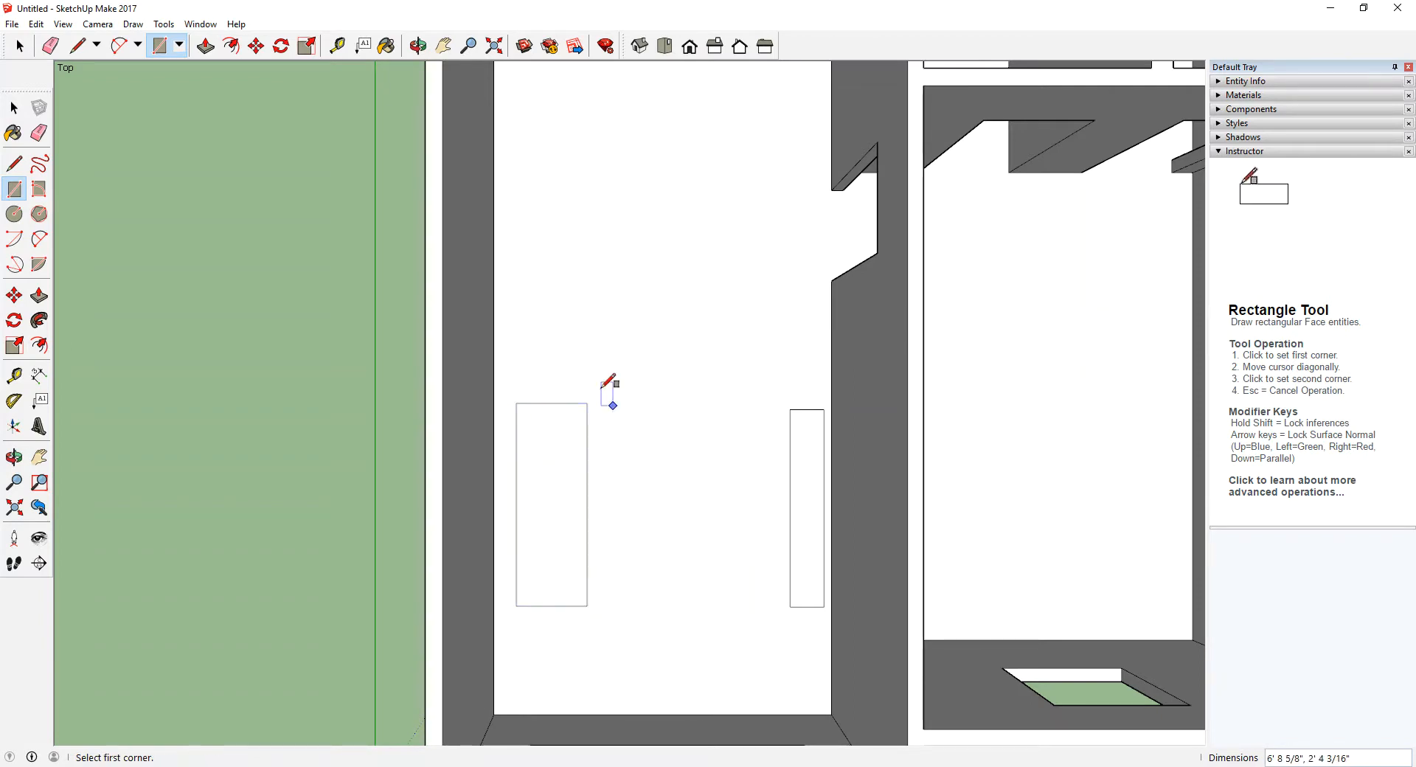
pyautogui.click(503, 766)
pyautogui.moveTo(504, 766)
pyautogui.click(505, 719)
pyautogui.click(590, 342)
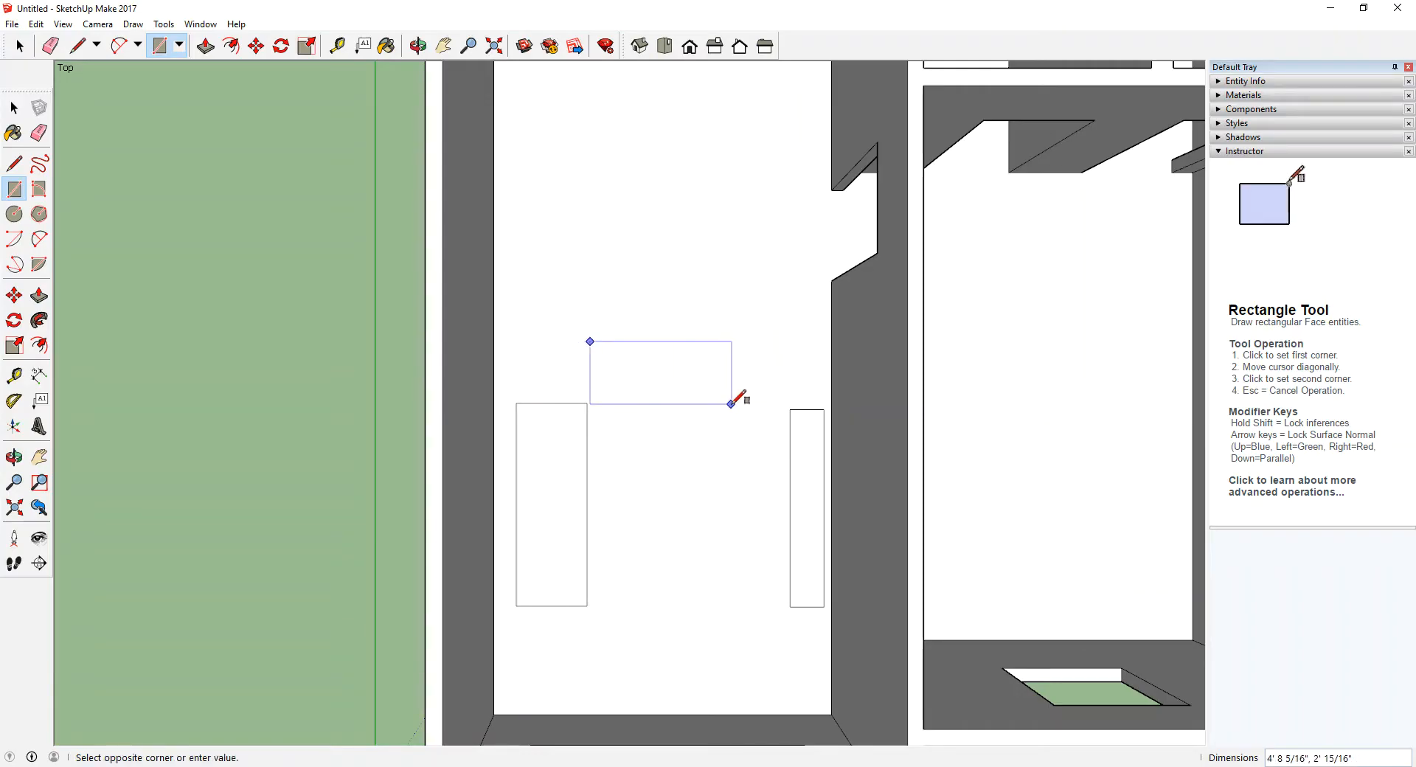
# Step: Check the floor plan and try a side-table rectangle about 1' 11 15/16" by 1' 10 3/8" in the living room's window corner
pyautogui.keyDown('shift'); pyautogui.moveTo(643, 542); pyautogui.dragTo(544, 532, button='middle'); pyautogui.keyUp('shift')
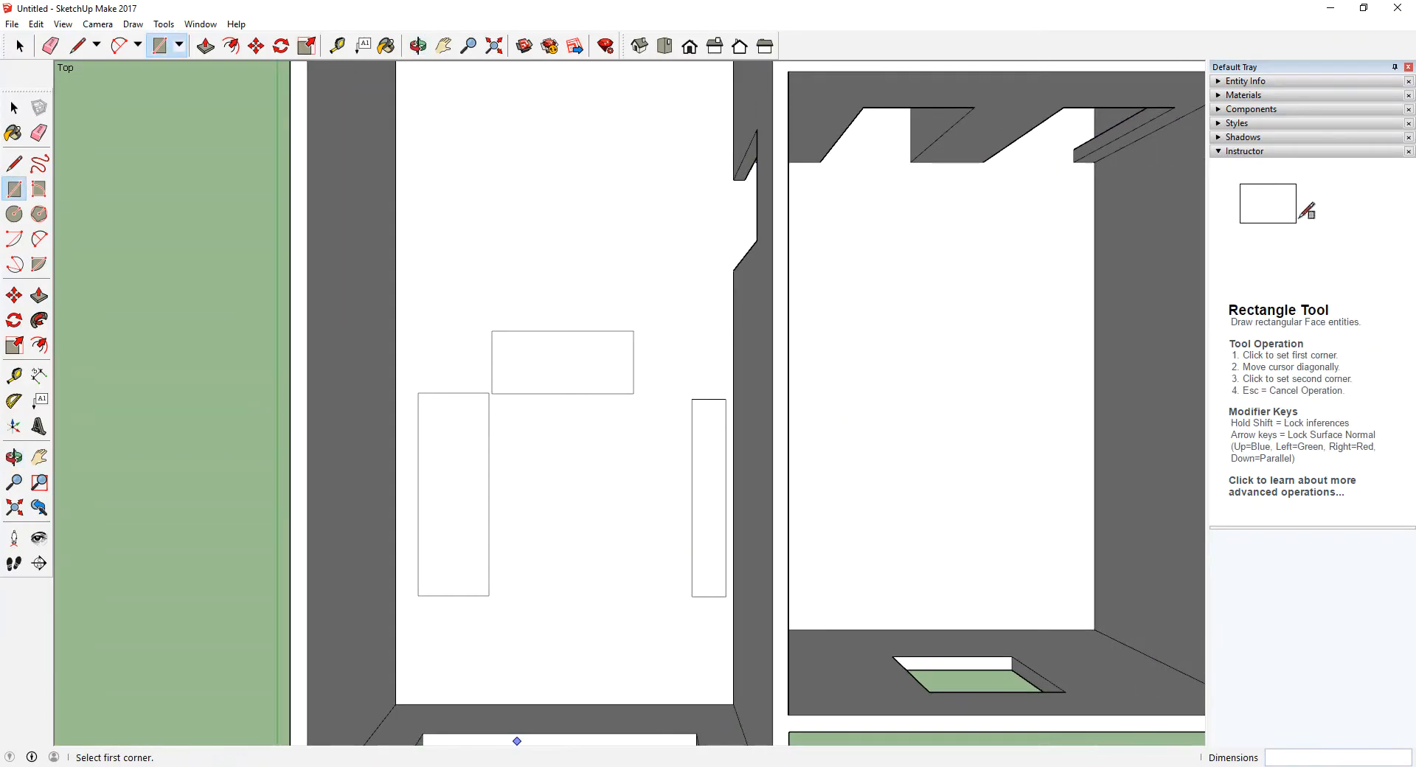
pyautogui.click(506, 766)
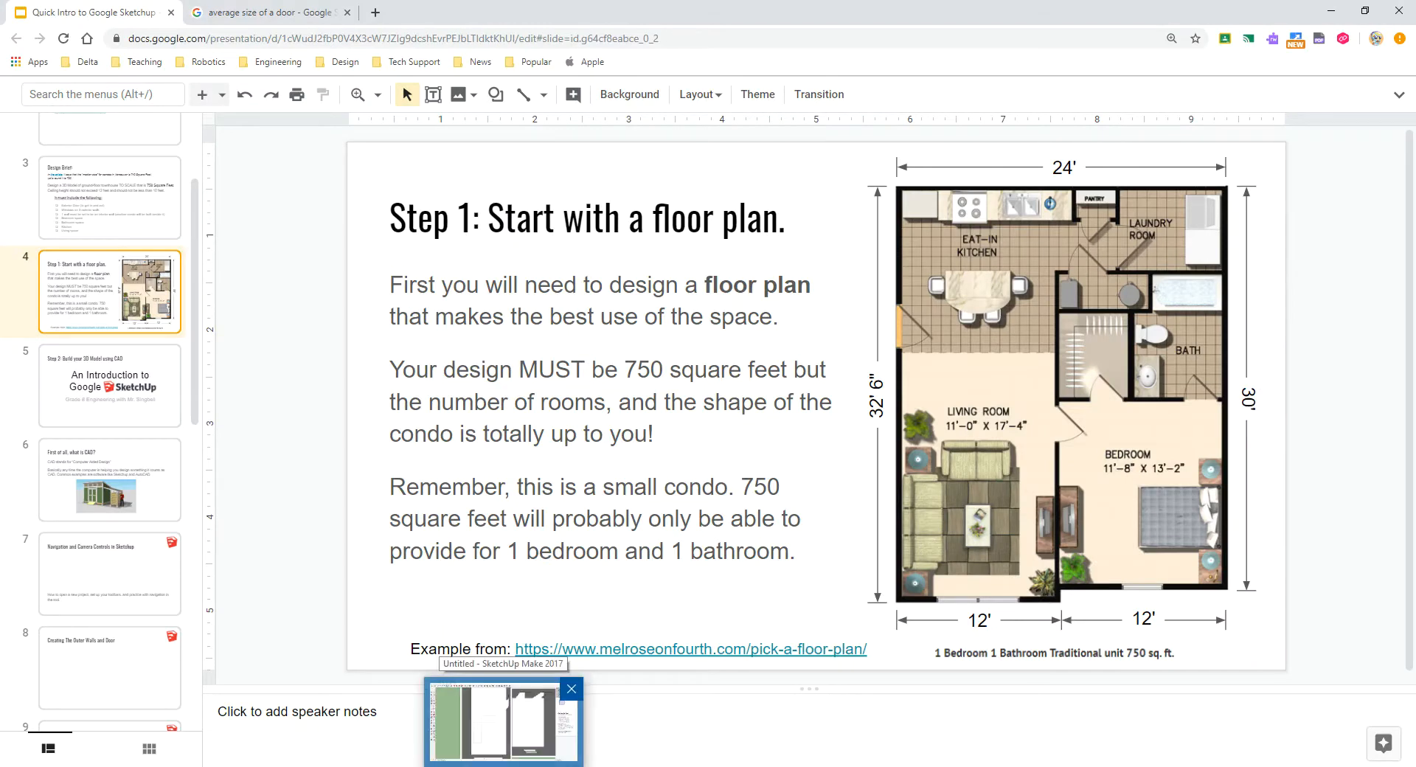
pyautogui.click(506, 765)
pyautogui.keyDown('shift'); pyautogui.moveTo(527, 621); pyautogui.dragTo(625, 490, button='middle'); pyautogui.keyUp('shift')
pyautogui.scroll(4, 585, 512)
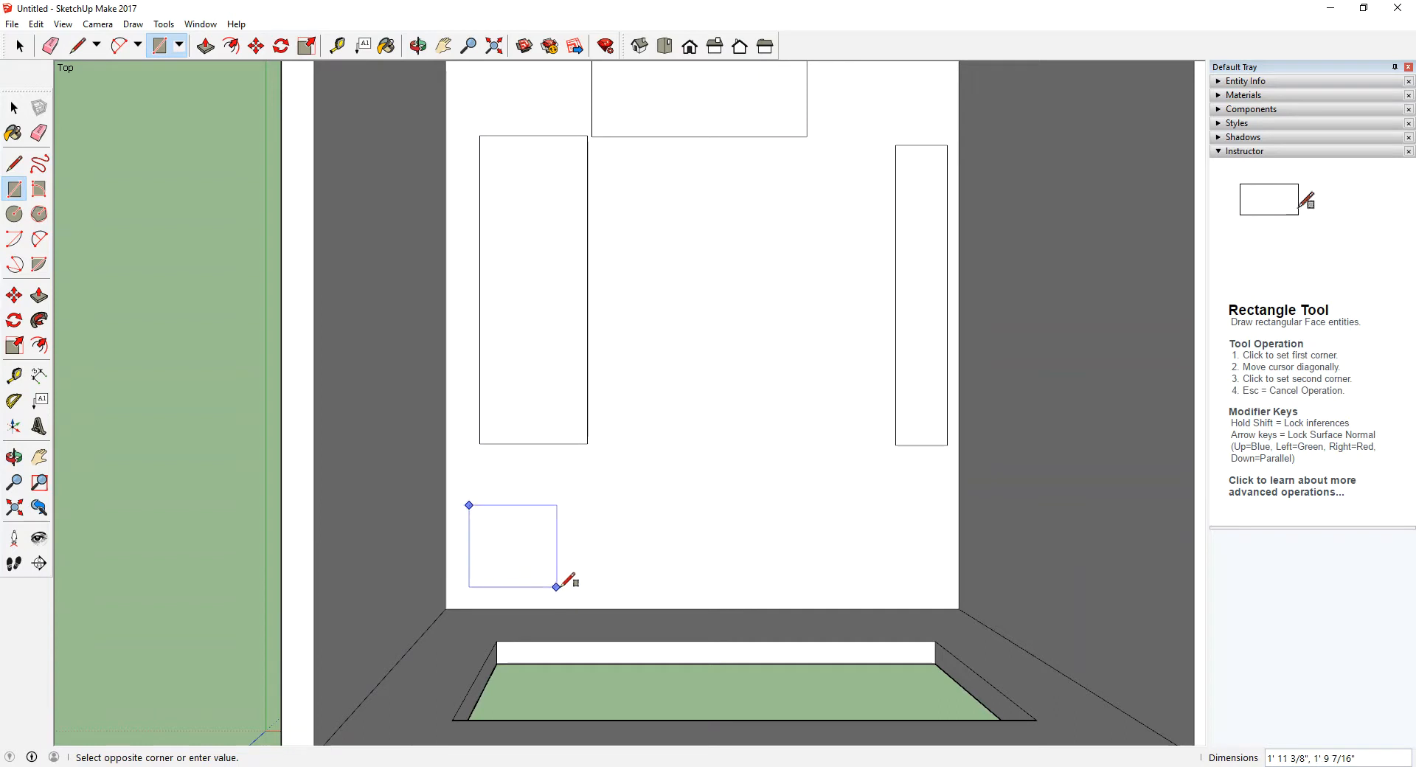
pyautogui.click(471, 766)
pyautogui.moveTo(506, 766)
pyautogui.click(532, 744)
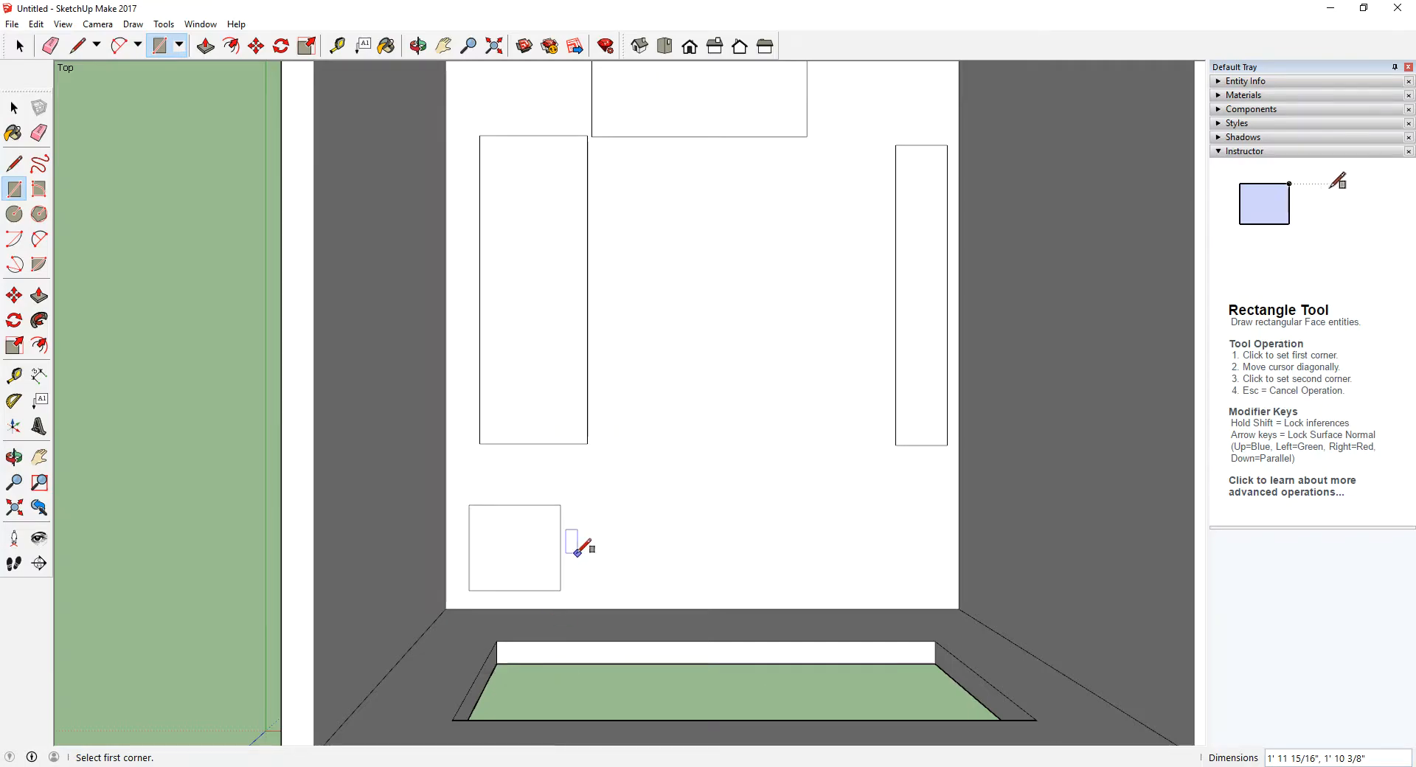
# Step: Draw a side-table rectangle about 1' 8 13/16" by 1' 7 5/16" in the window corner and check the floor plan
pyautogui.click(459, 521)
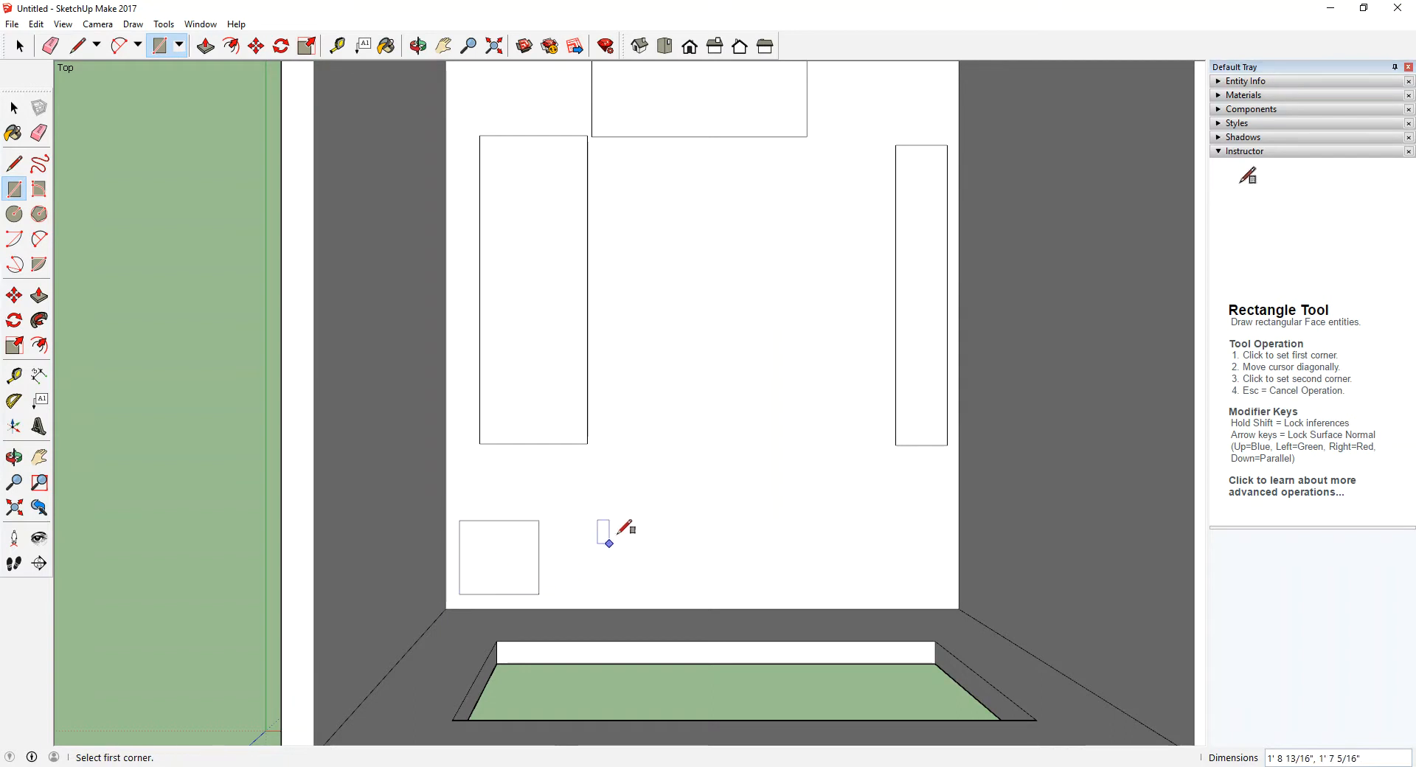
pyautogui.scroll(-2, 623, 522)
pyautogui.keyDown('shift'); pyautogui.moveTo(662, 515); pyautogui.dragTo(634, 532, button='middle'); pyautogui.keyUp('shift')
pyautogui.click(471, 766)
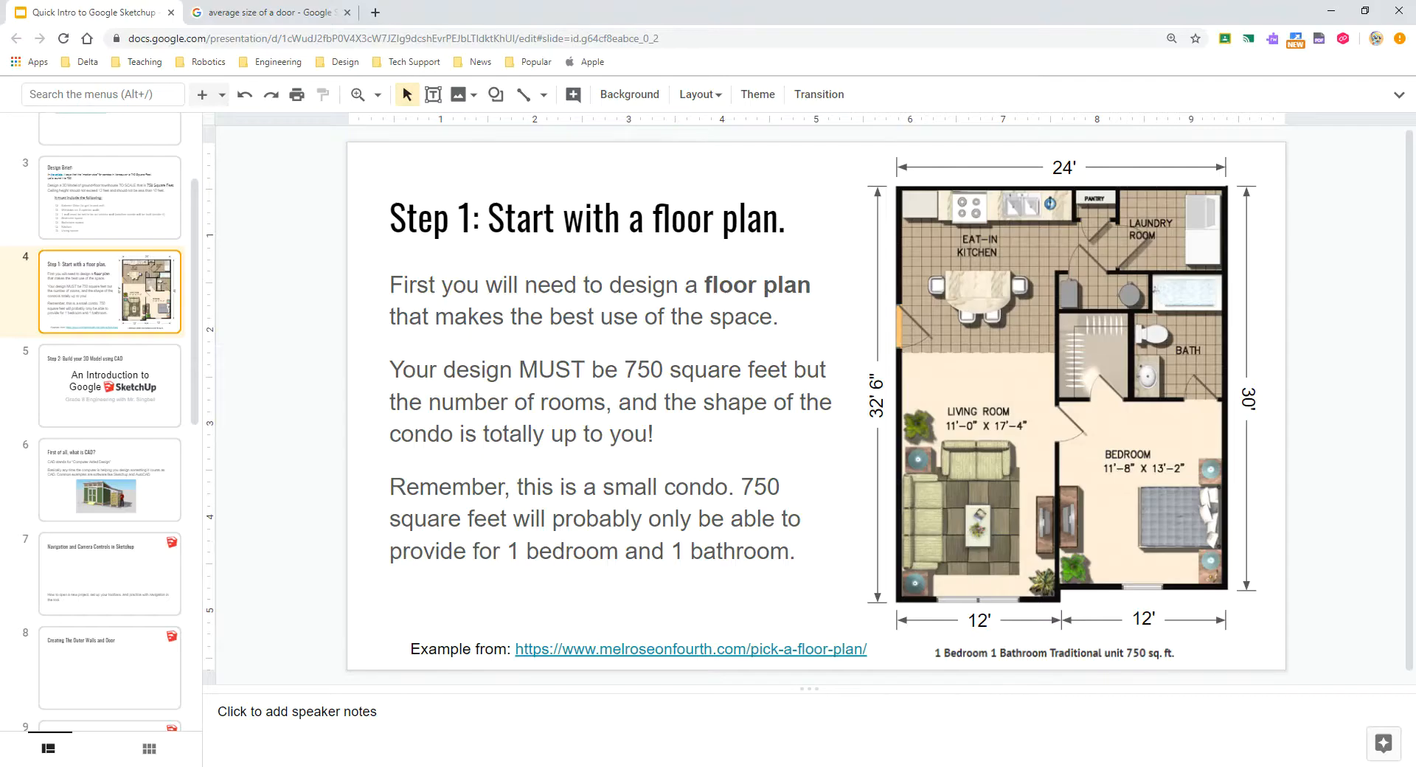
pyautogui.moveTo(548, 578)
pyautogui.mouseDown(button='middle')
pyautogui.moveTo(538, 439)
pyautogui.moveTo(519, 527)
pyautogui.mouseUp(button='middle')
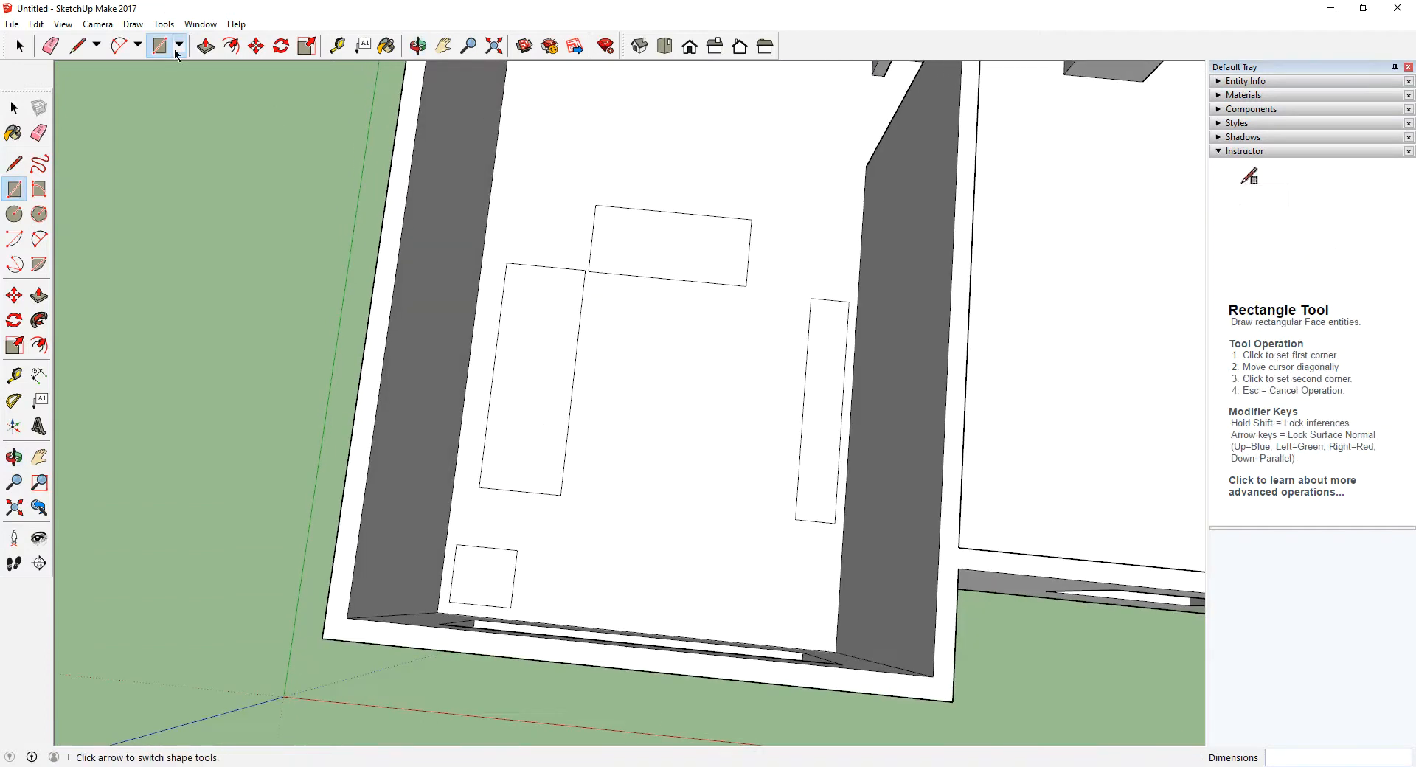
# Step: Raise the narrow TV-stand rectangle beside the bedroom wall into a block with Push/Pull
pyautogui.click(206, 51)
pyautogui.moveTo(454, 247); pyautogui.dragTo(444, 87, button='middle')
pyautogui.moveTo(483, 451); pyautogui.dragTo(283, 363, button='middle')
pyautogui.moveTo(360, 436); pyautogui.dragTo(430, 506, button='middle')
pyautogui.click(1015, 352)
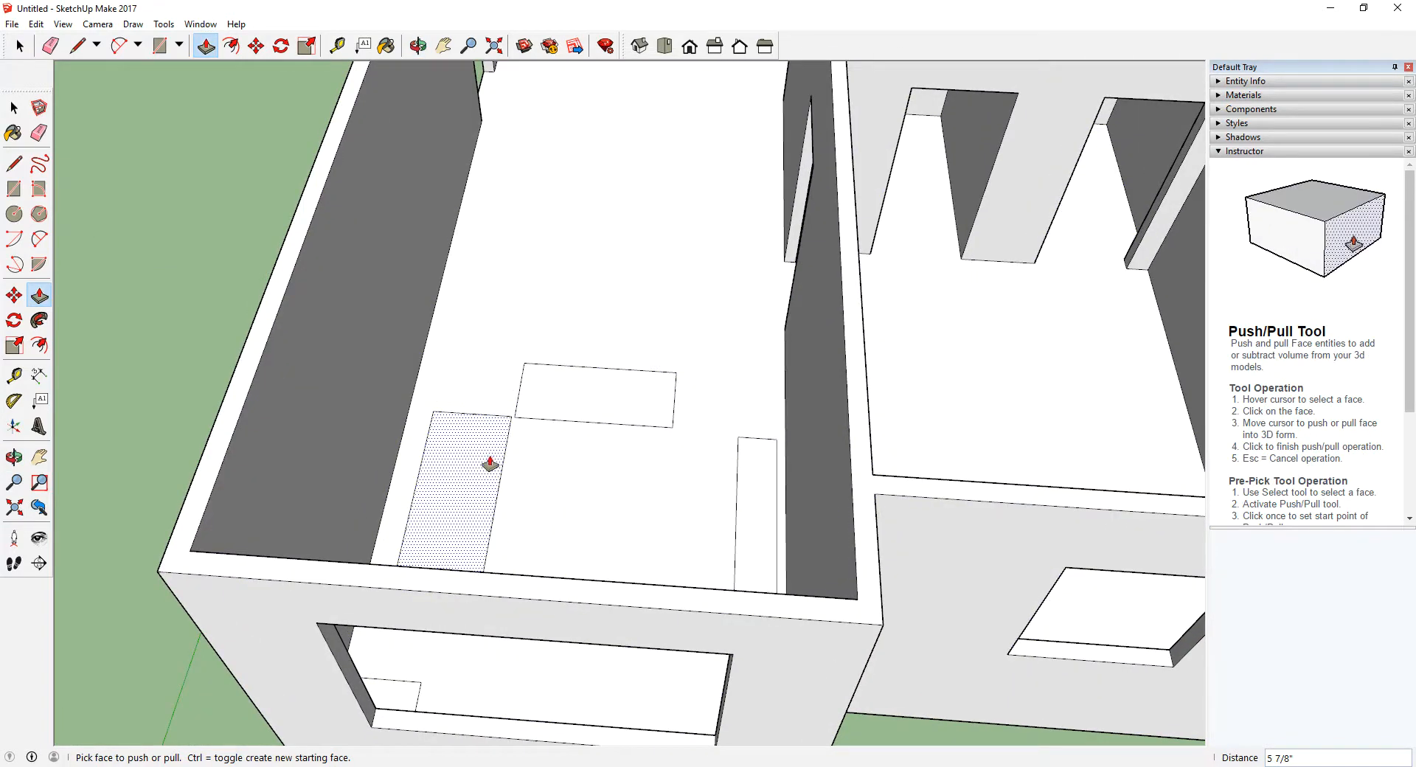
pyautogui.click(747, 487)
pyautogui.click(755, 446)
# Step: Raise the shorter sofa rectangle into a block about 1' 7 3/8" high with Push/Pull, checking the floor plan
pyautogui.moveTo(535, 532); pyautogui.dragTo(826, 435, button='middle')
pyautogui.scroll(2, 696, 502)
pyautogui.moveTo(331, 455); pyautogui.dragTo(78, 380, button='middle')
pyautogui.keyDown('shift'); pyautogui.moveTo(196, 440); pyautogui.dragTo(509, 480, button='middle'); pyautogui.keyUp('shift')
pyautogui.click(553, 407)
pyautogui.click(525, 411)
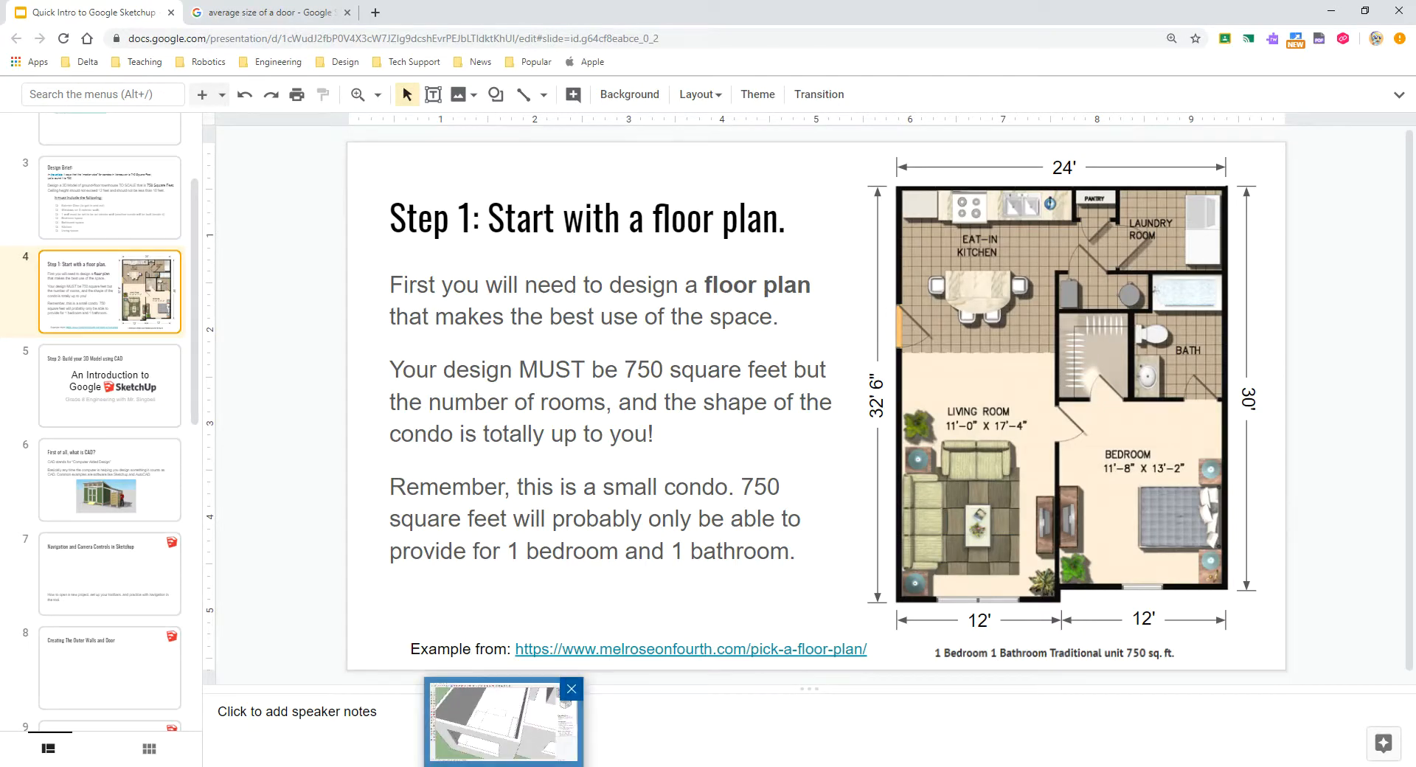
pyautogui.click(504, 765)
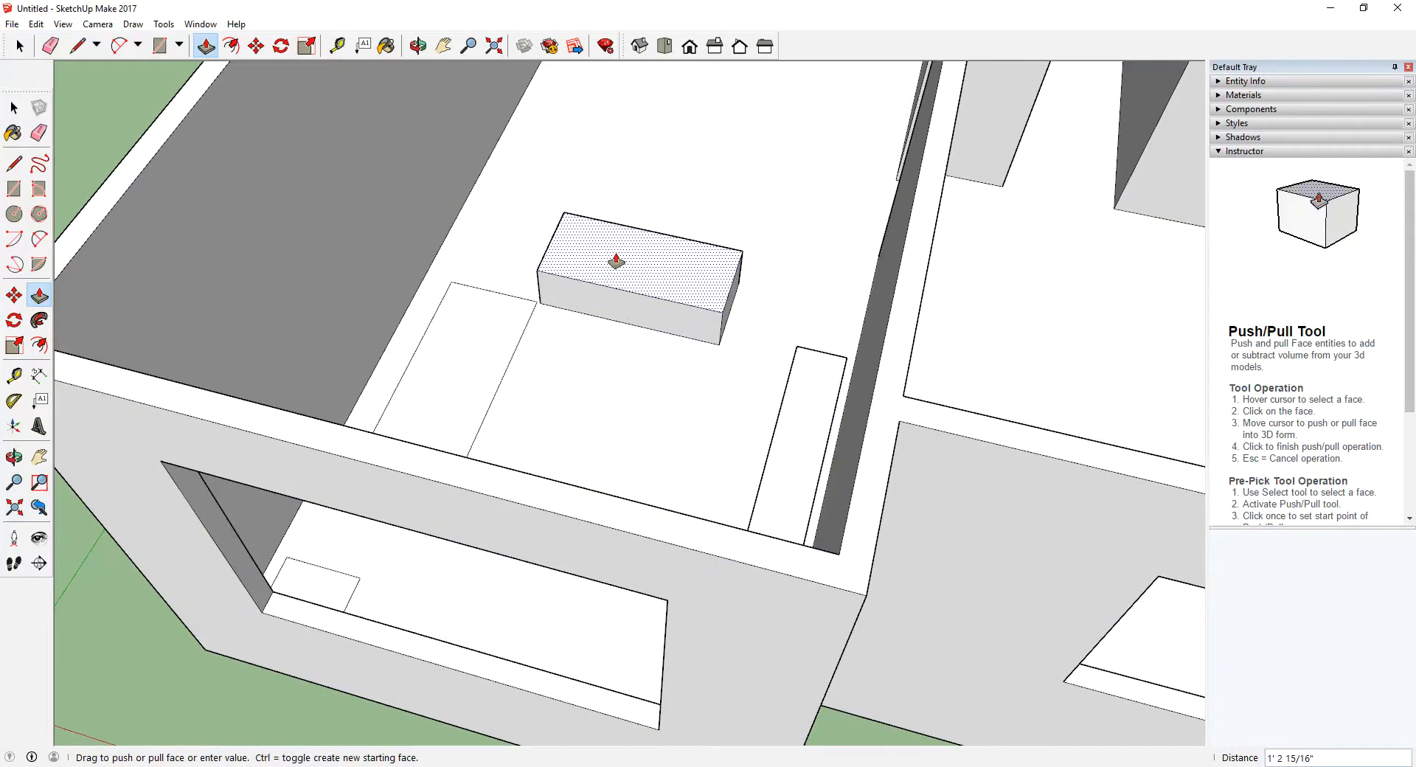
pyautogui.click(617, 251)
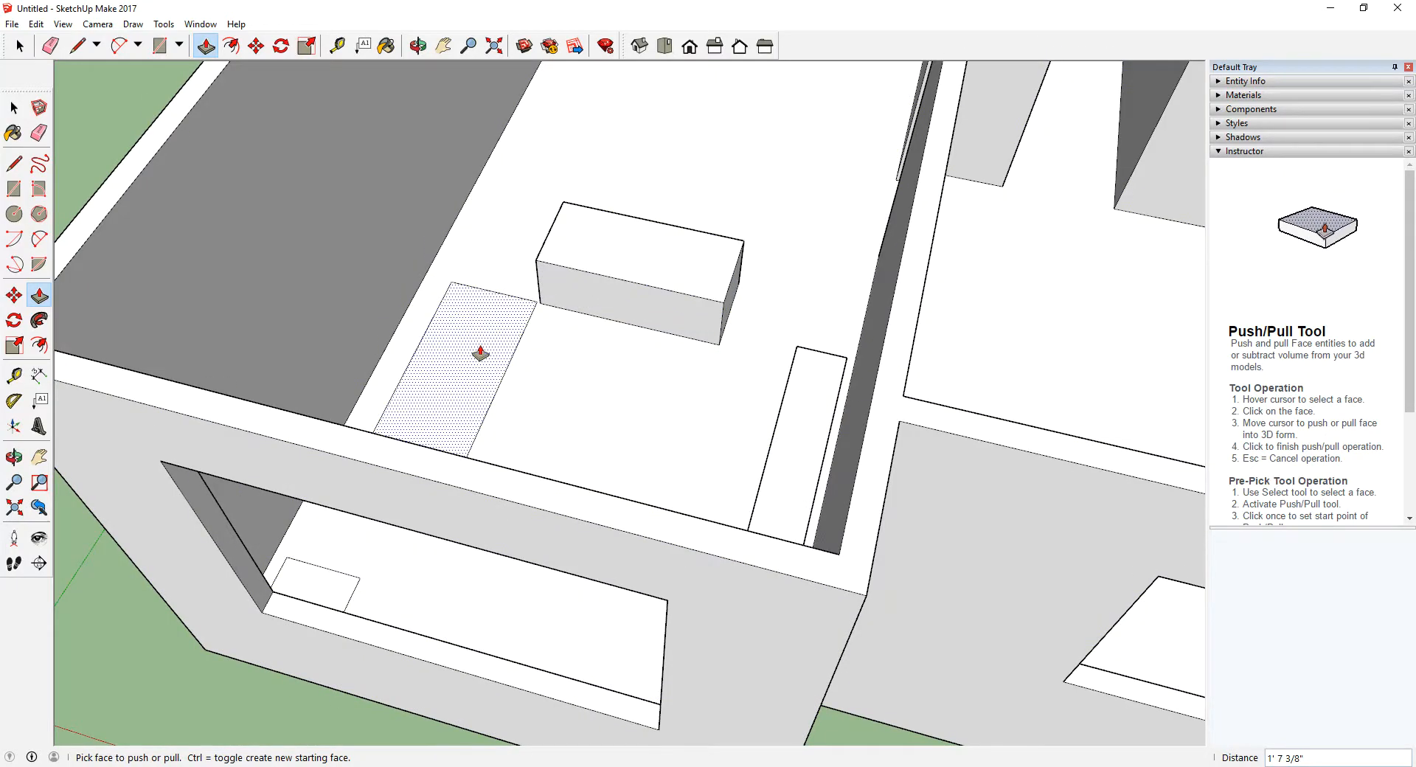
# Step: Raise the longer sofa rectangle into a matching block and the side table to about 1' 9 5/16"
pyautogui.click(478, 316)
pyautogui.click(328, 546)
pyautogui.moveTo(569, 511); pyautogui.dragTo(627, 391, button='middle')
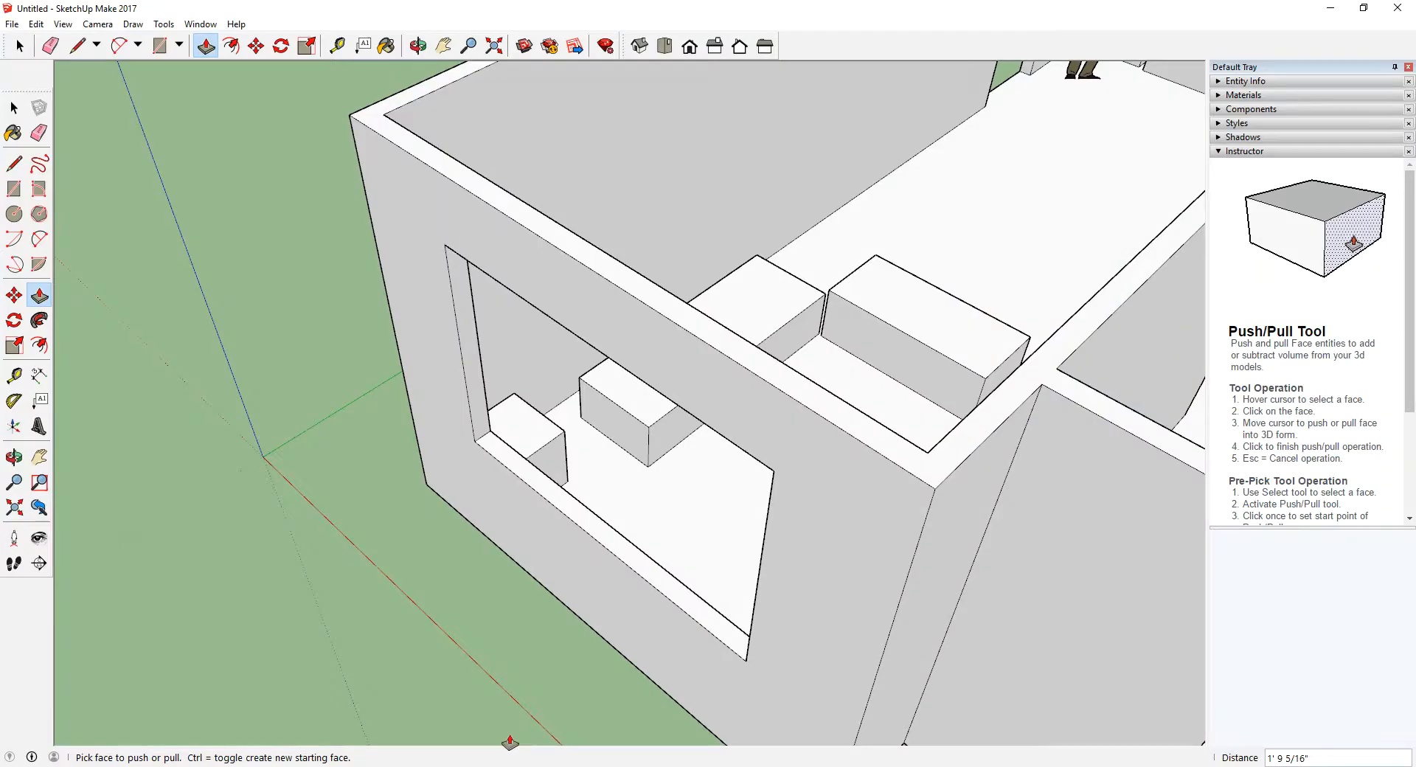
# Step: Draw an inset rectangle about 4' 9/16" by 1' 7 13/16" on the shorter sofa's top and push it down to form the seat
pyautogui.moveTo(505, 741); pyautogui.dragTo(626, 435, button='middle')
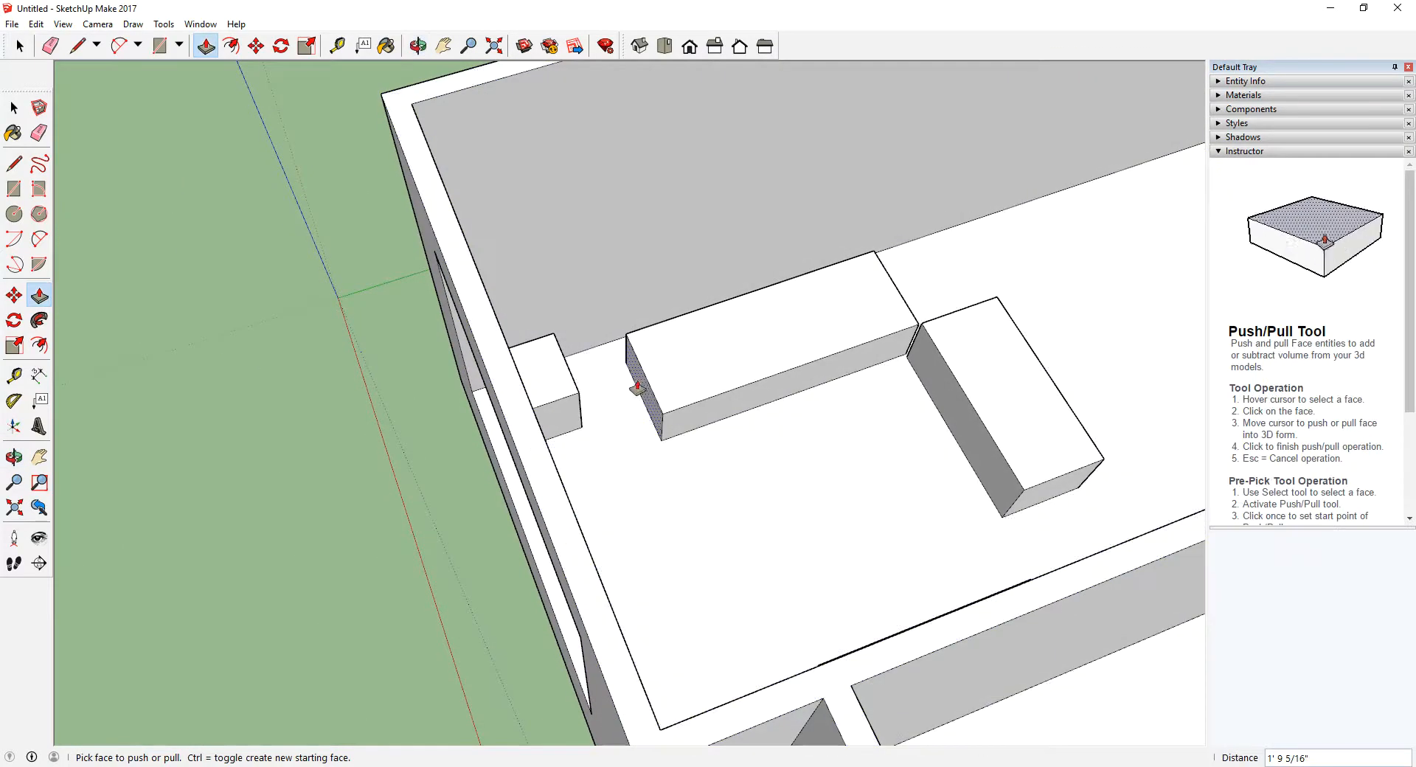
pyautogui.moveTo(490, 480); pyautogui.dragTo(770, 487, button='middle')
pyautogui.scroll(-5, 635, 398)
pyautogui.moveTo(635, 398); pyautogui.dragTo(556, 376, button='middle')
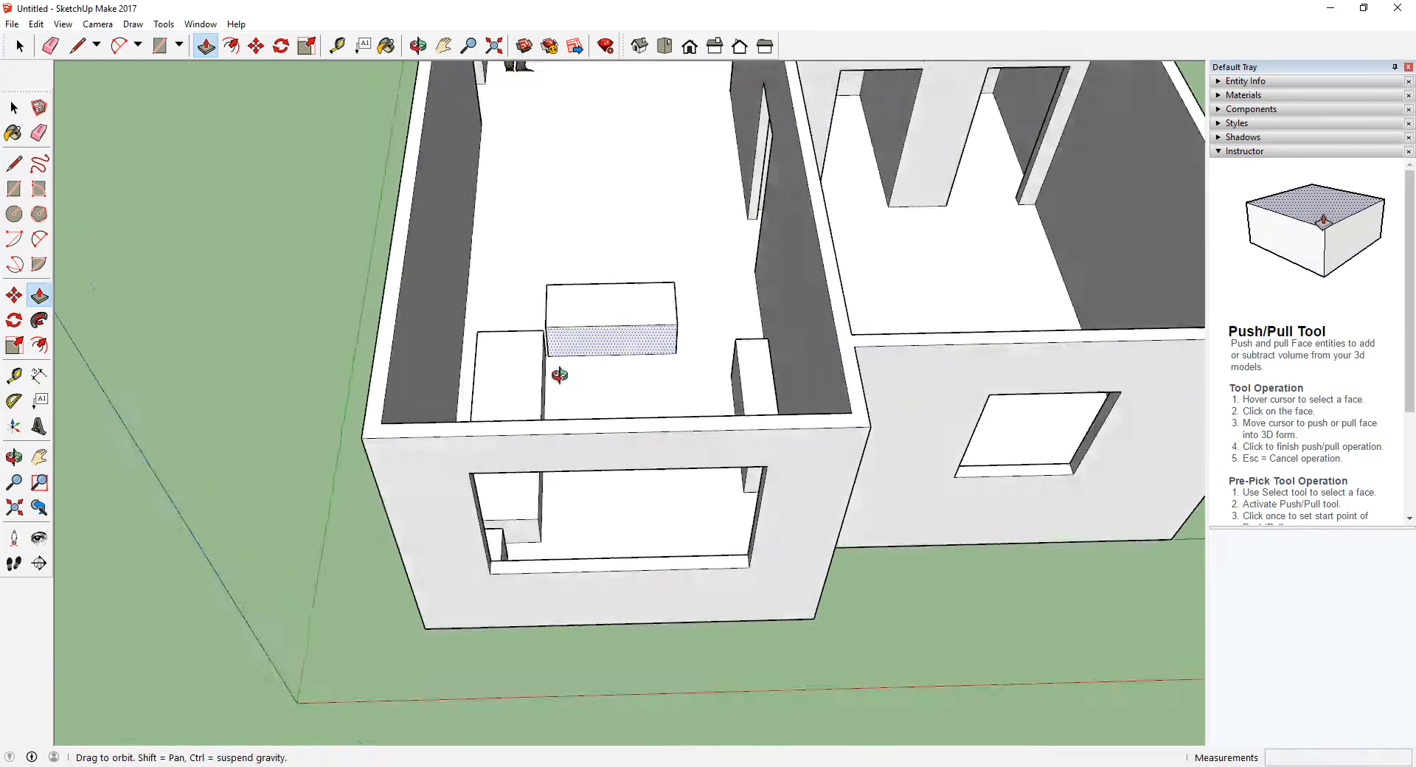
pyautogui.scroll(10, 563, 354)
pyautogui.moveTo(639, 426); pyautogui.dragTo(553, 126, button='middle')
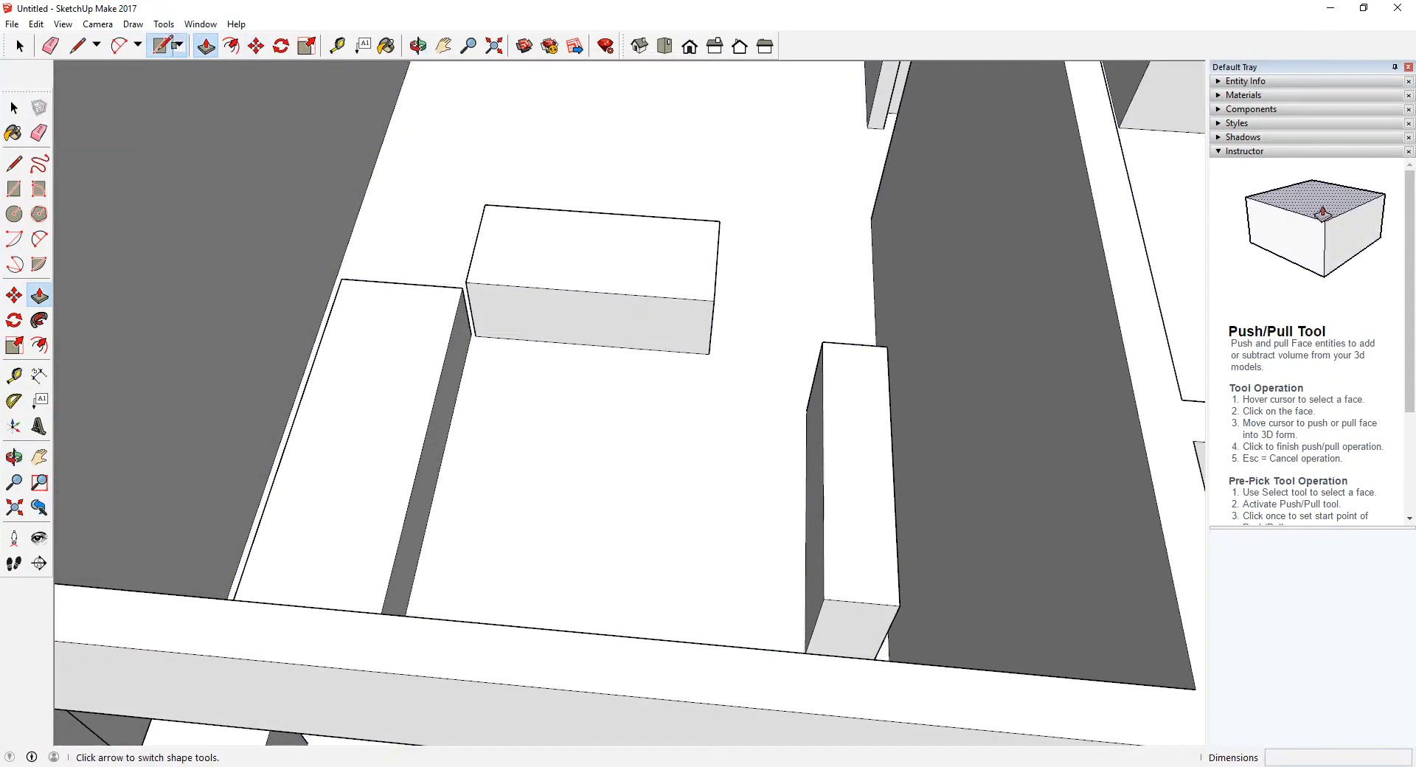
pyautogui.click(159, 46)
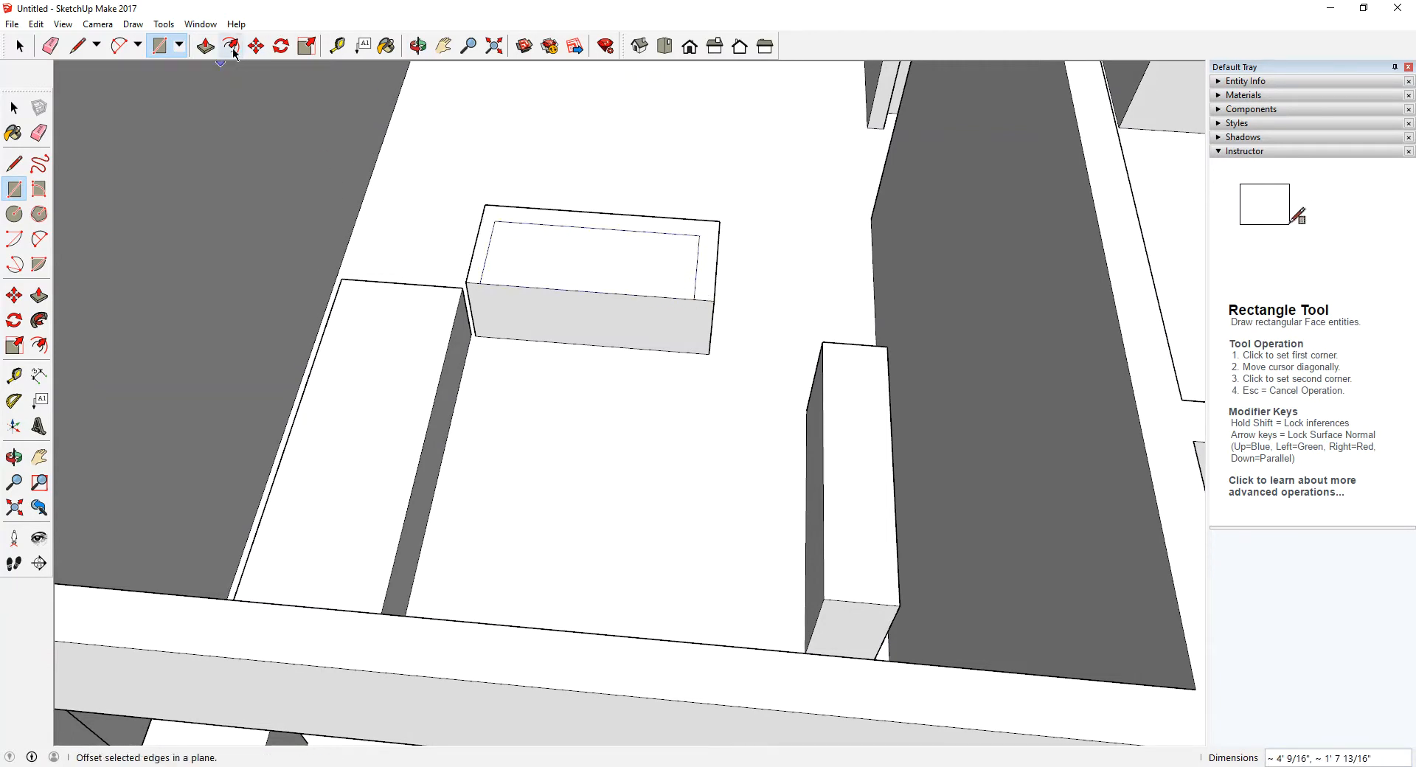
pyautogui.press('p')
pyautogui.click(556, 269)
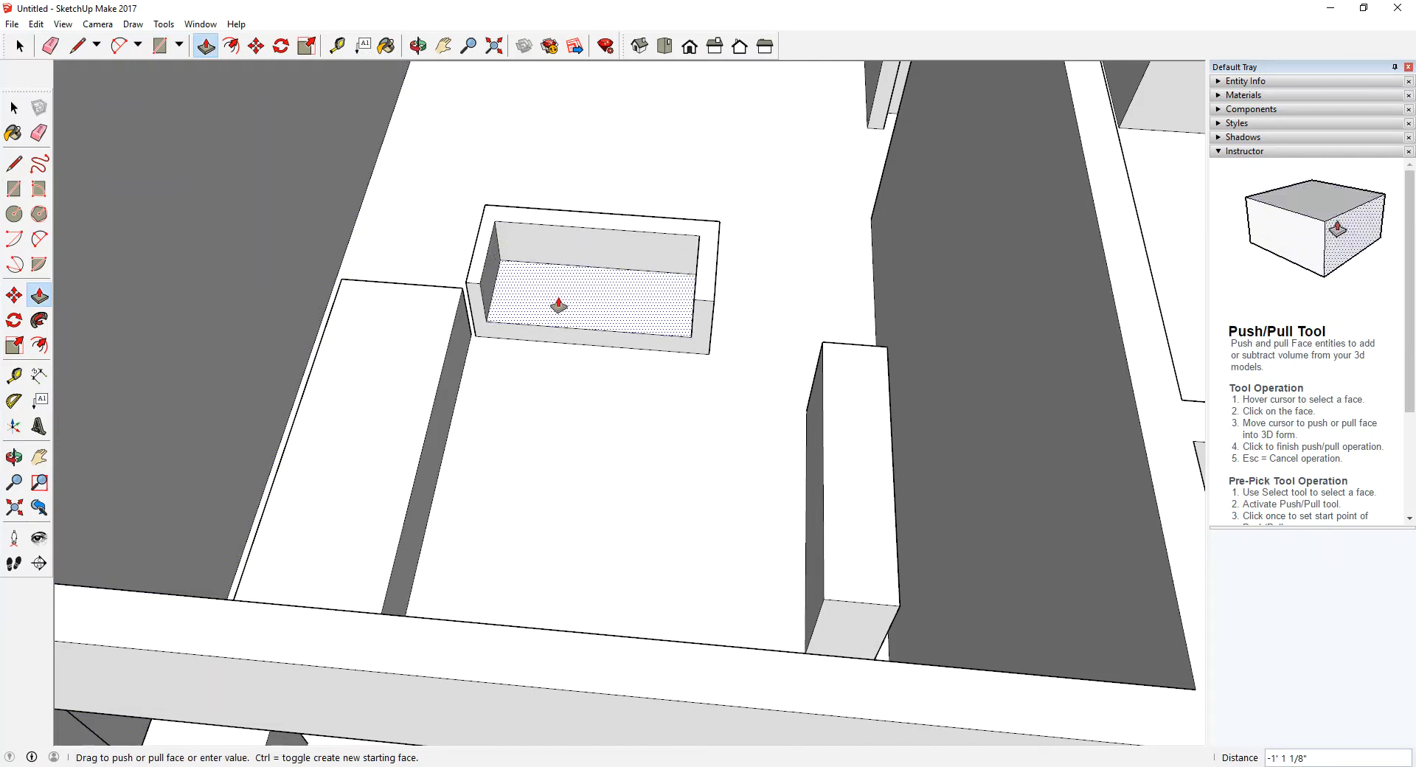
# Step: Draw an inset rectangle about 7' 1 1/8" by 1' 11 3/4" on the longer sofa's top and push it down to form the seat
pyautogui.moveTo(553, 306); pyautogui.dragTo(709, 345, button='middle')
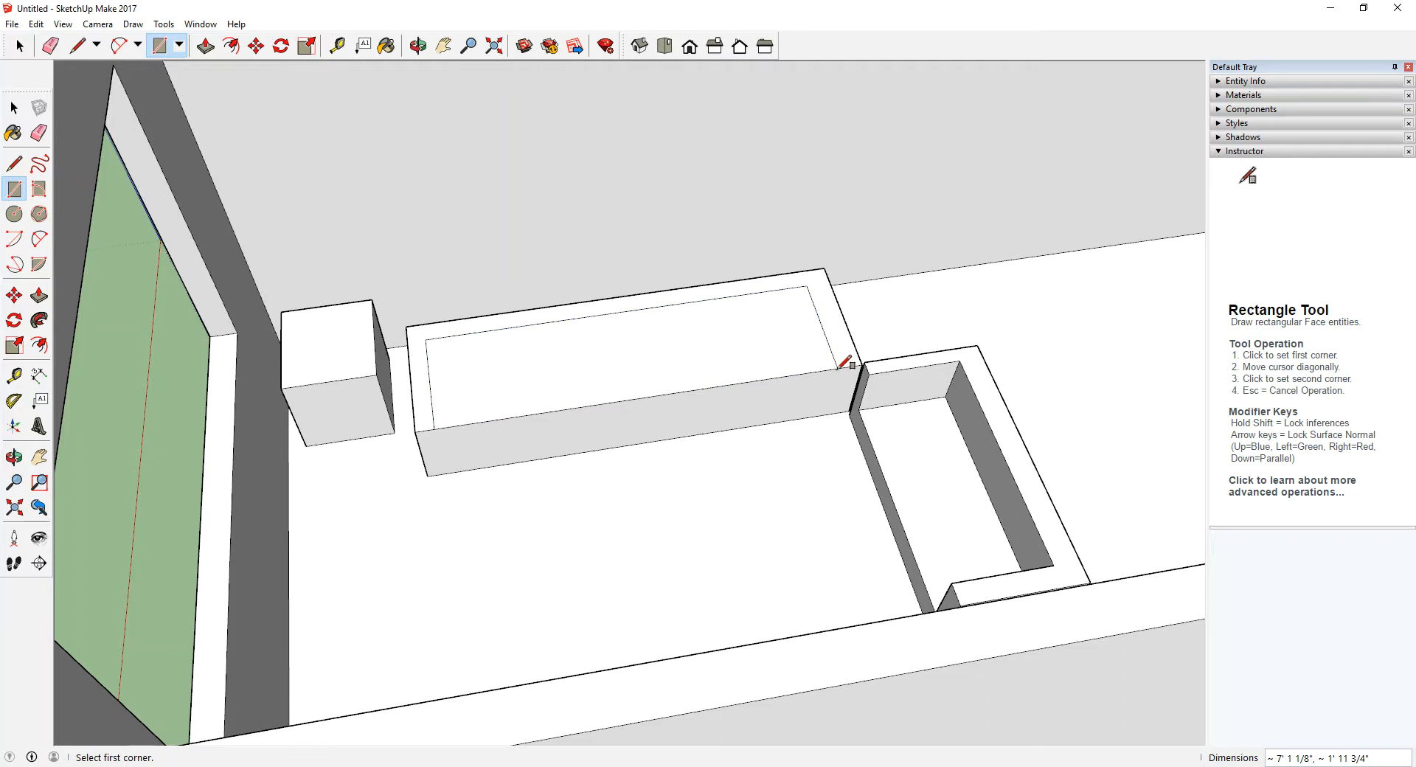
pyautogui.click(205, 47)
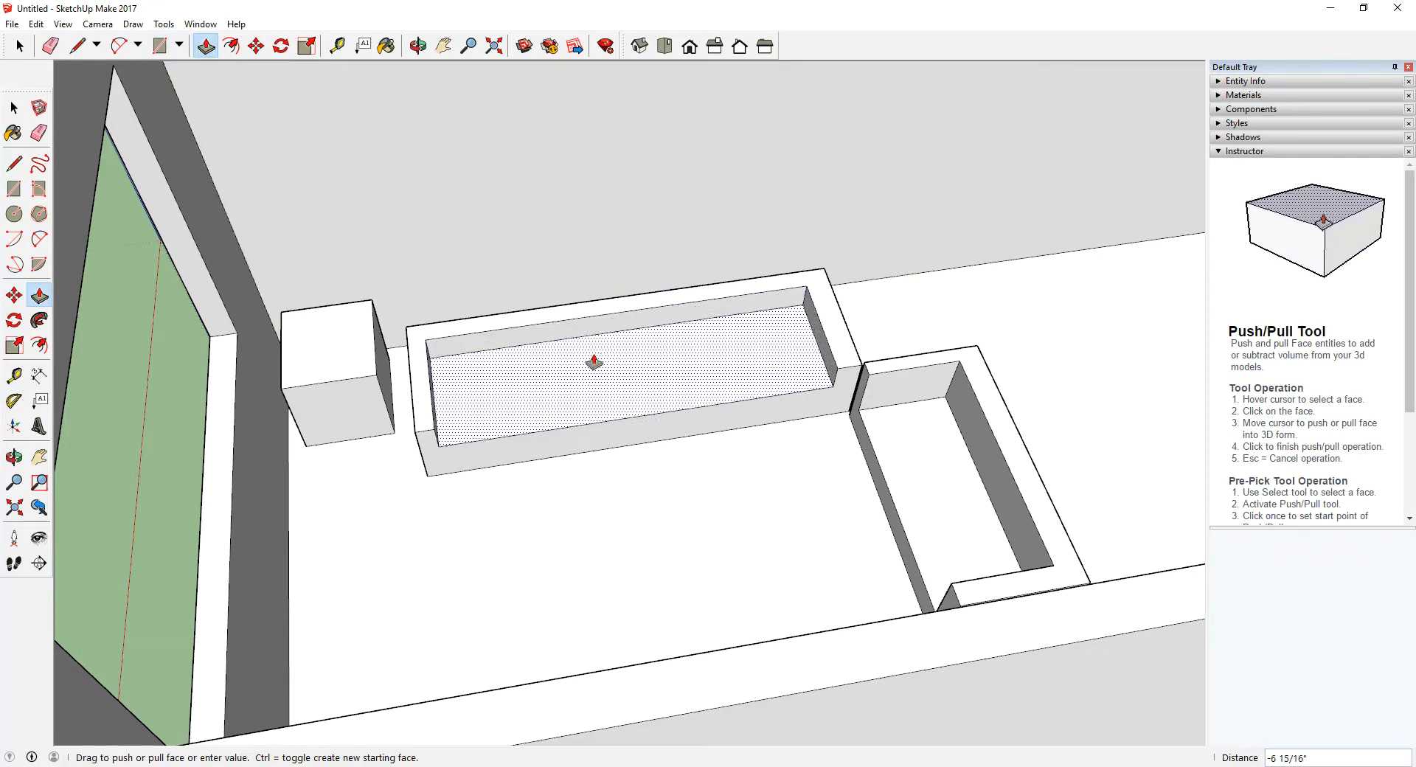
pyautogui.moveTo(604, 377); pyautogui.dragTo(727, 306, button='middle')
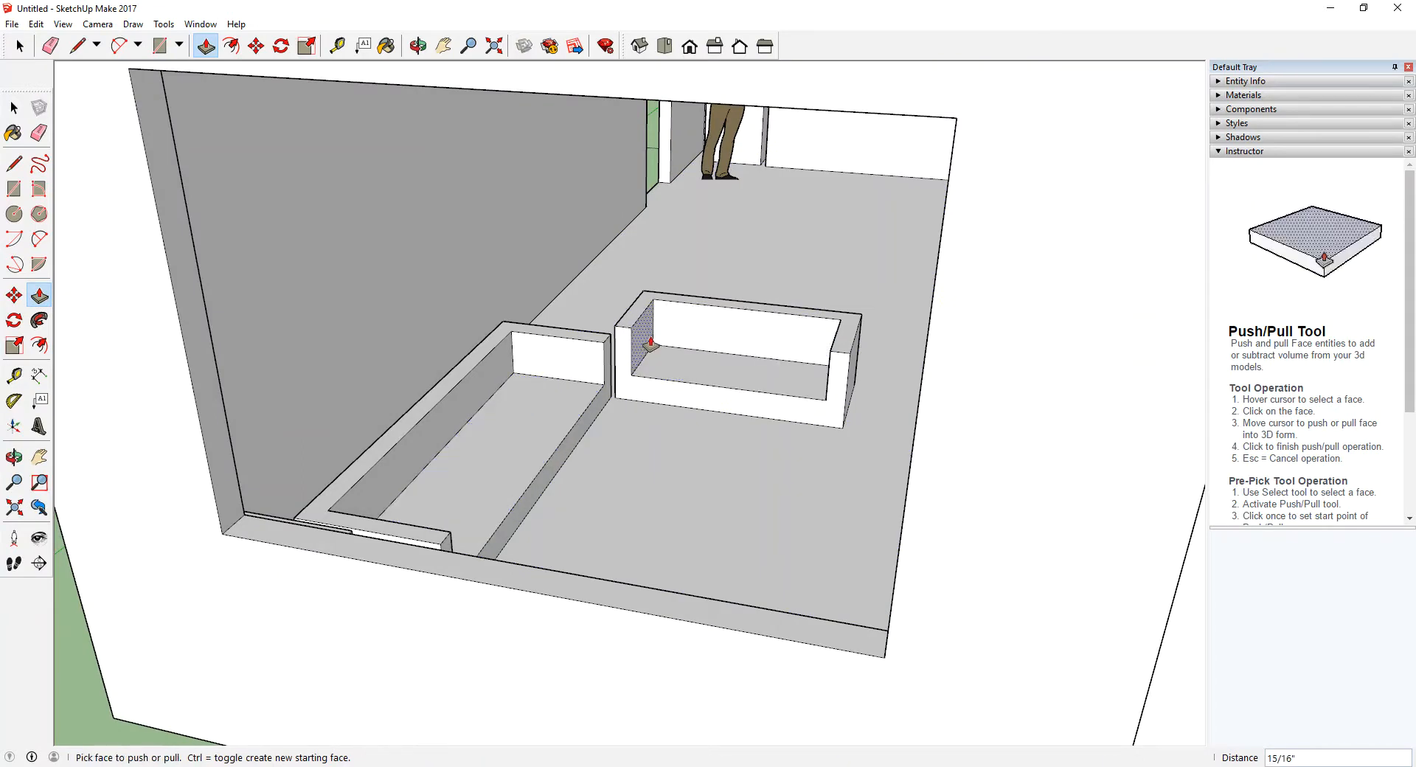
pyautogui.moveTo(641, 370); pyautogui.dragTo(705, 123, button='middle')
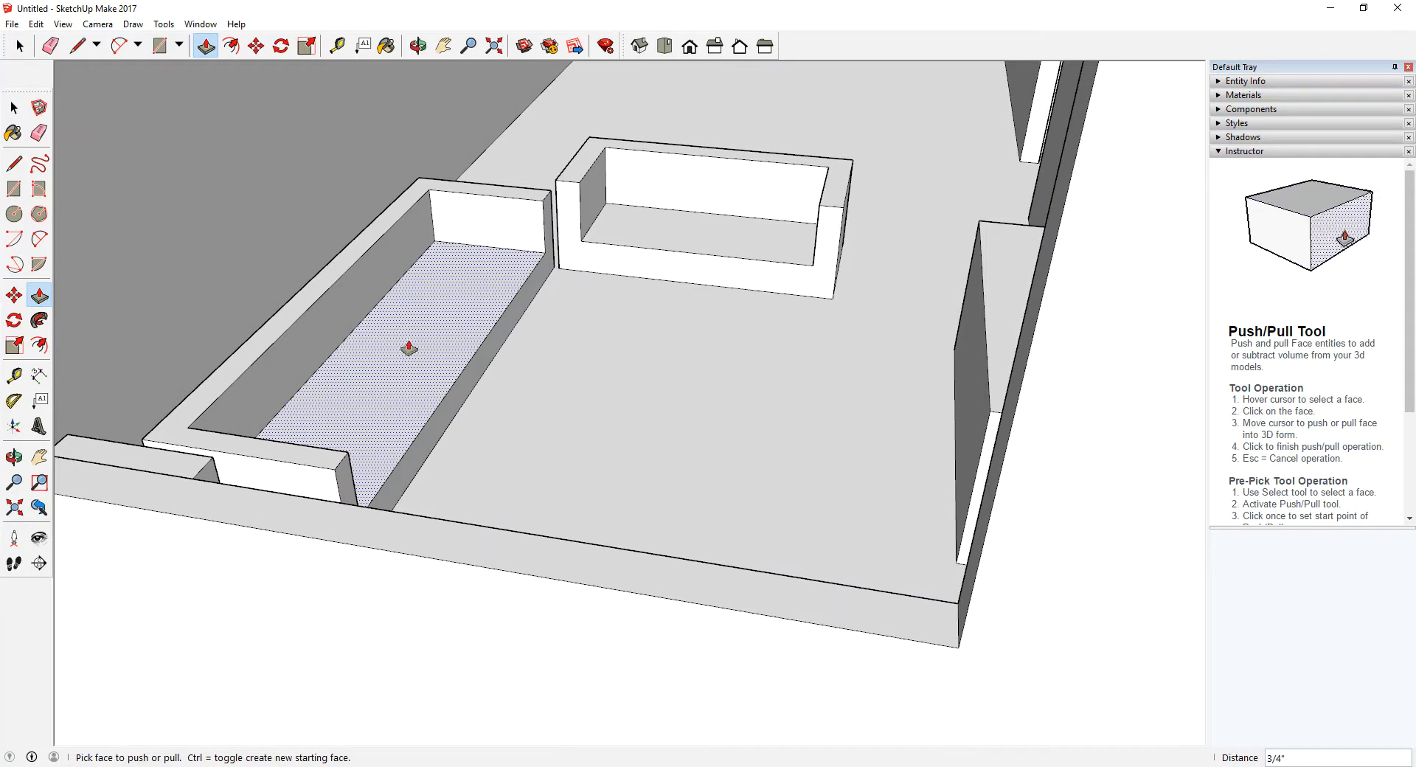
# Step: Check the floor plan and draw a TV rectangle about 3' 9 5/8" by 3 1/4" on top of the TV stand
pyautogui.scroll(-5, 701, 386)
pyautogui.moveTo(702, 386); pyautogui.dragTo(734, 592, button='middle')
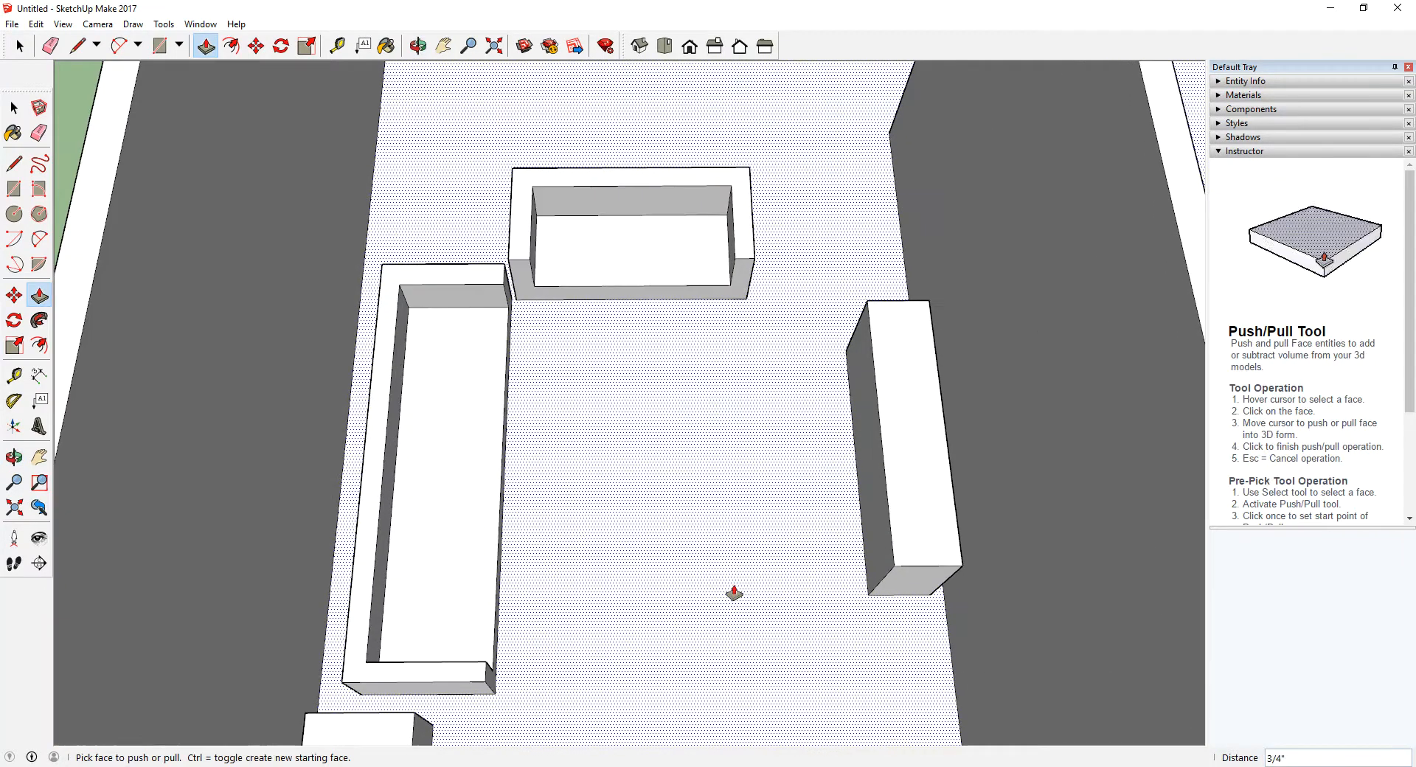
pyautogui.scroll(-3, 603, 487)
pyautogui.moveTo(600, 483); pyautogui.dragTo(692, 486, button='middle')
pyautogui.click(438, 764)
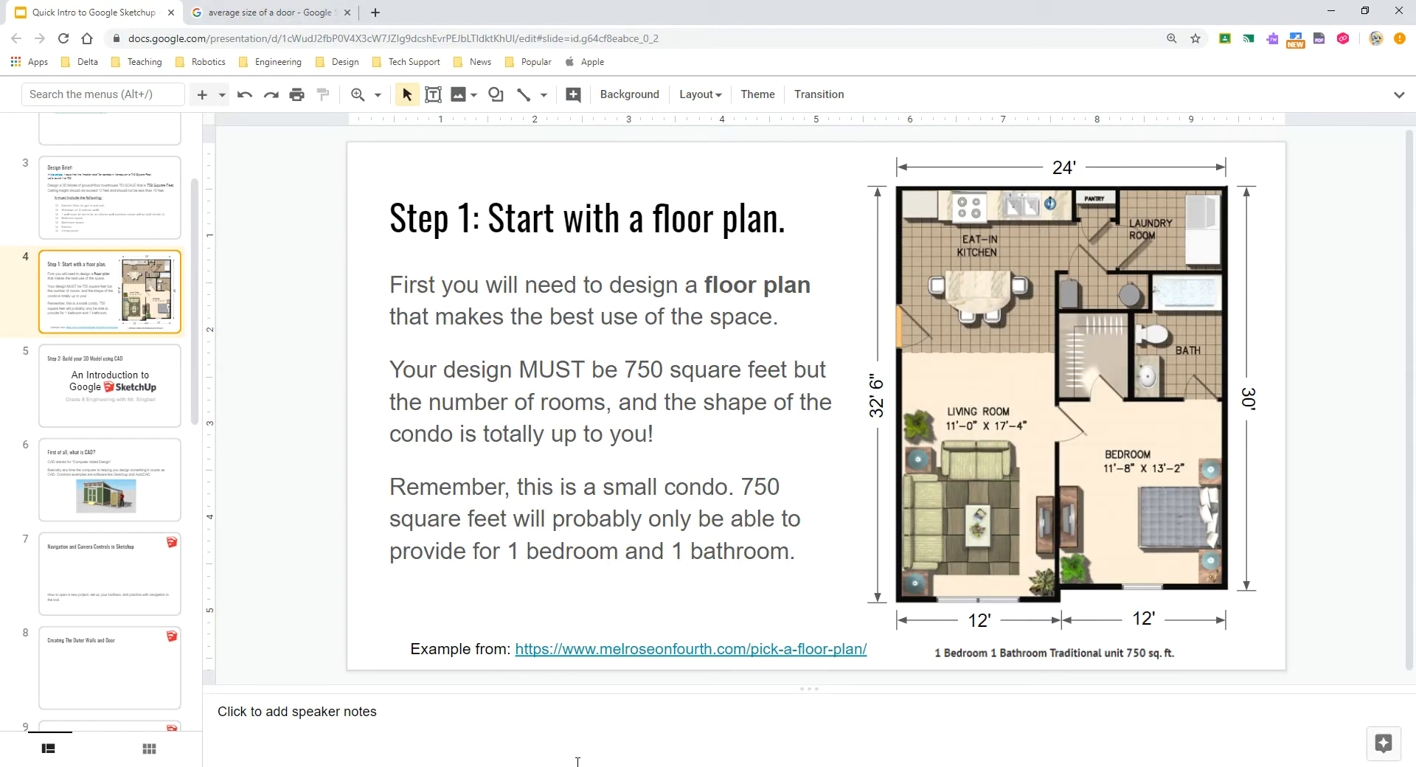
pyautogui.click(437, 765)
pyautogui.moveTo(701, 457)
pyautogui.mouseDown(button='middle')
pyautogui.moveTo(901, 408)
pyautogui.moveTo(686, 538)
pyautogui.mouseUp(button='middle')
pyautogui.scroll(3, 581, 592)
pyautogui.moveTo(580, 591); pyautogui.dragTo(929, 487, button='middle')
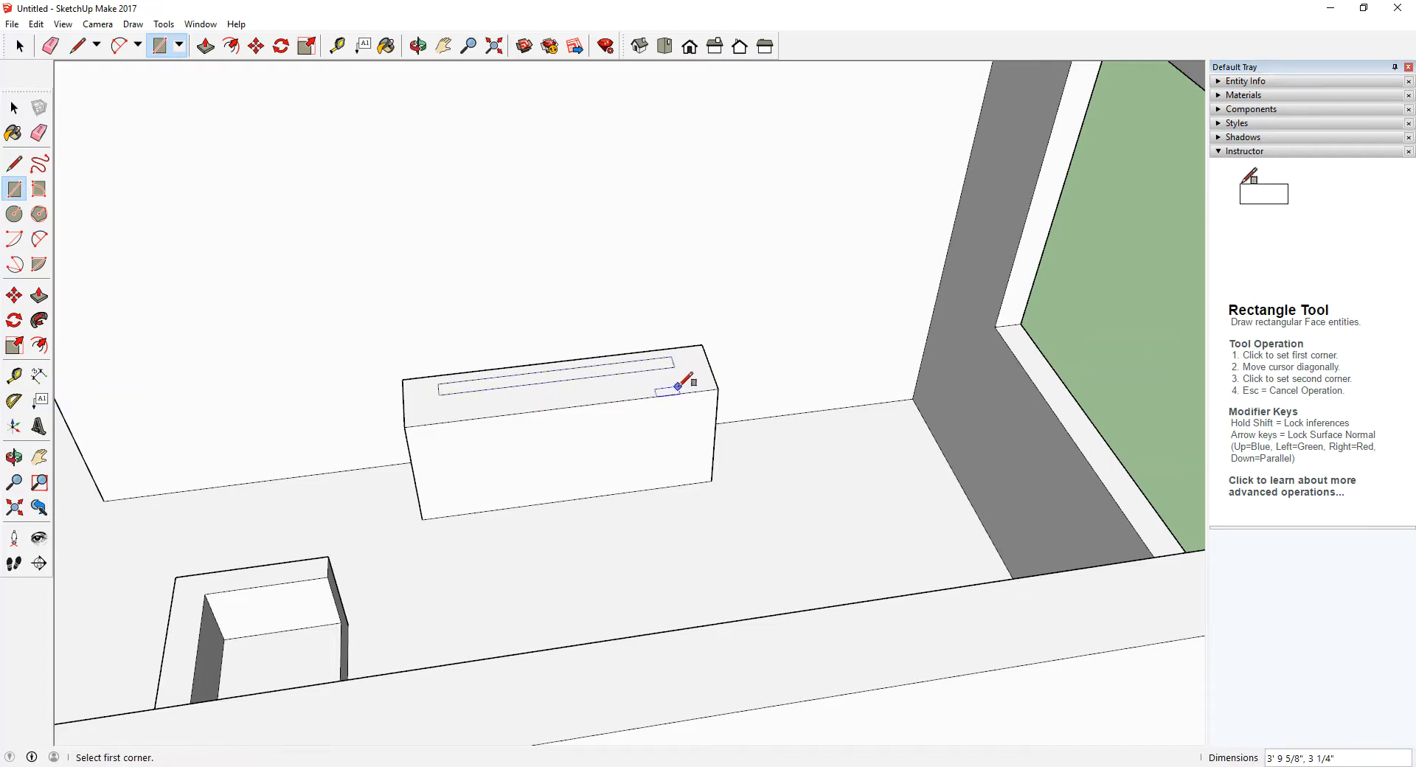
# Step: Raise the thin rectangle on the TV stand about 2' 3 3/8" to form an upright TV
pyautogui.click(206, 49)
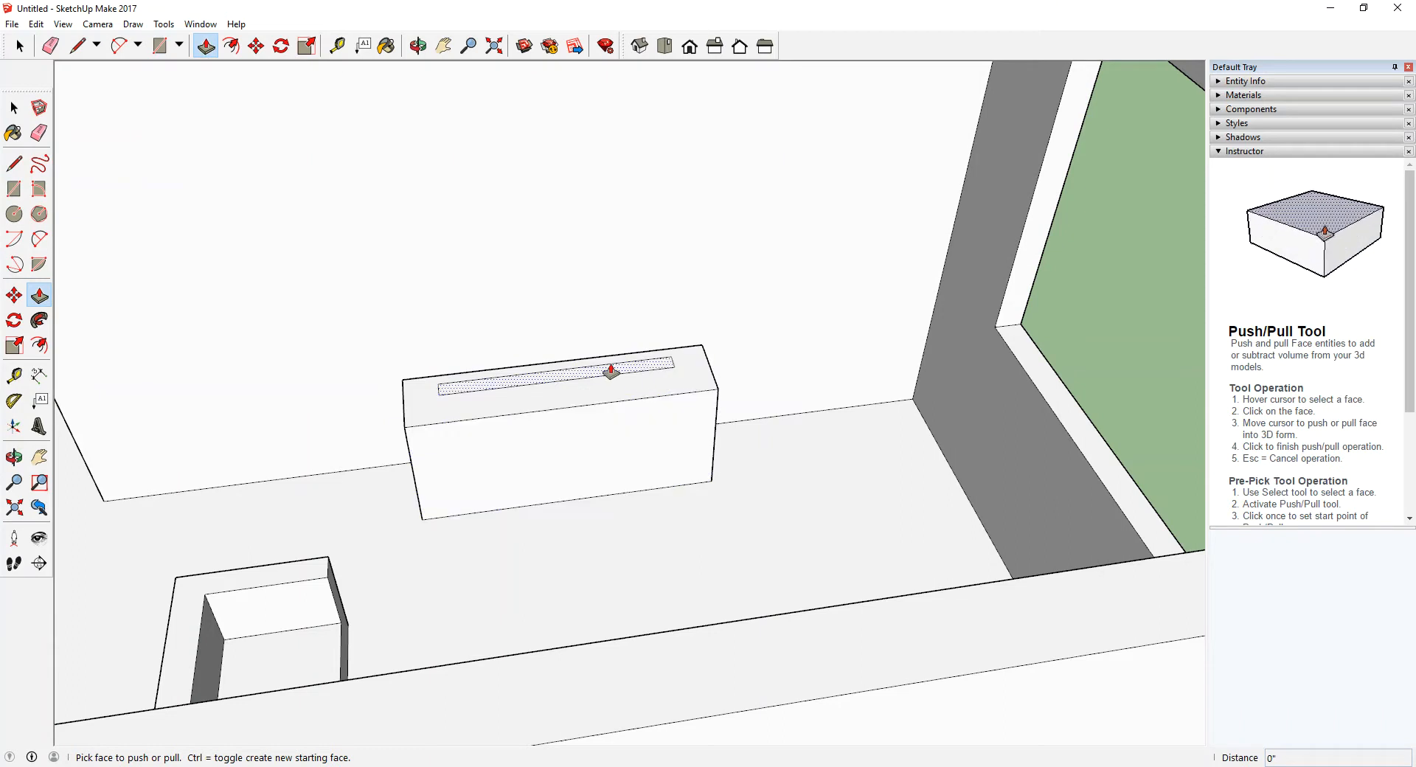
pyautogui.moveTo(594, 255); pyautogui.dragTo(1010, 363, button='middle')
pyautogui.moveTo(588, 370); pyautogui.dragTo(797, 392, button='middle')
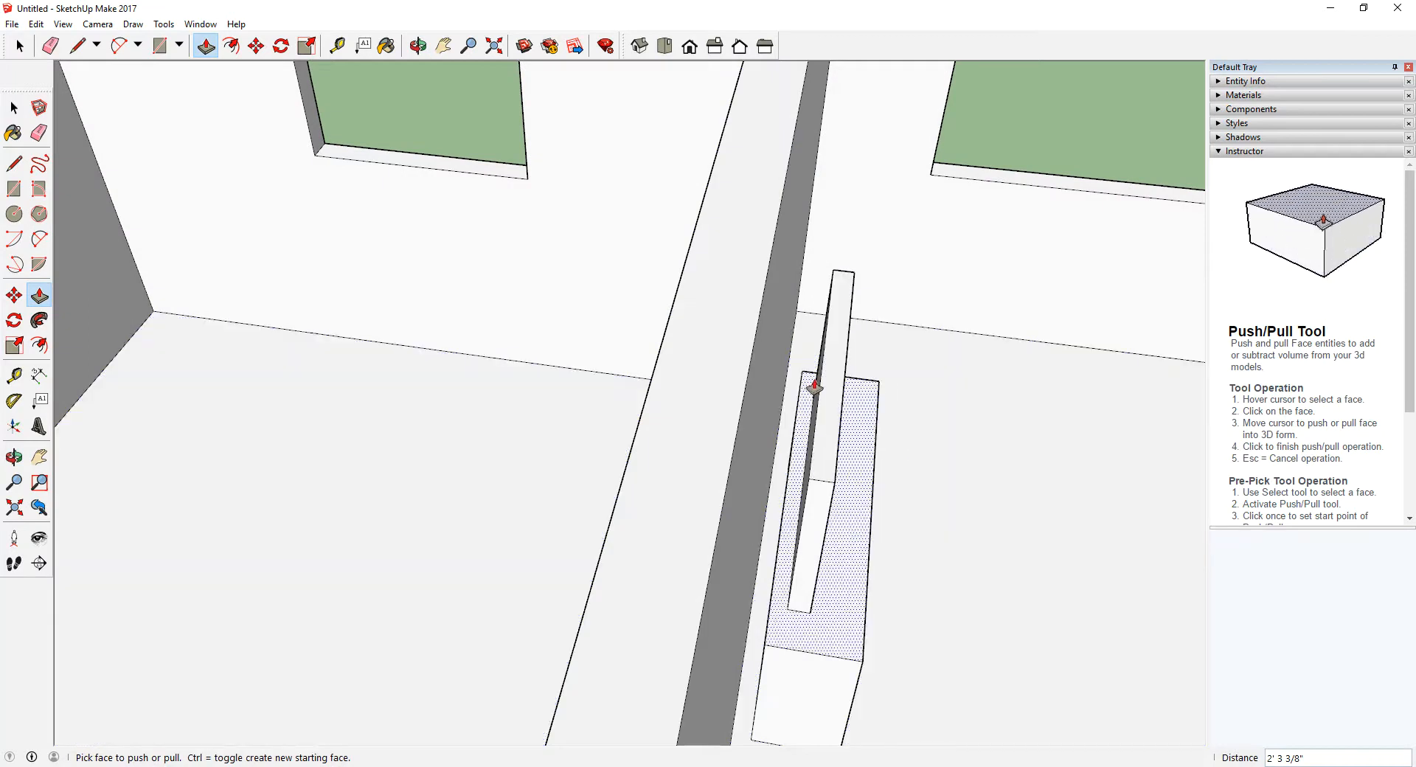
# Step: Examine the sofas, TV and kitchen blocks in the context of the whole condo layout
pyautogui.moveTo(826, 388); pyautogui.dragTo(558, 396, button='middle')
pyautogui.scroll(-6, 558, 396)
pyautogui.keyDown('shift'); pyautogui.moveTo(462, 449); pyautogui.dragTo(620, 385, button='middle'); pyautogui.keyUp('shift')
pyautogui.scroll(5, 593, 227)
pyautogui.moveTo(593, 227); pyautogui.dragTo(607, 419, button='middle')
pyautogui.scroll(-5, 595, 372)
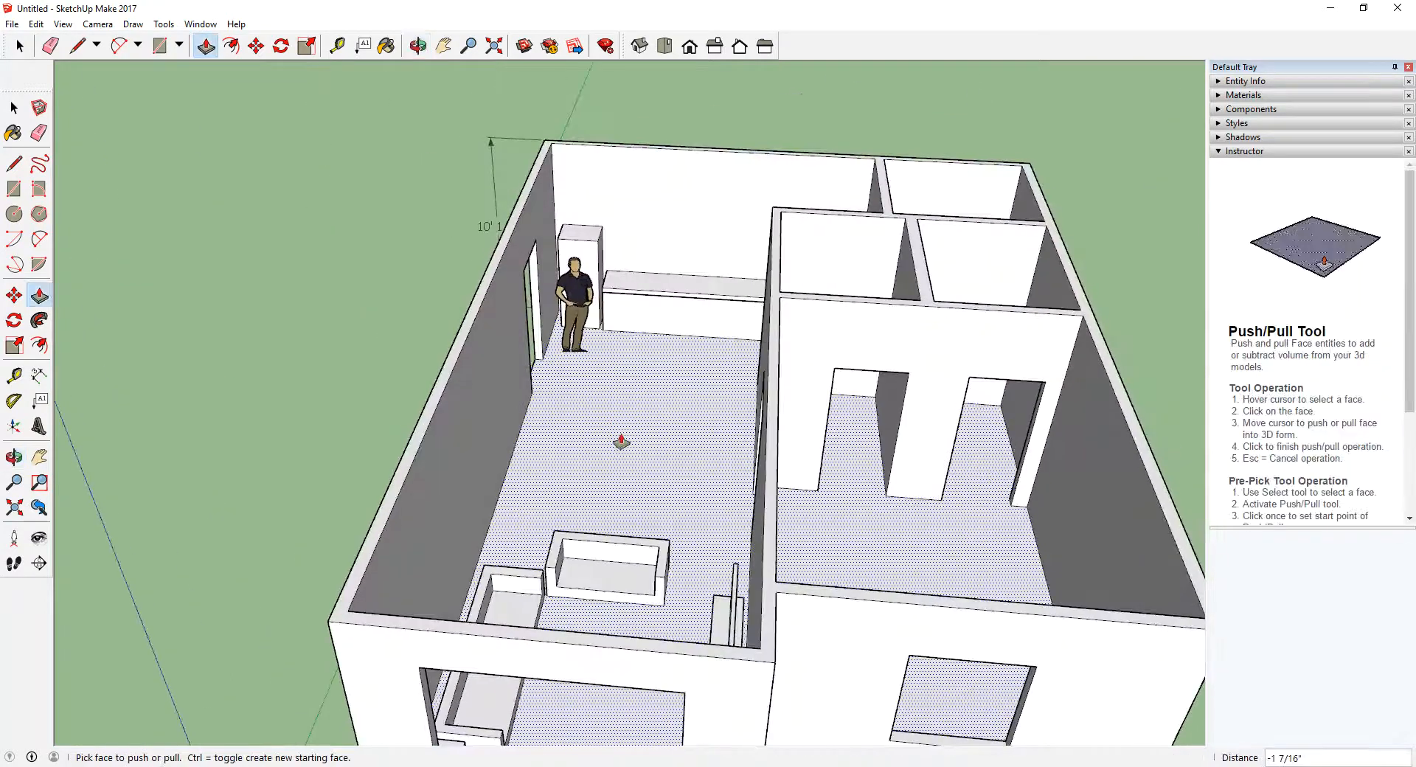
pyautogui.scroll(-5, 479, 468)
pyautogui.moveTo(479, 468); pyautogui.dragTo(582, 486, button='middle')
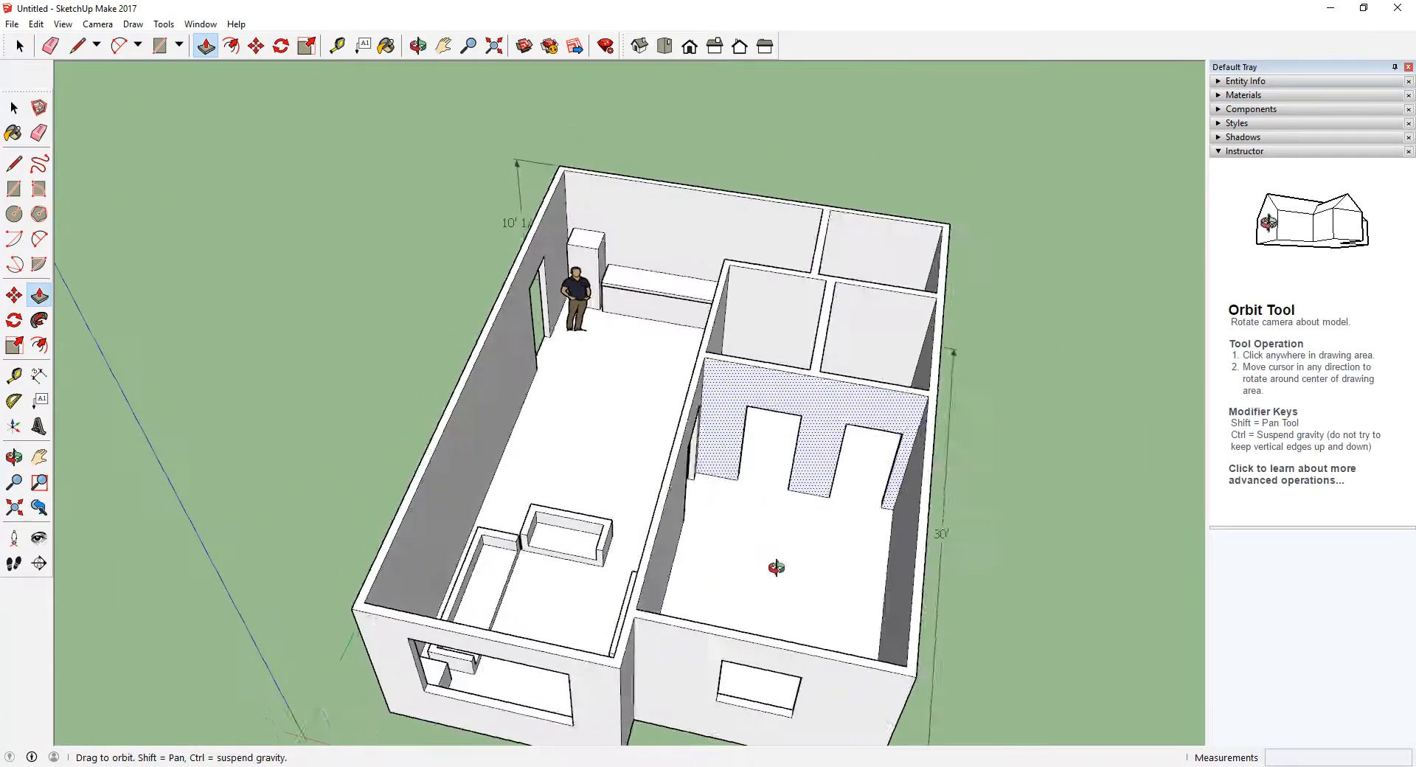
pyautogui.scroll(3, 788, 492)
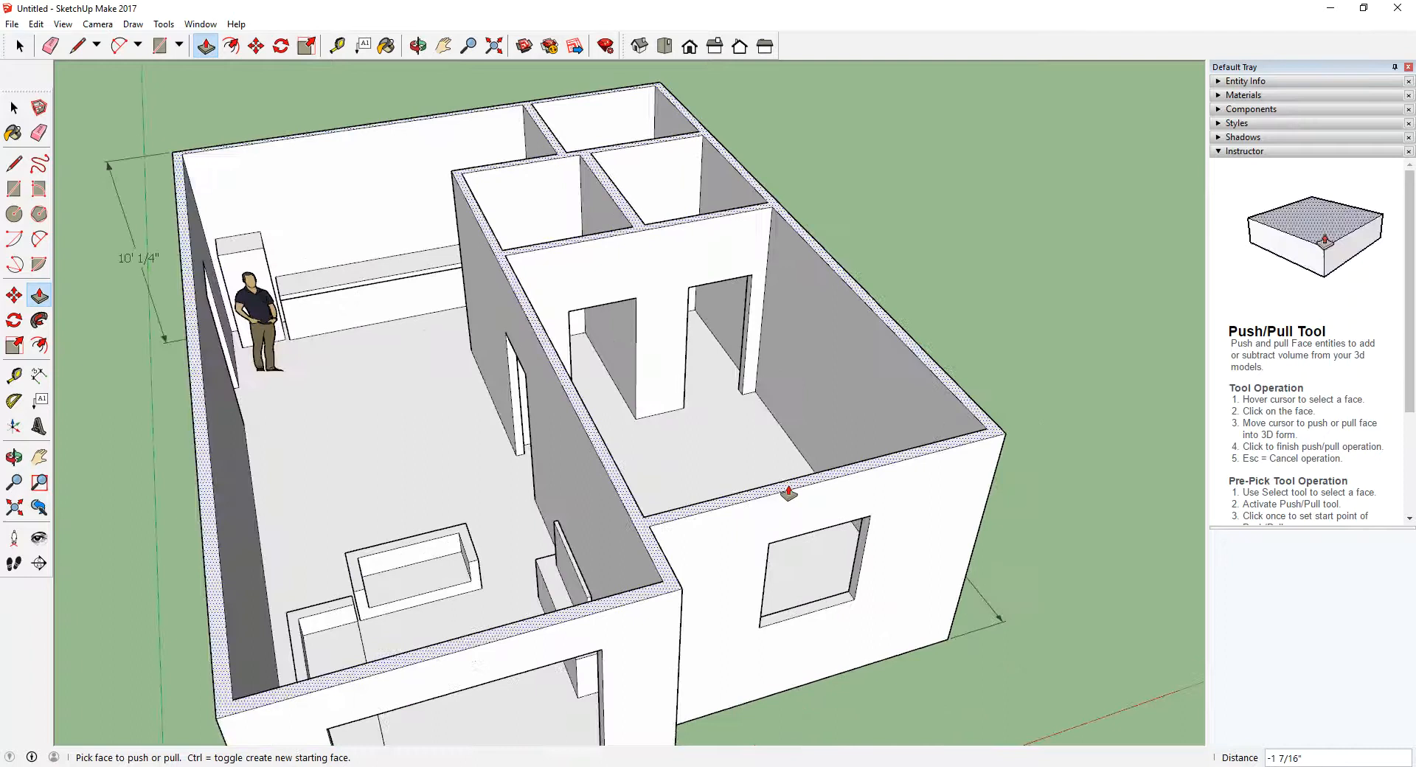
# Step: Move the standing figure about 18' 6 7/16" from the kitchen to the front of the shorter sofa
pyautogui.moveTo(544, 463); pyautogui.dragTo(406, 357, button='middle')
pyautogui.moveTo(543, 170); pyautogui.dragTo(610, 317, button='middle')
pyautogui.scroll(4, 627, 148)
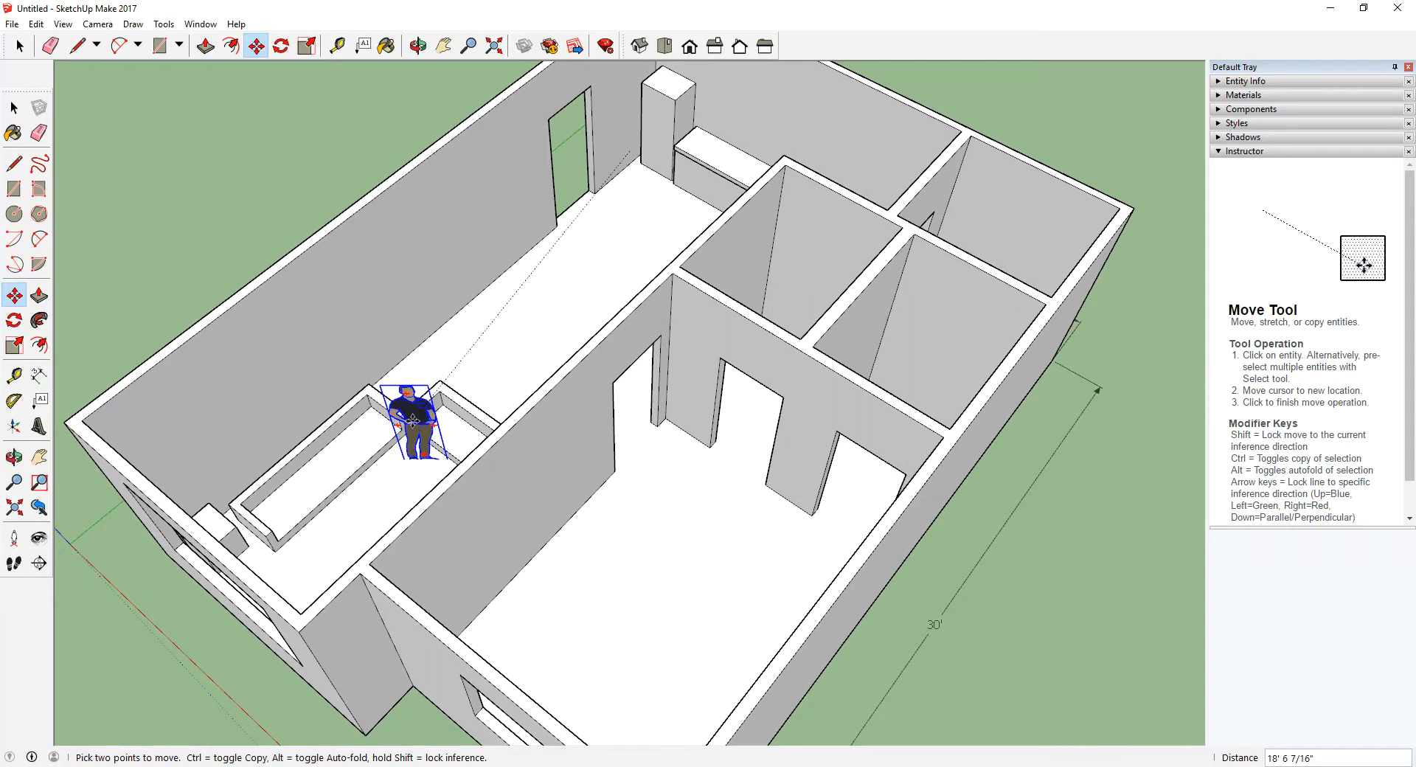
# Step: Compare the sofas, side table and TV stand with the standing figure to judge their scale
pyautogui.moveTo(411, 435); pyautogui.dragTo(569, 373, button='middle')
pyautogui.scroll(8, 484, 519)
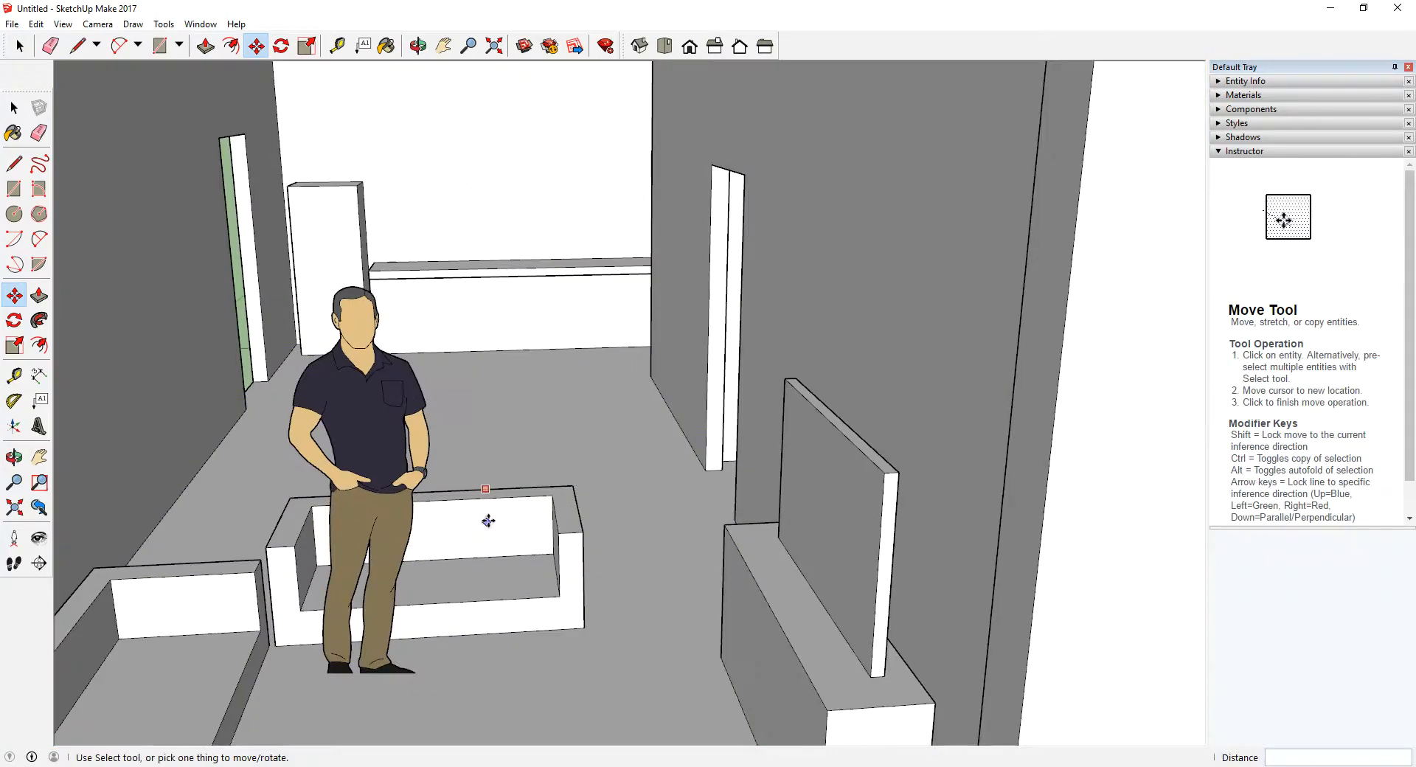
pyautogui.moveTo(637, 463)
pyautogui.mouseDown(button='middle')
pyautogui.moveTo(619, 402)
pyautogui.moveTo(496, 442)
pyautogui.moveTo(585, 489)
pyautogui.moveTo(657, 461)
pyautogui.moveTo(660, 420)
pyautogui.moveTo(363, 537)
pyautogui.moveTo(592, 657)
pyautogui.moveTo(958, 585)
pyautogui.moveTo(745, 617)
pyautogui.moveTo(471, 604)
pyautogui.moveTo(887, 398)
pyautogui.moveTo(701, 474)
pyautogui.moveTo(104, 474)
pyautogui.mouseUp(button='middle')
pyautogui.scroll(5, 566, 484)
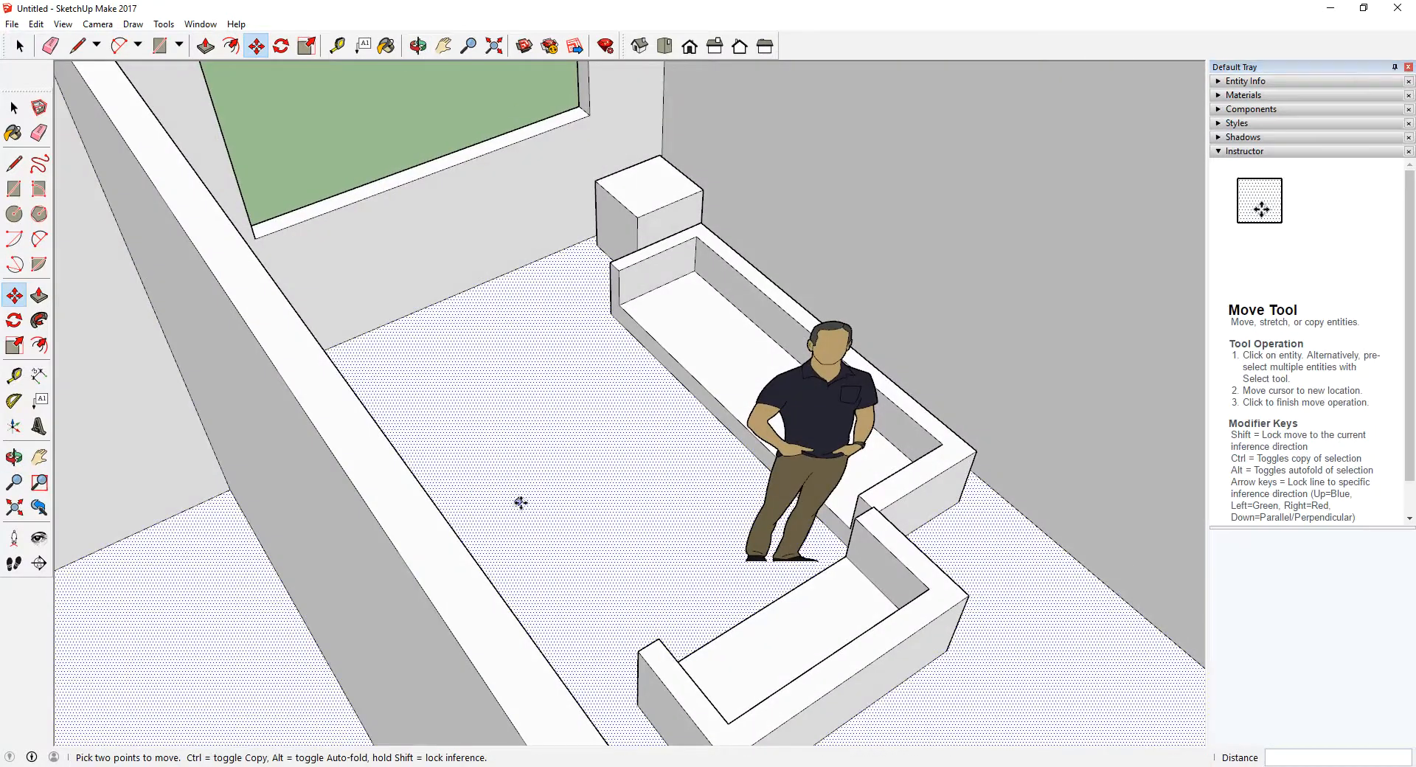
pyautogui.moveTo(808, 488); pyautogui.dragTo(691, 328, button='middle')
pyautogui.moveTo(595, 377); pyautogui.dragTo(561, 369, button='middle')
pyautogui.scroll(3, 543, 371)
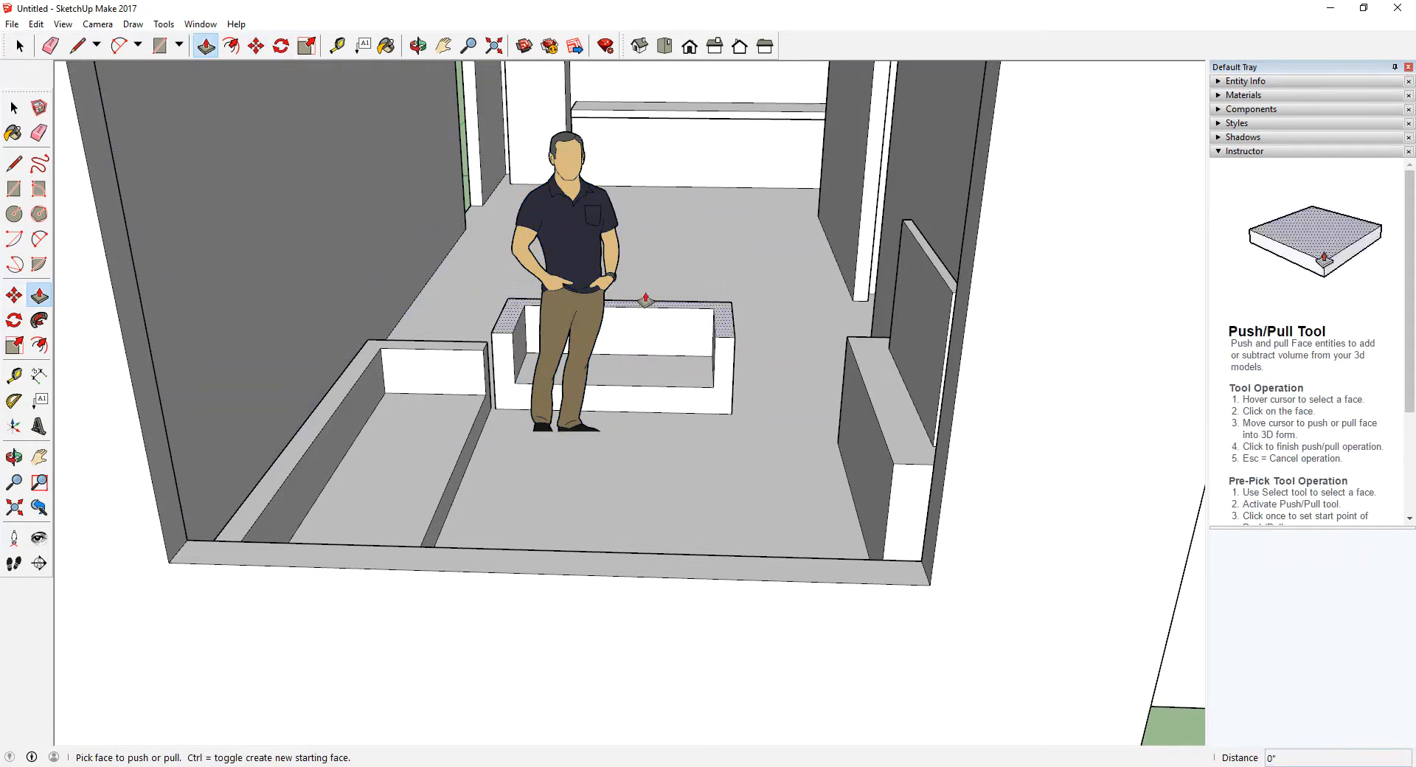
# Step: Review the whole condo model from outside, including the furnished living room, kitchen and empty bedroom
pyautogui.scroll(-5, 717, 319)
pyautogui.moveTo(708, 332); pyautogui.dragTo(652, 450, button='middle')
pyautogui.scroll(-3, 802, 362)
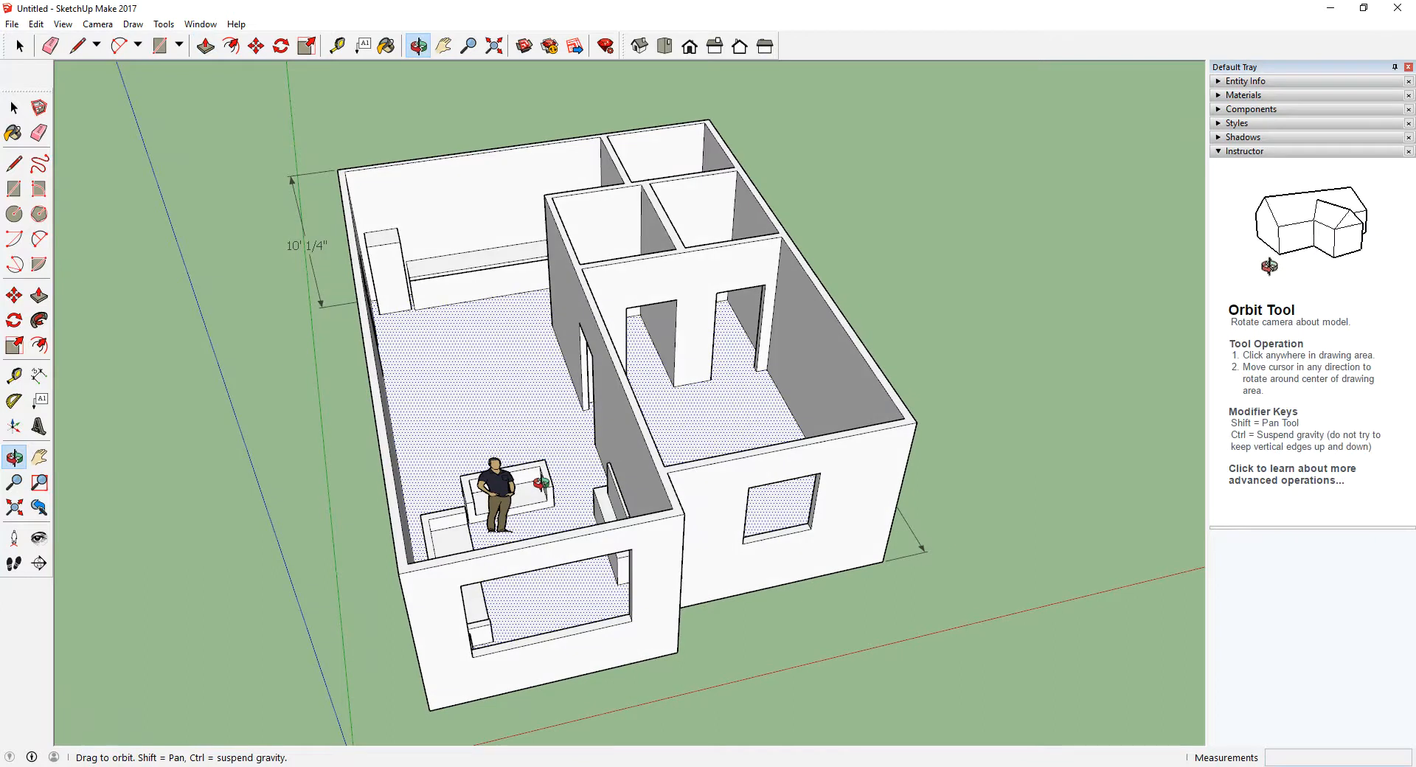
pyautogui.scroll(4, 547, 426)
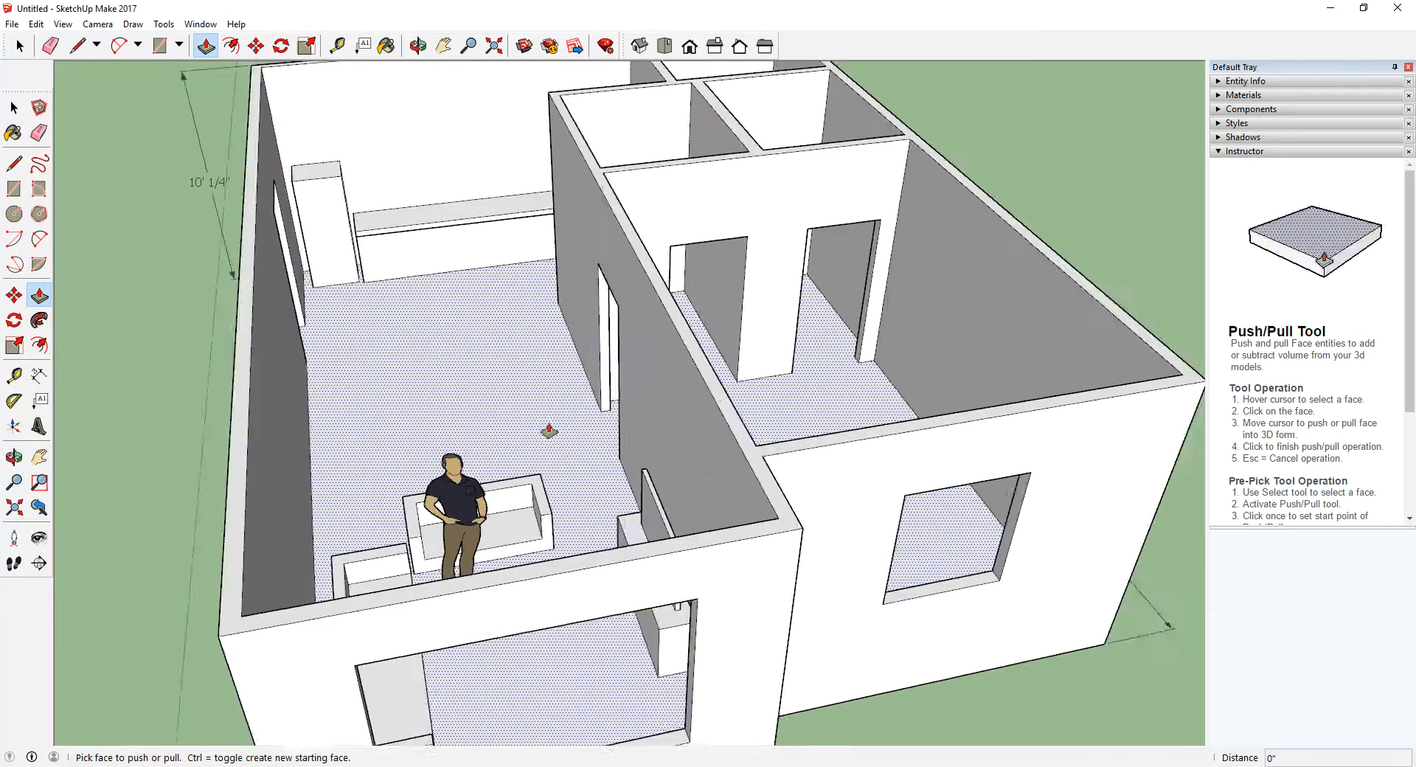
pyautogui.scroll(-5, 568, 423)
pyautogui.scroll(2, 557, 432)
pyautogui.scroll(1, 557, 432)
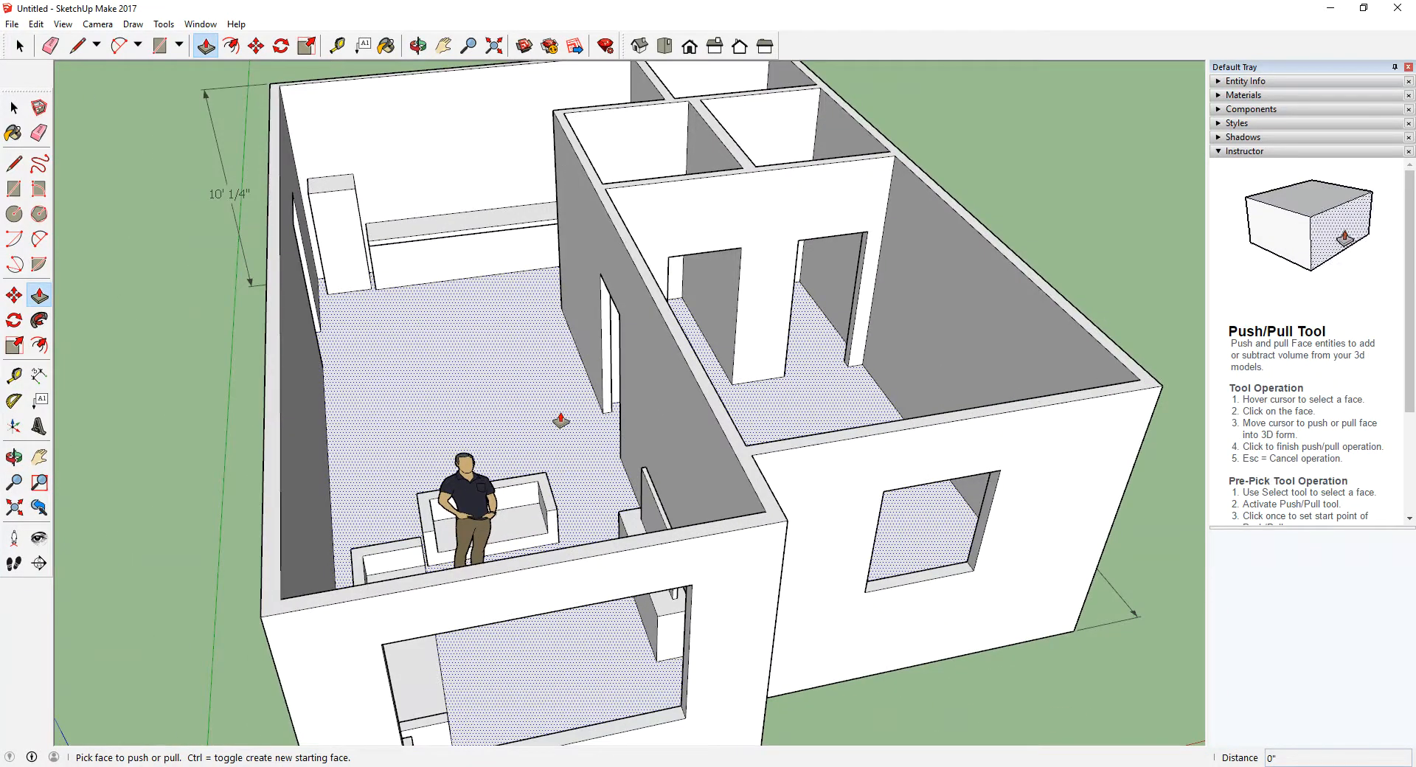
pyautogui.scroll(-3, 558, 420)
pyautogui.moveTo(559, 426); pyautogui.dragTo(598, 433, button='middle')
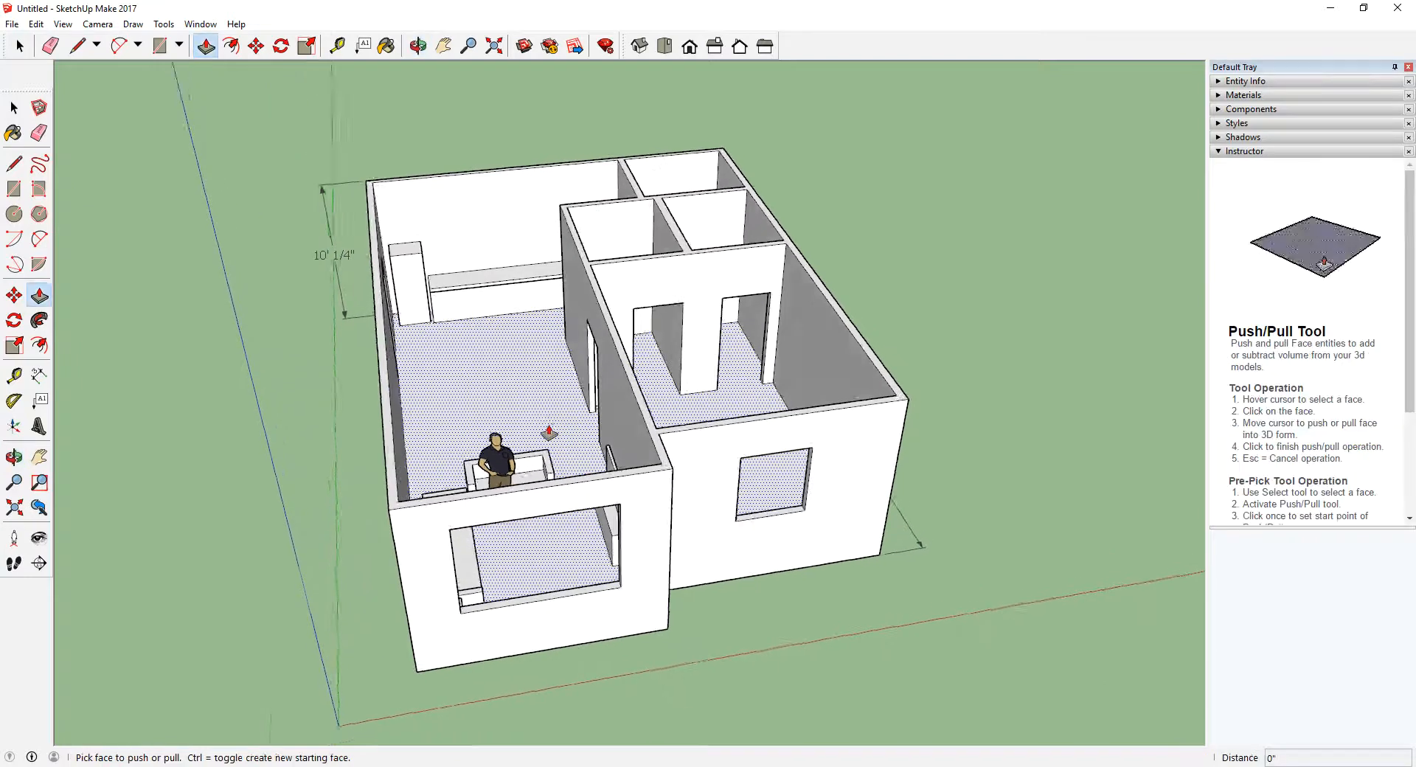